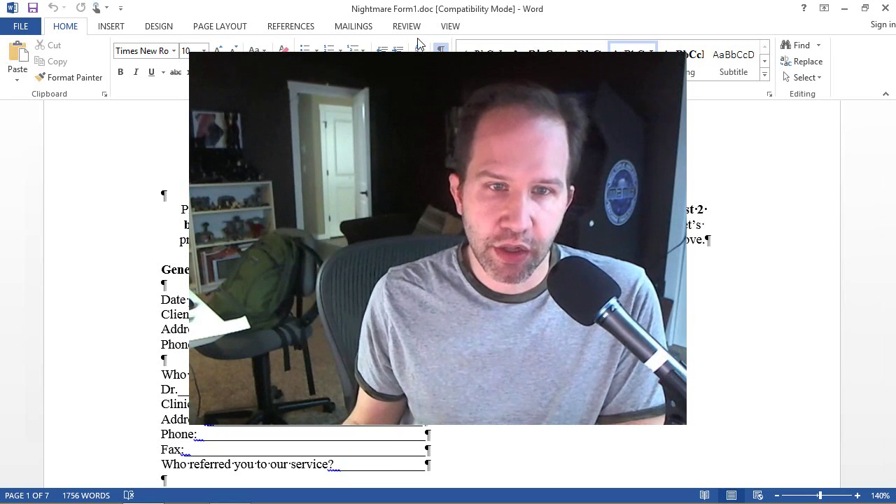
Turn off Show/Hide ¶ so paragraph marks and spacing dots are hidden
left_click(441, 47)
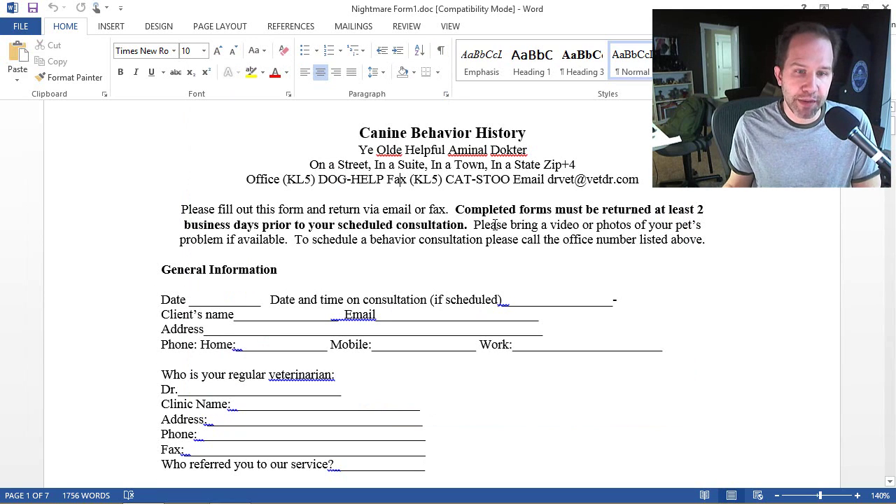
Overwrite a selected stretch of text with junk characters, then undo it
left_click_drag(499, 226, 501, 226)
type("bcvbfddvdvsdvsvd bring")
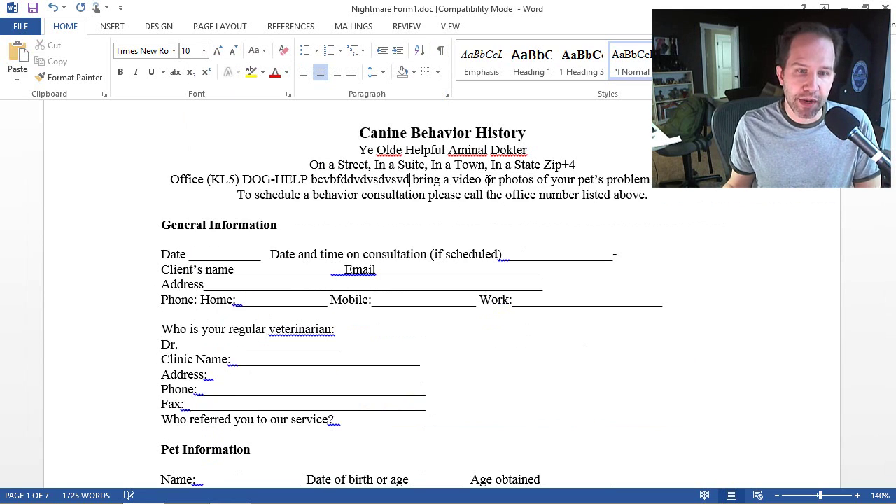
key("ctrl+z")
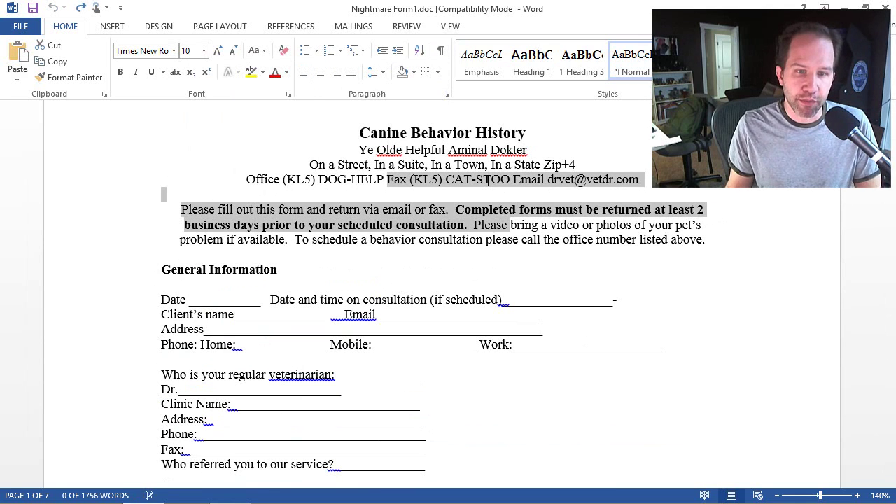
Add a line under General Information reading 'TYPE YOUR NAME' followed by an underscore blank
left_click(306, 256)
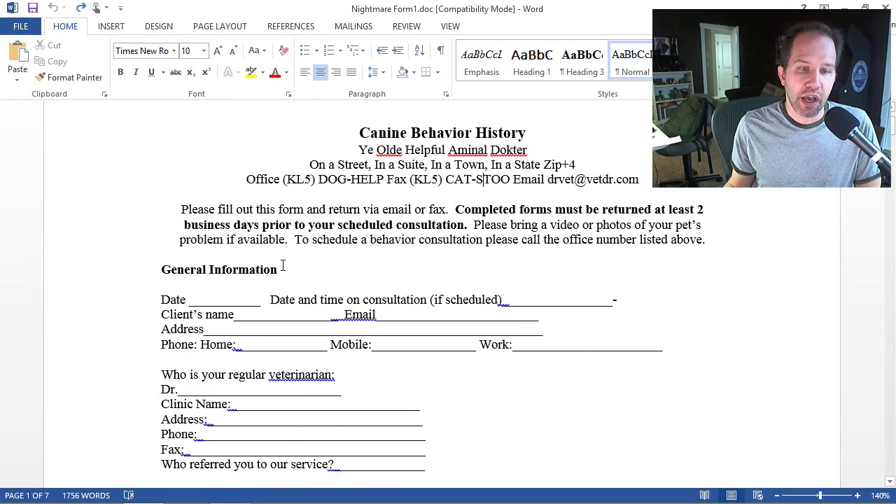
left_click(282, 268)
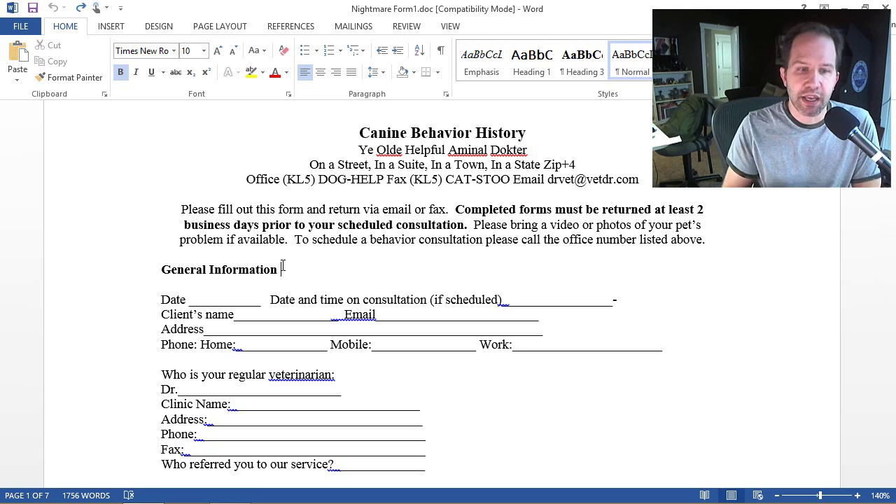
left_click(292, 248)
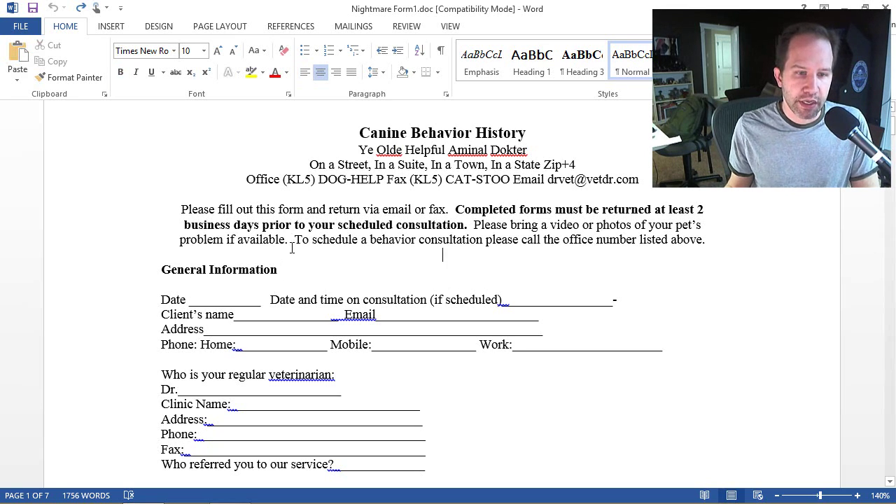
key("Down")
key("Down")
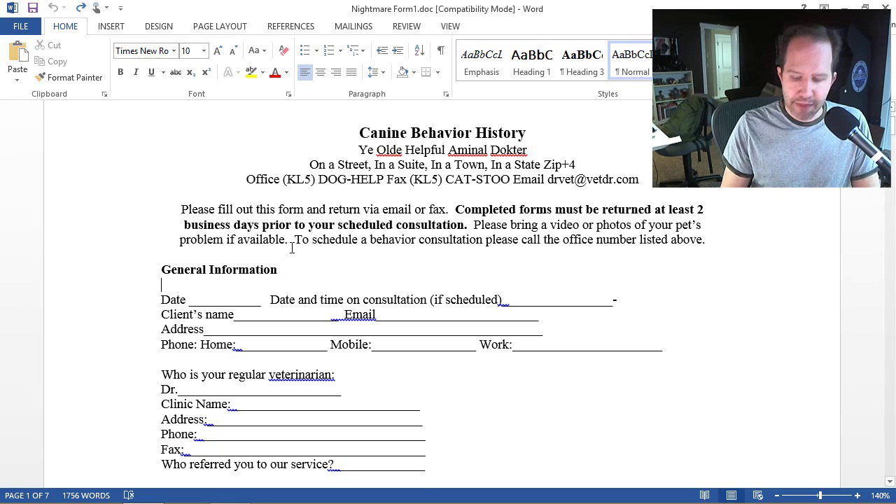
key("Return")
key("Return")
key("Return")
key("Up")
key("Up")
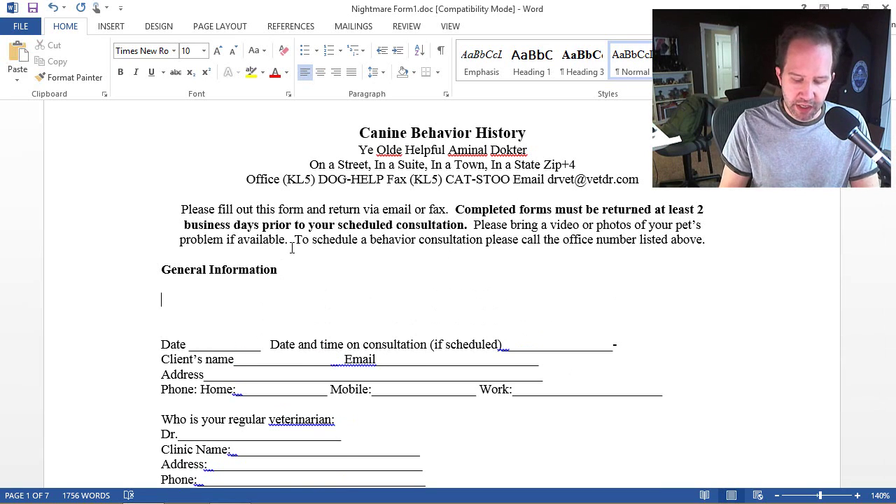
type("TYPE YOU R")
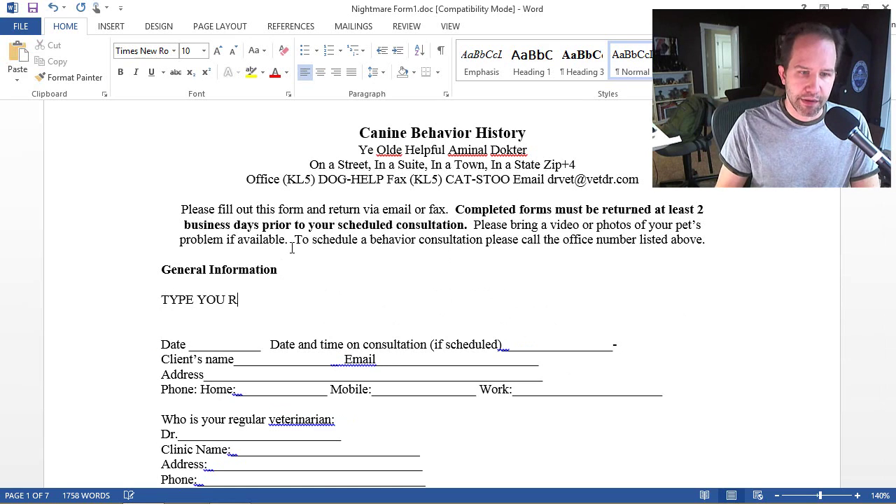
key("BackSpace")
type("R NAME ")
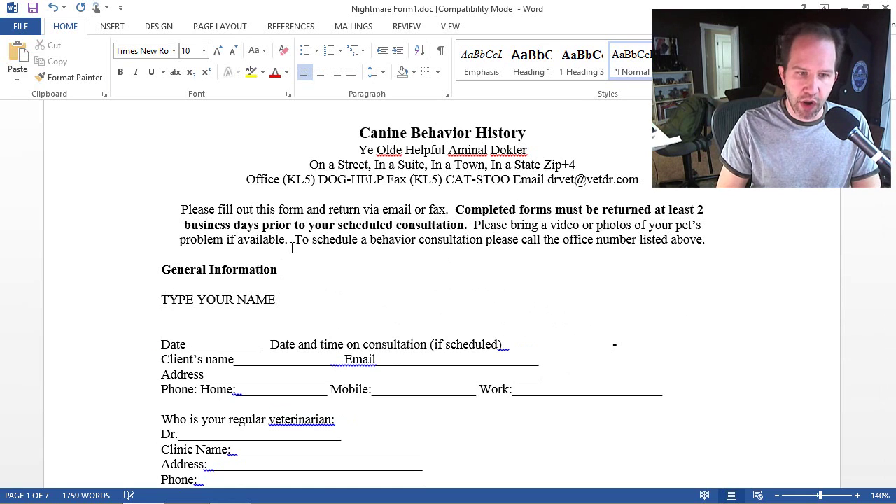
type("______________")
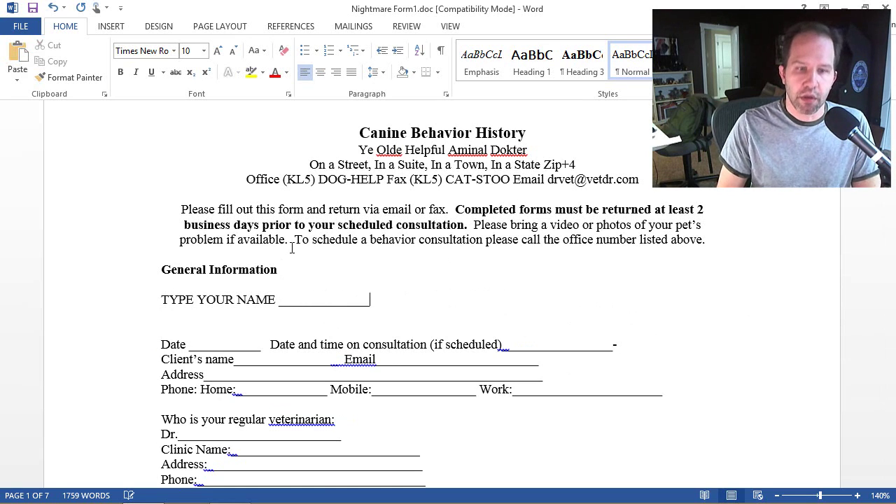
type("________")
Delete the TYPE YOUR NAME line and its leftover blank line
key("shift+Home")
key("End")
key("Delete")
key("shift+Up")
key("Delete")
key("Delete")
key("Down")
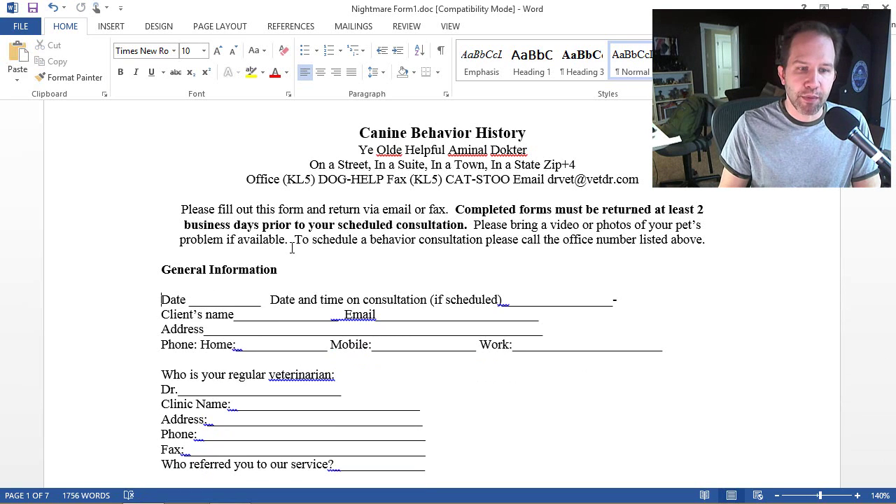
Type 'Feb 12, 2015' in the Date blank and remove underscores after it
key("Right")
key("Right")
key("Right")
key("Right")
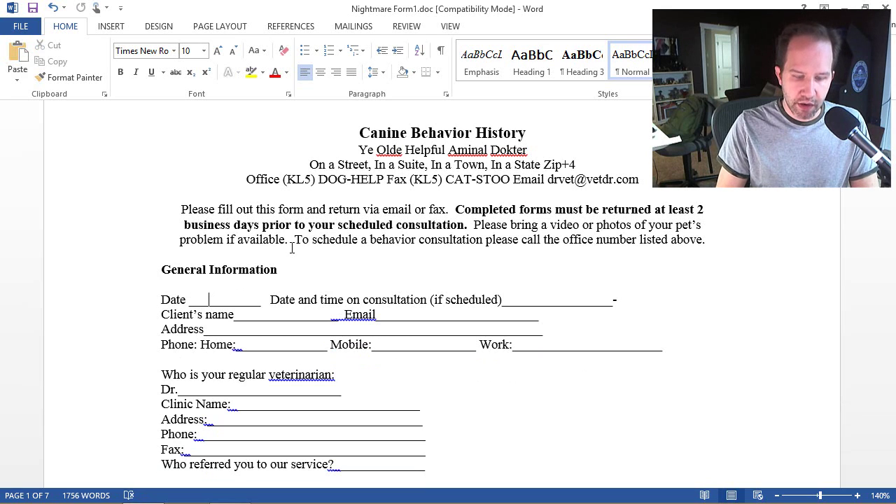
type("Feb 12,")
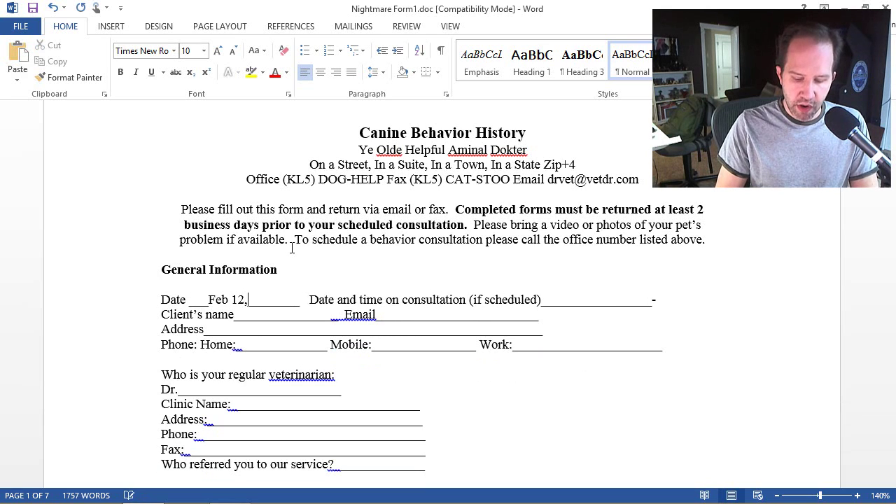
type(" 2015")
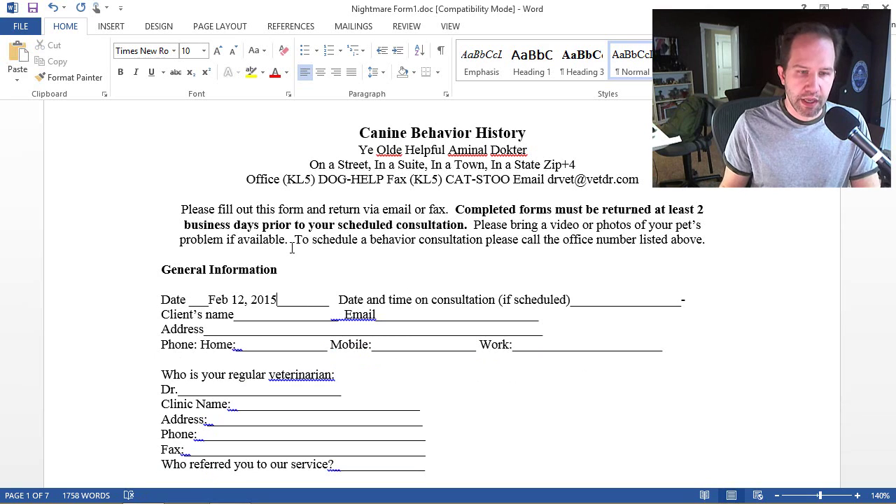
key("ctrl+shift+Left")
key("ctrl+shift+Left")
key("ctrl+Right")
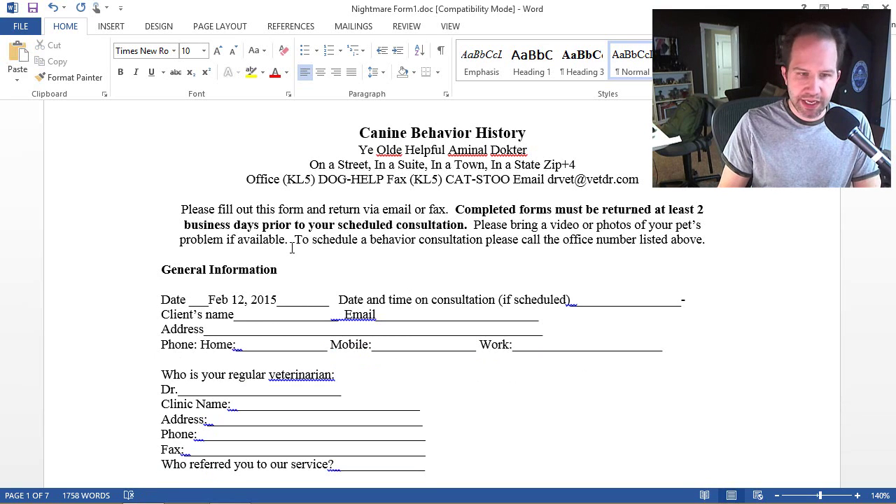
key("Delete")
key("Delete")
key("Delete")
key("Delete")
key("Delete")
key("ctrl+shift+Left")
key("Right")
key("ctrl+shift+Left")
key("ctrl+shift+Left")
key("ctrl+shift+Left")
key("ctrl+shift+Left")
Try underlining the date, undo it, then delete 'Feb 12, 2015' from the Date line
key("ctrl+u")
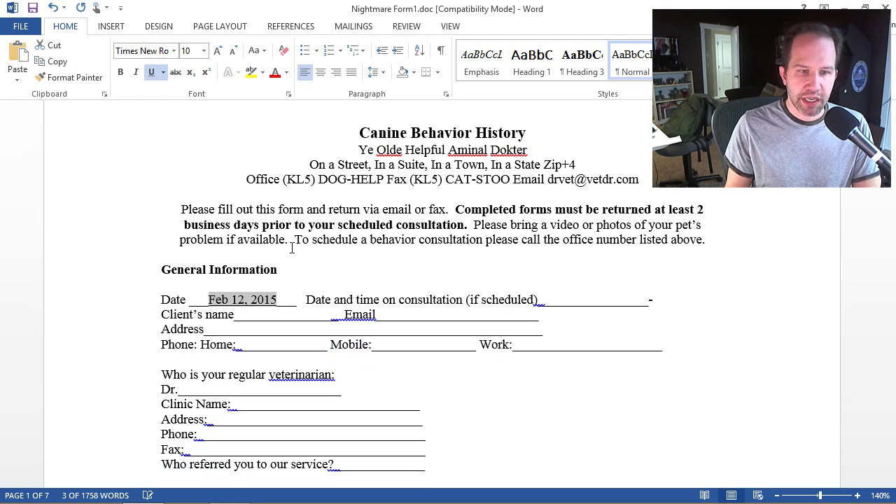
key("ctrl+z")
key("Delete")
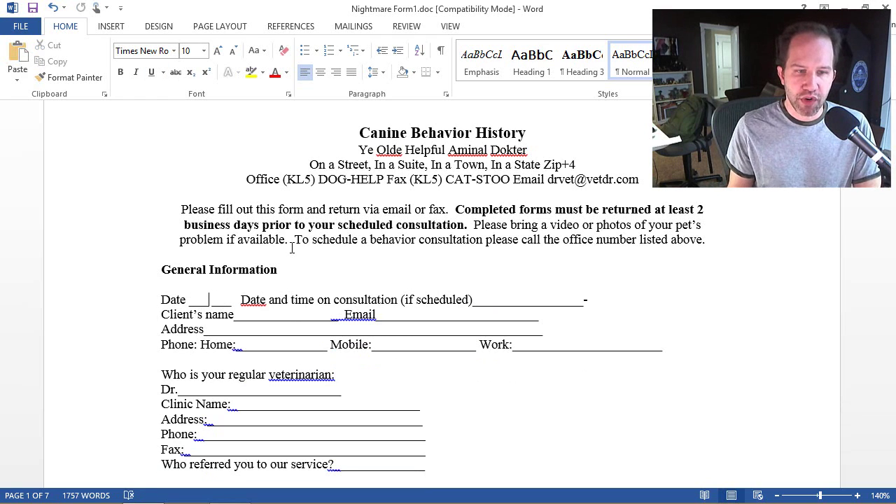
key("ctrl+z")
key("Right")
type("__")
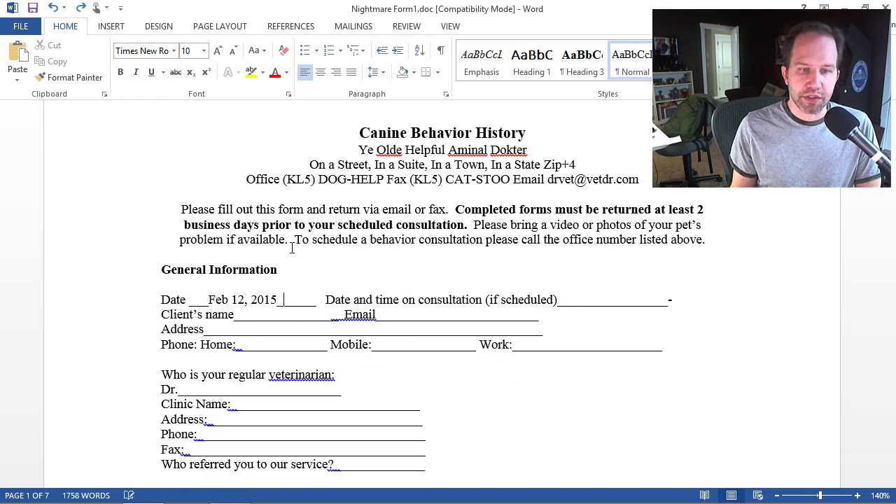
type("__")
key("ctrl+shift+Left")
key("ctrl+shift+Left")
key("ctrl+shift+Left")
key("ctrl+shift+Left")
key("Delete")
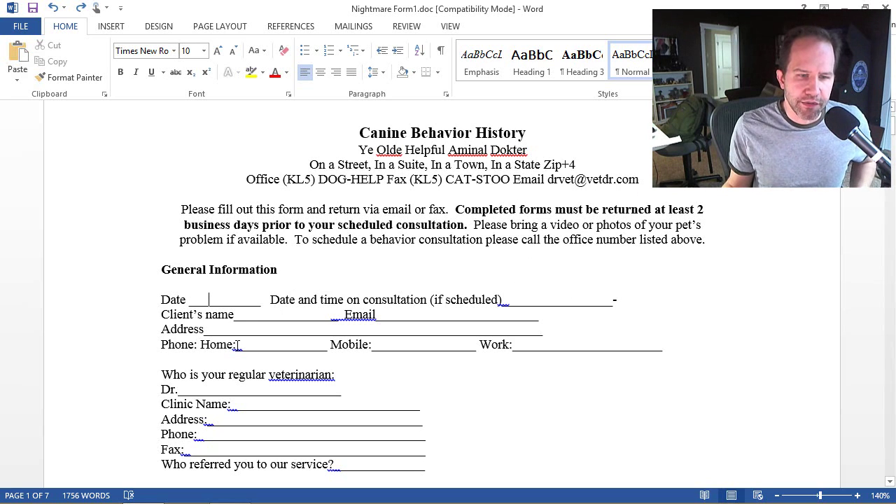
Add a space after 'Phone: Home:' and a colon after 'Address', then scroll through the form
left_click(237, 344)
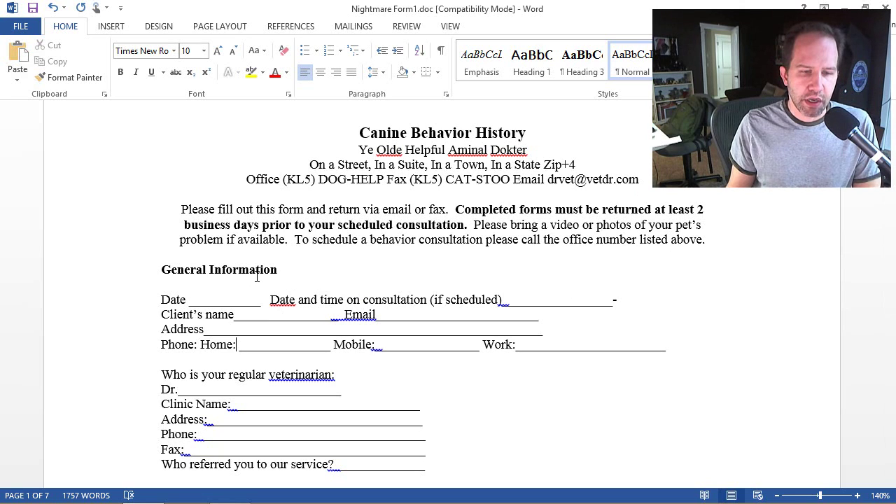
key("Up")
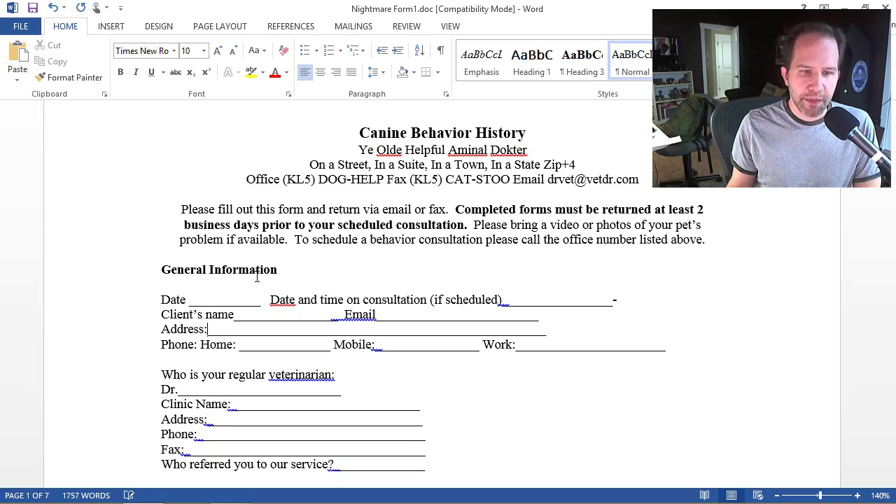
scroll(355, 280, "down", 9)
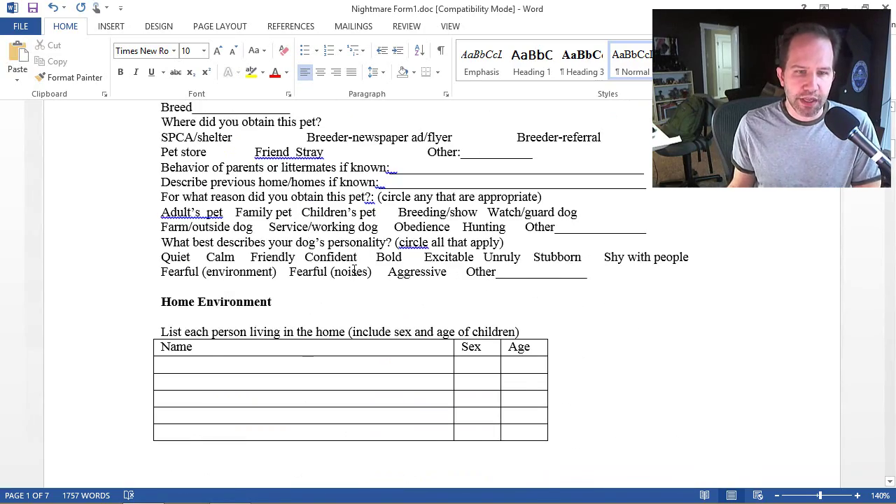
scroll(356, 279, "up", 12)
scroll(356, 243, "down", 2)
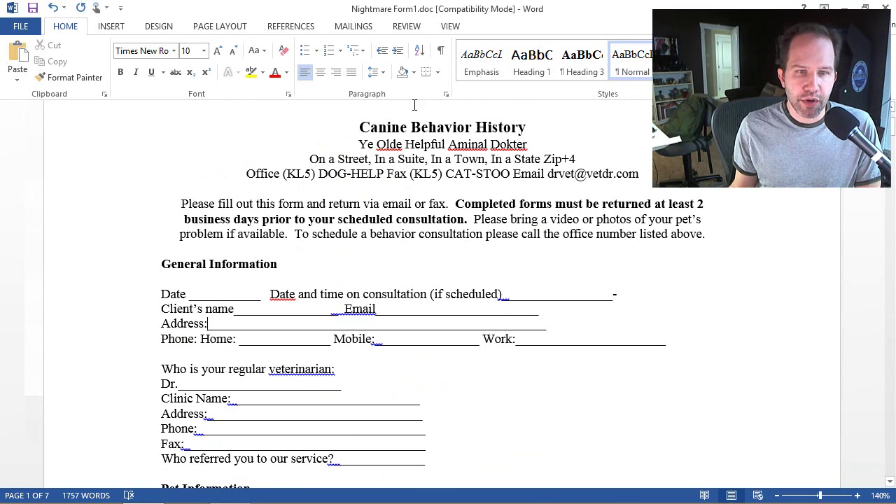
left_click(442, 51)
left_click(442, 52)
left_click(443, 51)
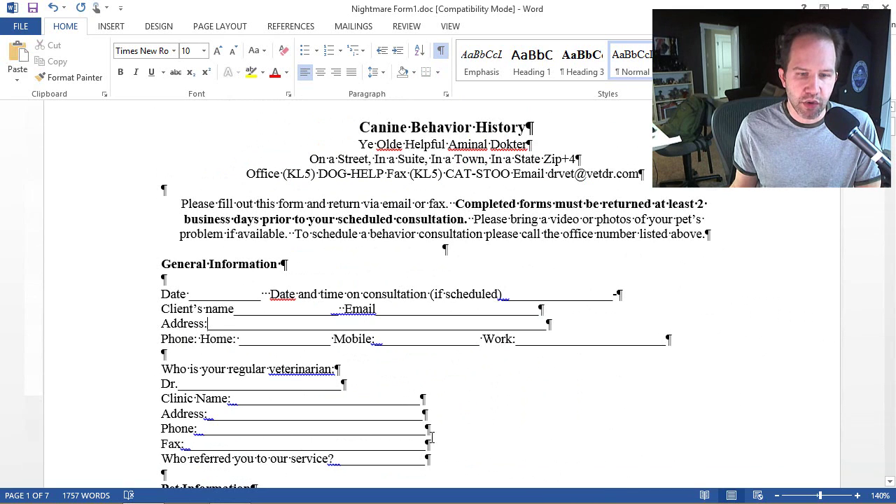
left_click_drag(231, 398, 416, 401)
key("Right")
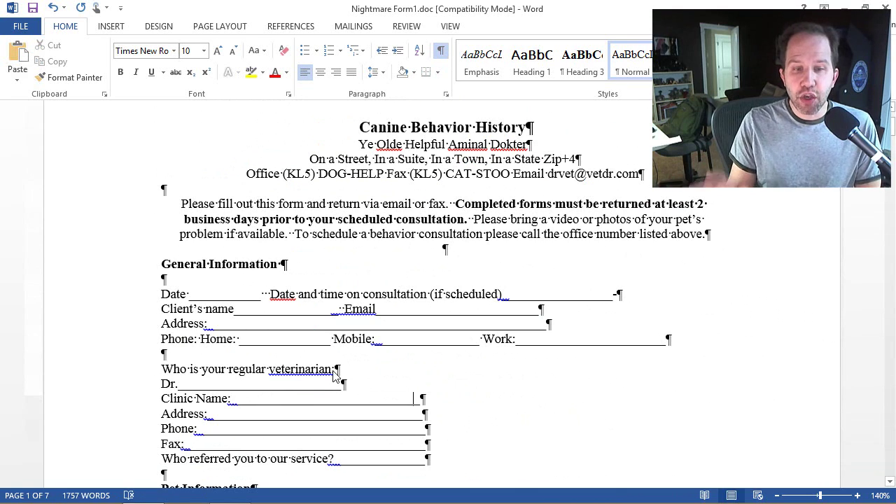
key("shift+Home")
key("ctrl+shift+Right")
key("ctrl+shift+Right")
key("ctrl+shift+Right")
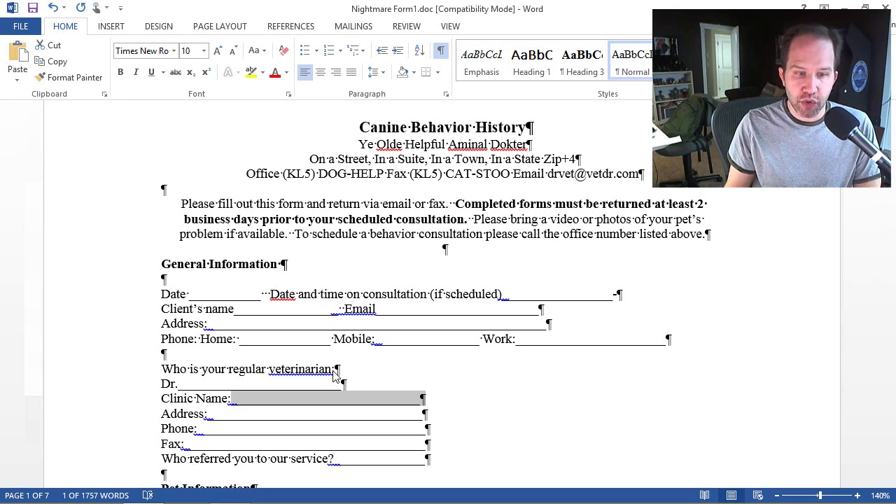
key("Left")
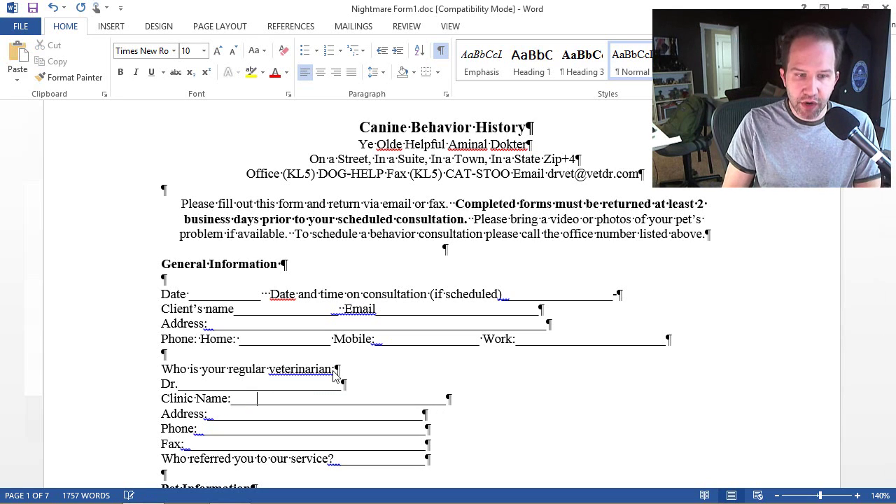
key("ctrl+z")
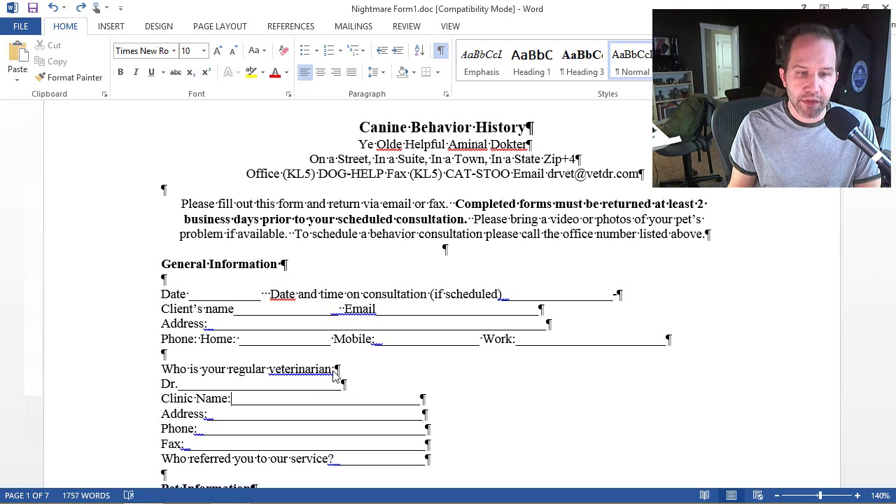
key("shift+End")
key("Delete")
key("Down")
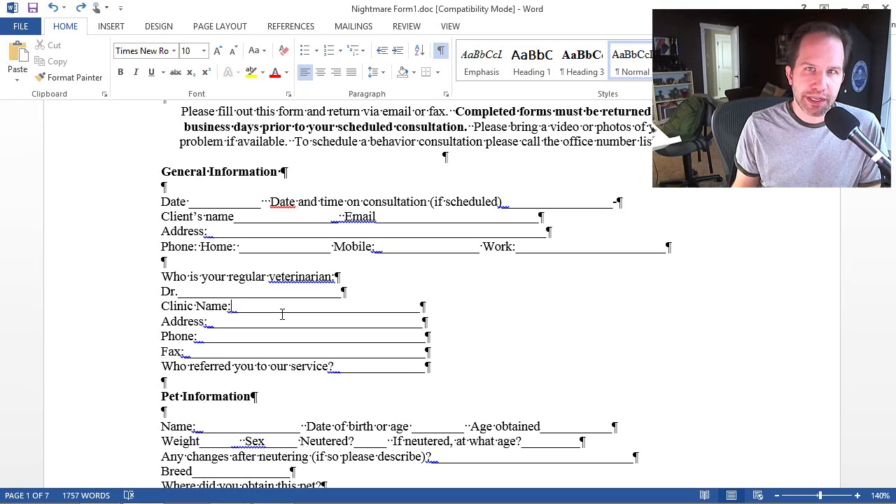
key("ctrl+shift+Right")
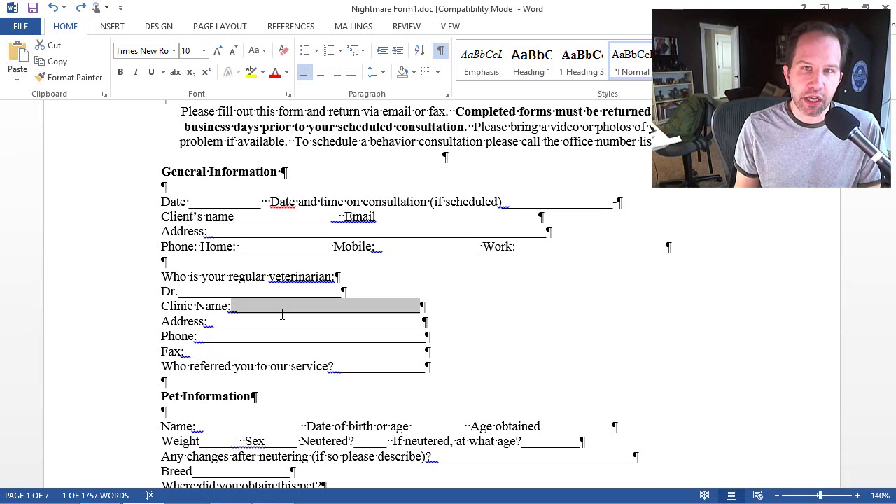
key("Left")
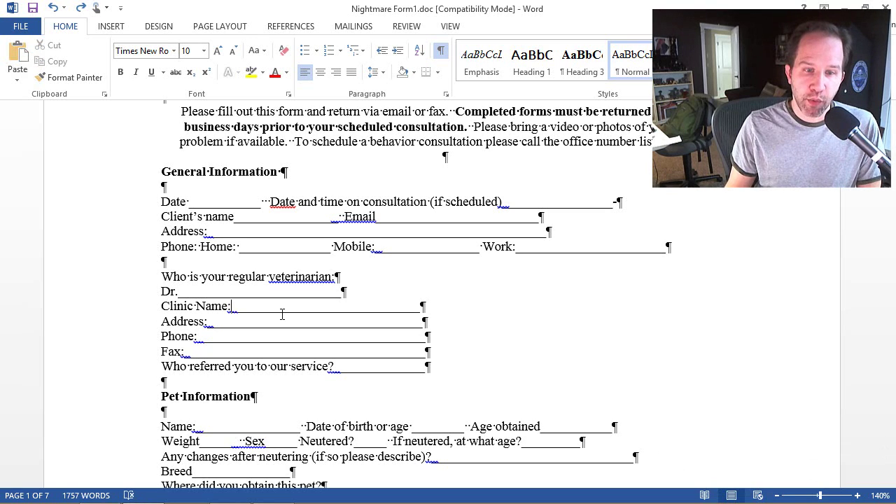
Delete the underscore blanks after Clinic Name, Address and Phone in the veterinarian section
key("ctrl+shift+Right")
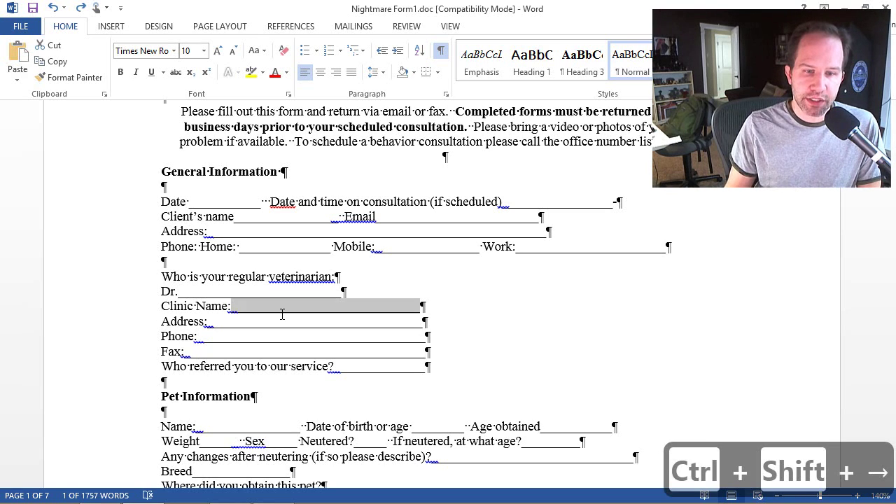
key("Left")
key("ctrl+shift+Right")
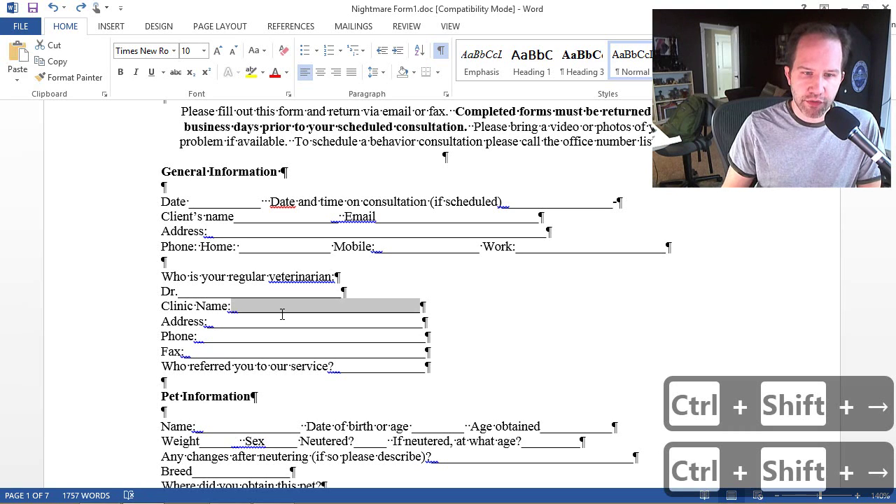
key("Delete")
key("ctrl+Left")
key("ctrl+shift+Right")
key("Left")
key("ctrl+shift+Right")
key("Delete")
key("Down")
key("ctrl+shift+Left")
key("ctrl+shift+Right")
key("Delete")
Delete the underscore blanks after Fax and the referral question, ending it with a colon
key("Down")
key("ctrl+shift+Left")
key("ctrl+shift+Right")
key("Delete")
key("Down")
key("ctrl+Right")
key("ctrl+Right")
key("ctrl+Right")
key("ctrl+Right")
key("ctrl+Right")
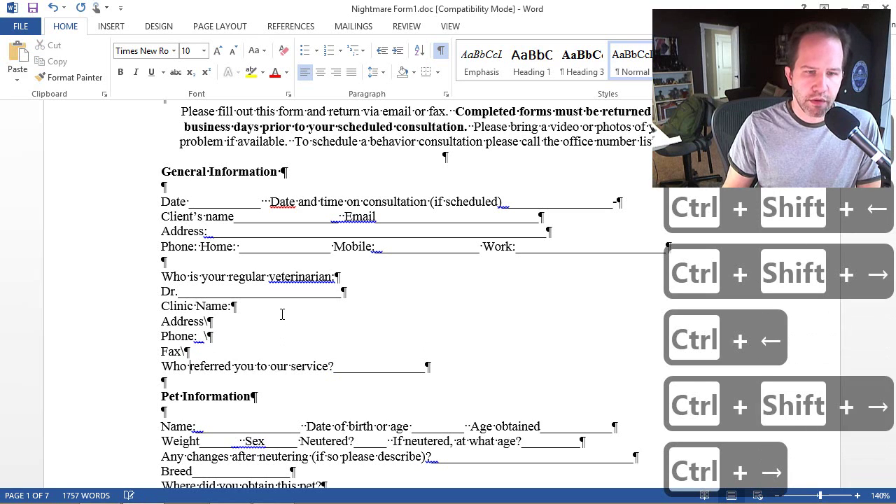
key("ctrl+shift+Right")
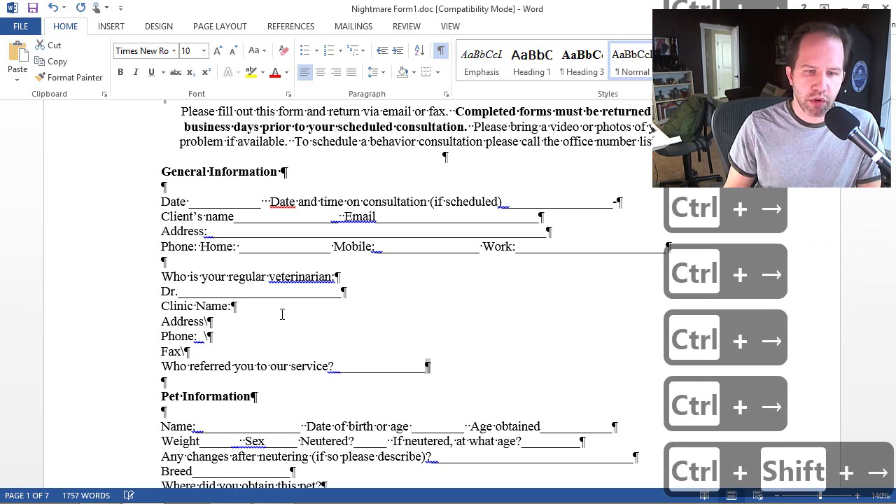
key("ctrl+shift+Left")
key("ctrl+shift+Left")
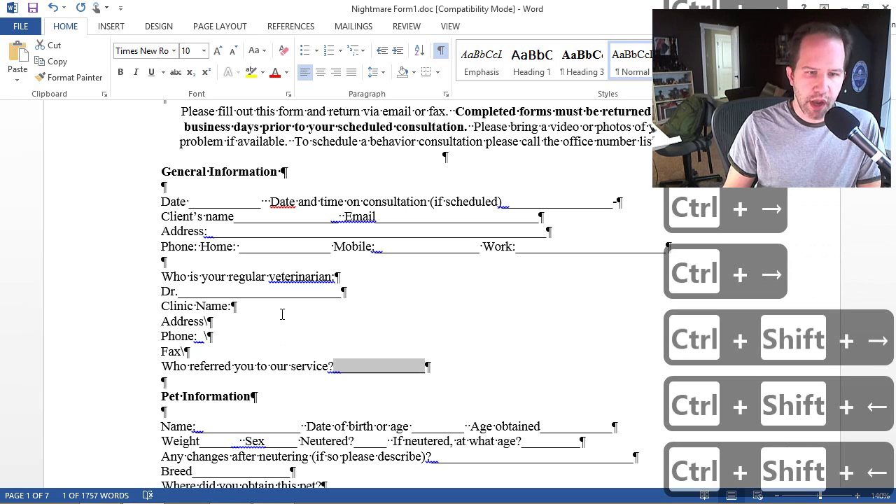
key("Delete")
type(":")
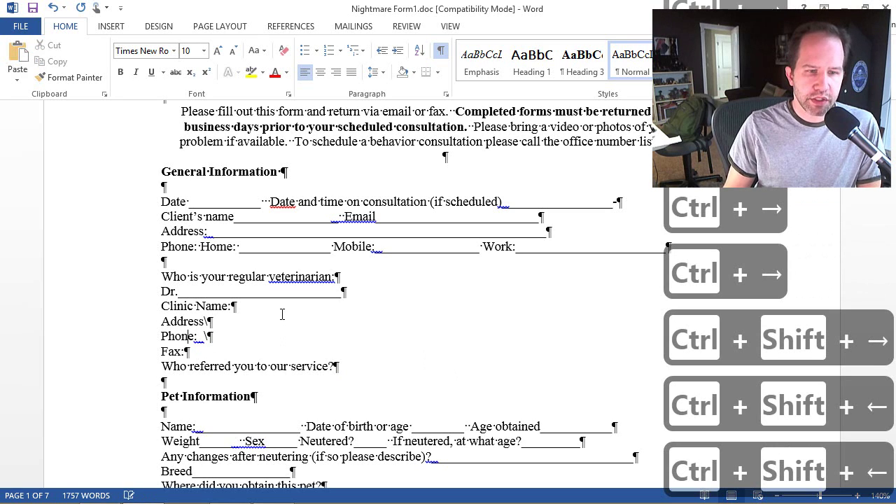
Clean stray marks after Phone: and Address, restore Address's colon, and remove the Dr. blank
key("Up")
key("End")
key("BackSpace")
key("Up")
key("BackSpace")
type(":")
key("Up")
key("Up")
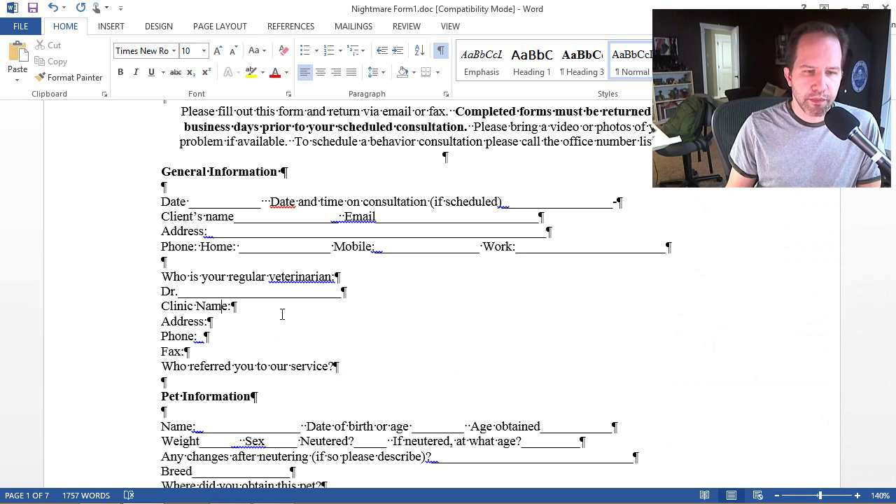
double_click(180, 294)
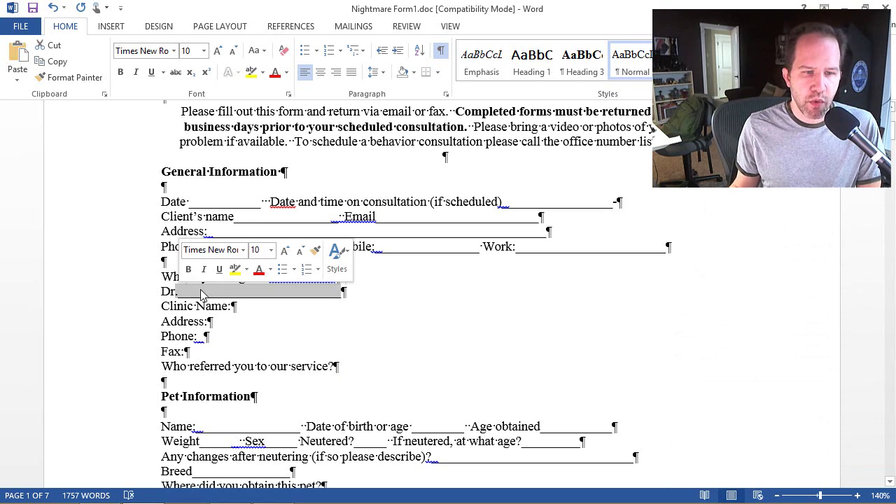
key("Right")
key("ctrl+shift+Left")
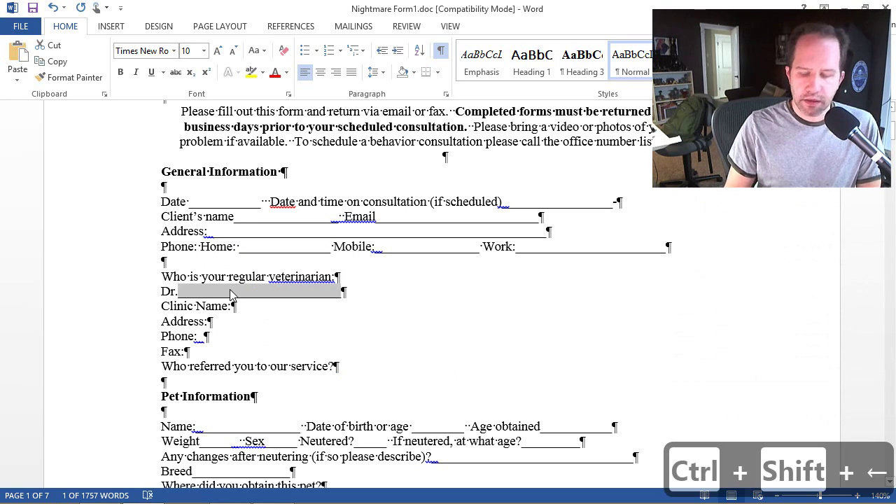
key("Delete")
Select the lines from Dr. to the referral question and turn on the ruler
left_click_drag(138, 294, 338, 369)
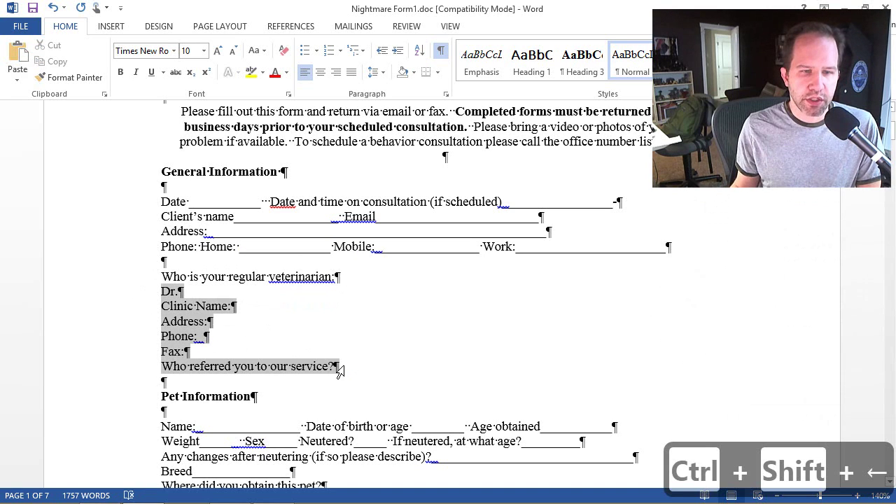
left_click(446, 28)
left_click(170, 45)
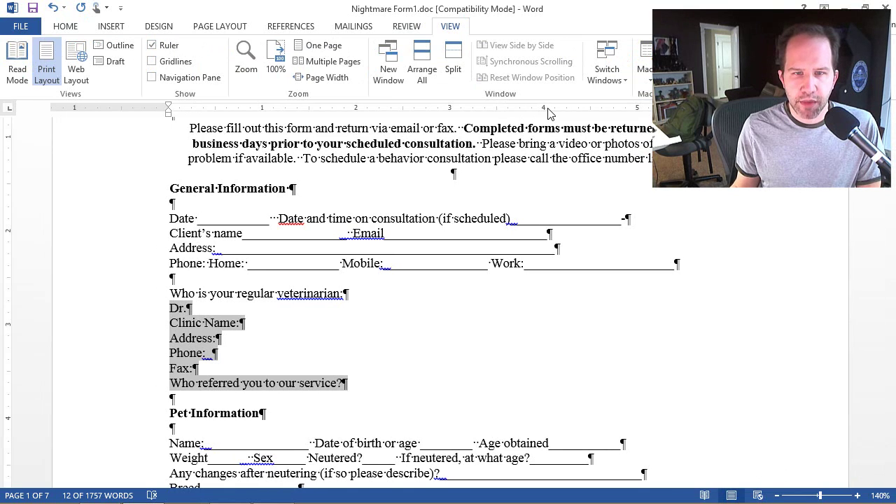
Cycle the ruler's tab selector to the Right Tab type
left_click(8, 110)
left_click(8, 110)
left_click(8, 109)
left_click(9, 109)
left_click(9, 110)
left_click(9, 110)
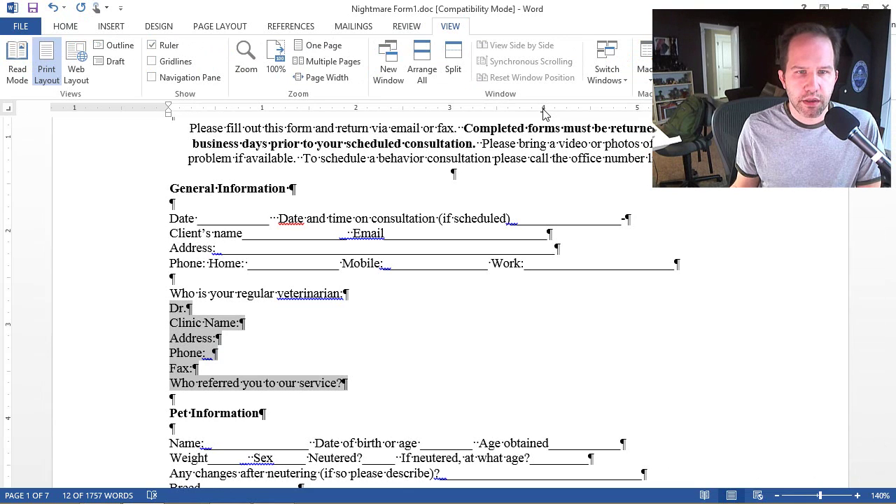
Add a tab after each veterinarian label, Dr. through the referral question, to the 4-inch right stop
left_click(201, 323)
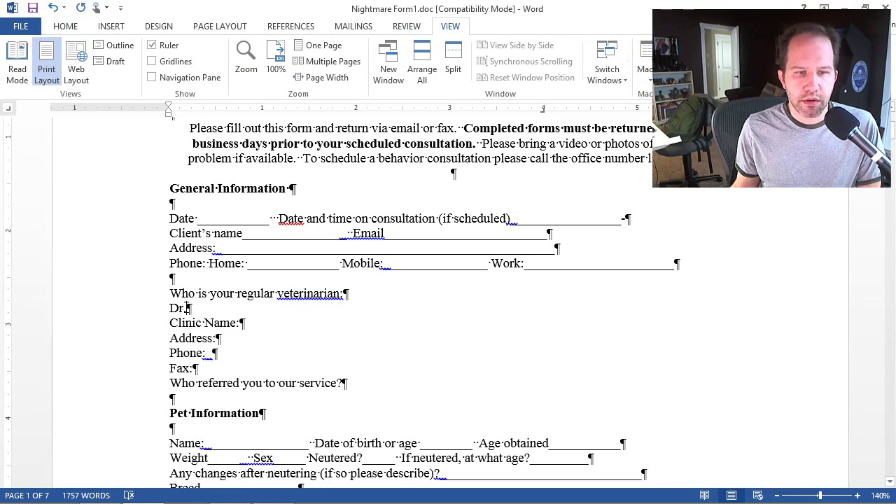
left_click(187, 308)
key("Tab")
key("Down")
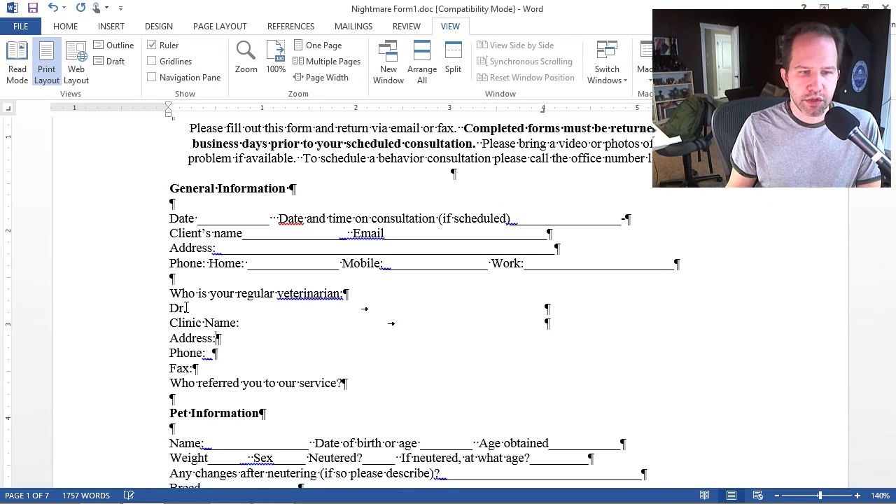
key("Down")
key("Tab")
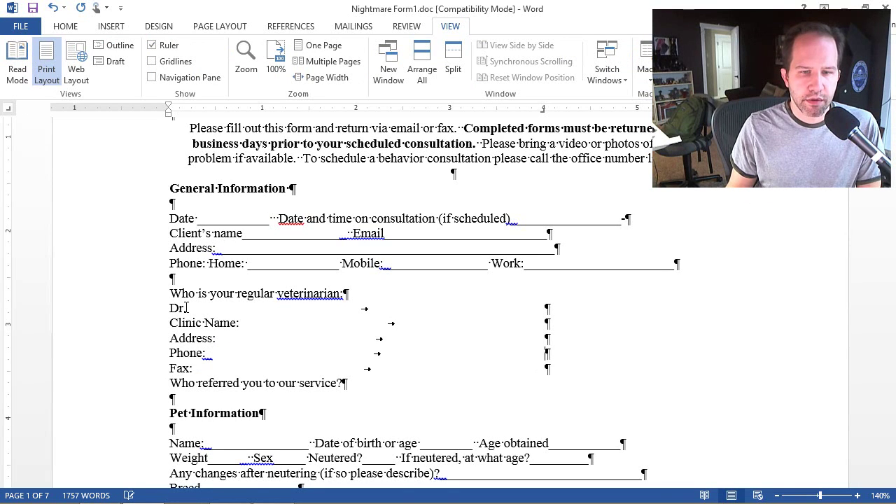
key("Down")
key("Tab")
left_click_drag(169, 308, 550, 385)
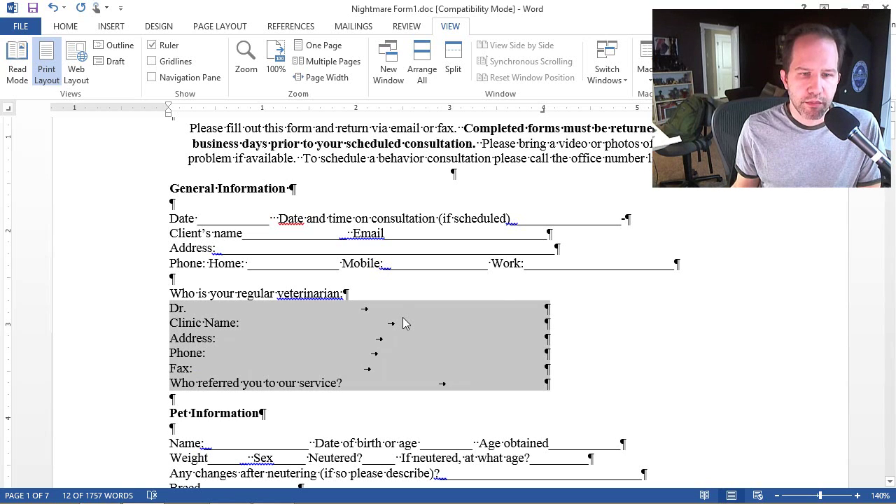
Give the veterinarian lines' right tab stop a solid underline leader via Paragraph > Tabs
right_click(402, 322)
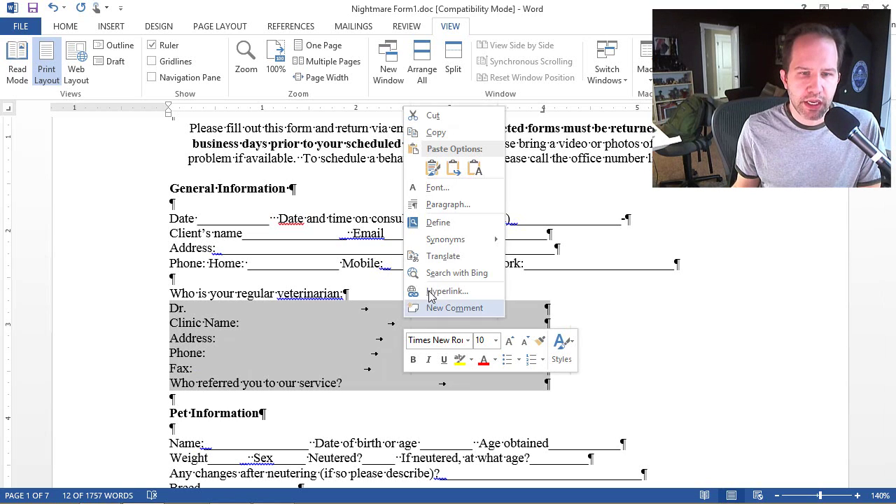
left_click(451, 206)
left_click(480, 467)
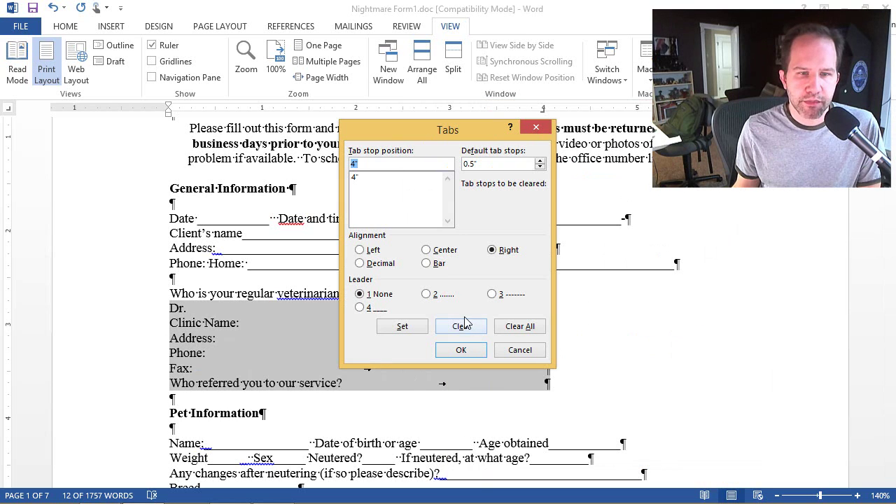
left_click(359, 308)
left_click_drag(413, 130, 631, 54)
left_click(620, 253)
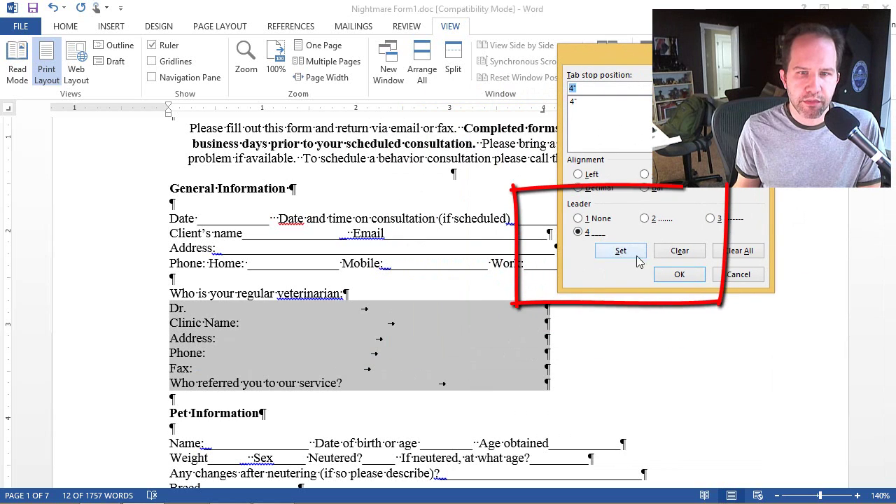
left_click(679, 275)
left_click(625, 301)
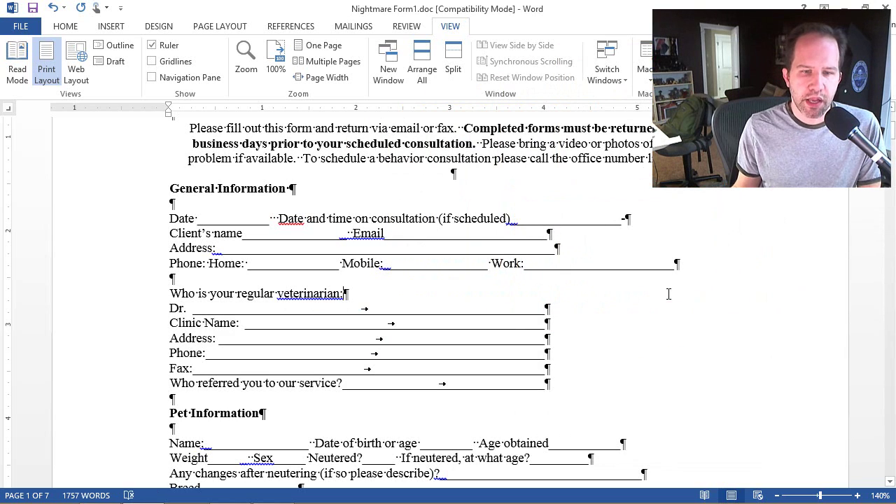
Drag the right tab stop left on the ruler to shorten the underline blanks
left_click_drag(138, 315, 128, 383)
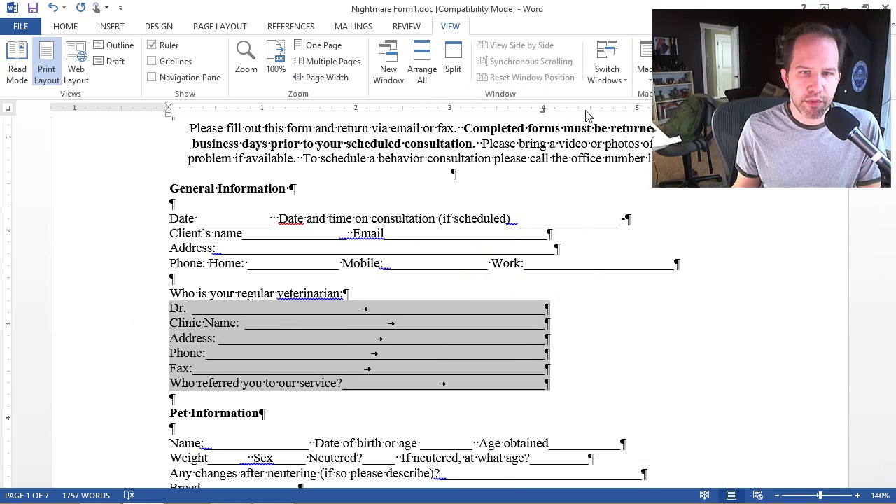
left_click_drag(589, 110, 481, 110)
left_click_drag(377, 128, 472, 110)
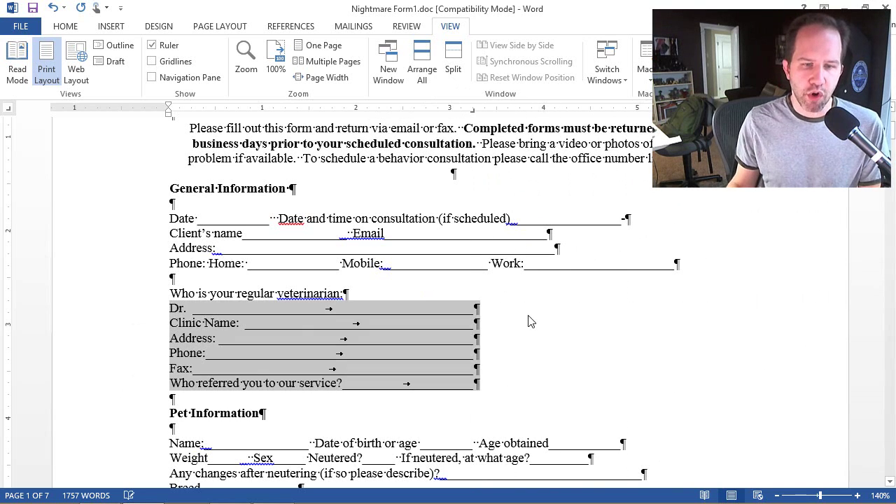
left_click(528, 320)
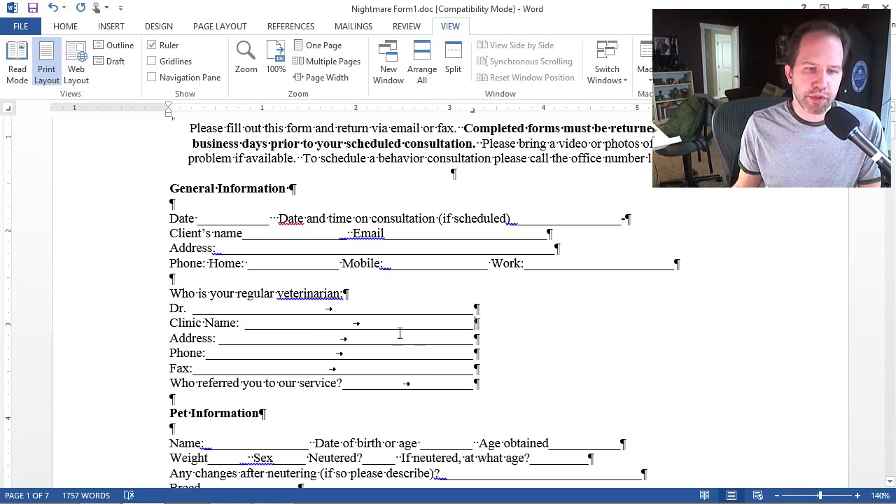
Switch the tab leader to dots and drag the tab stop right to lengthen the dotted blanks
left_click_drag(144, 310, 144, 384)
right_click(394, 304)
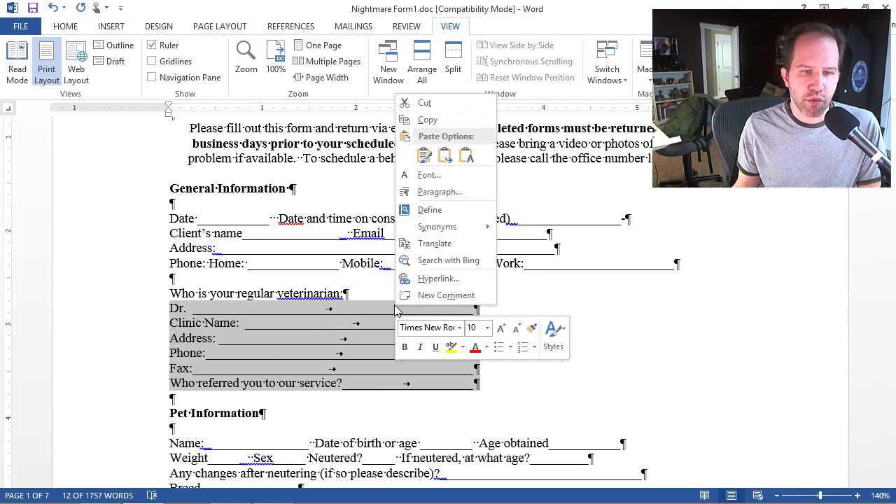
left_click(428, 193)
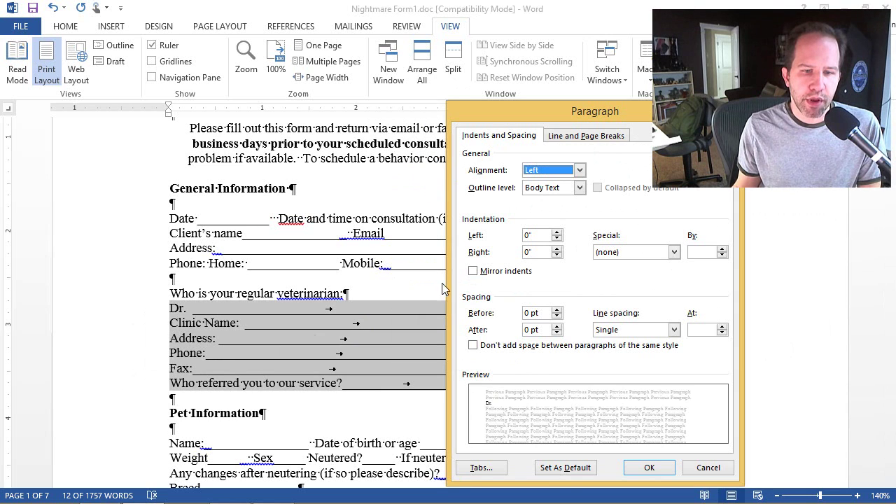
left_click(480, 467)
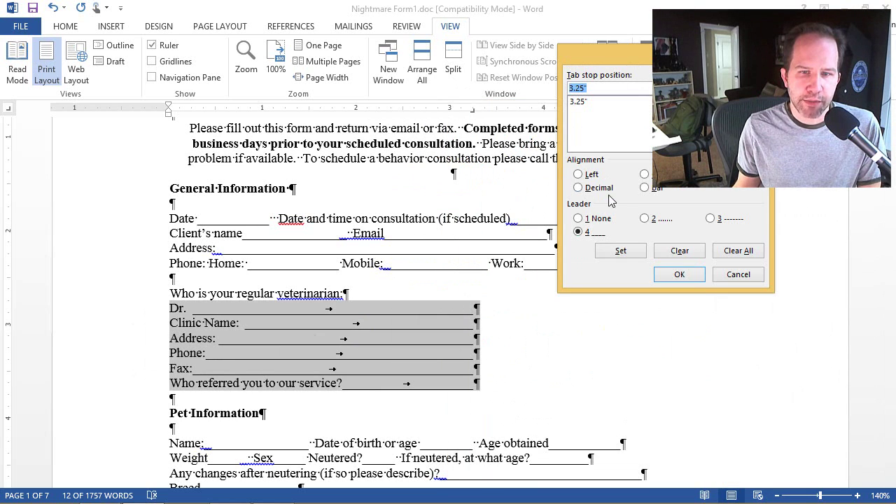
left_click(644, 217)
left_click(679, 274)
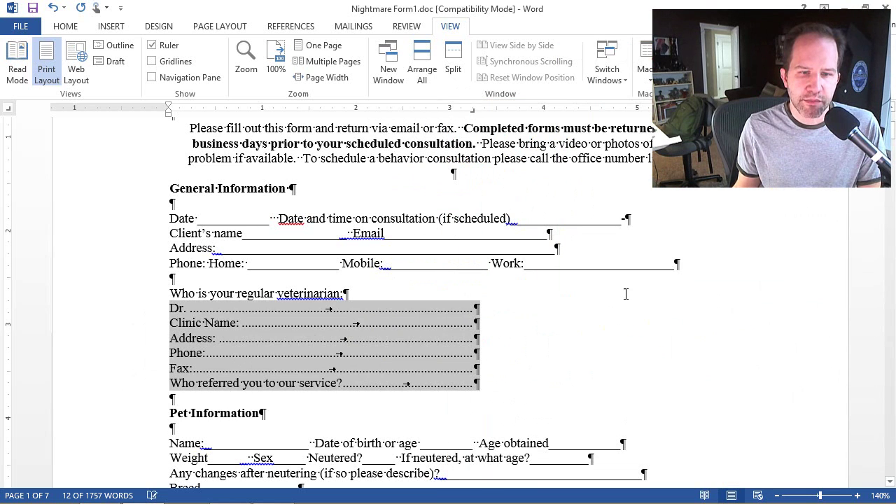
left_click(545, 313)
left_click_drag(130, 312, 128, 385)
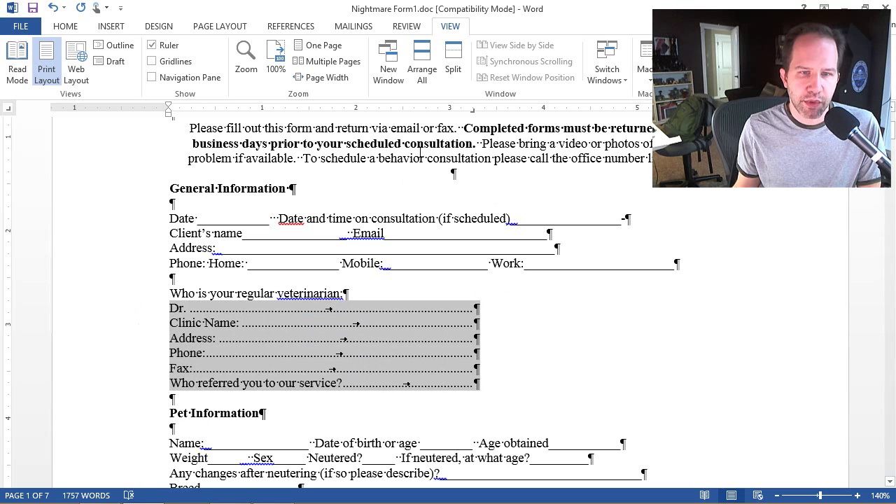
left_click_drag(473, 109, 595, 111)
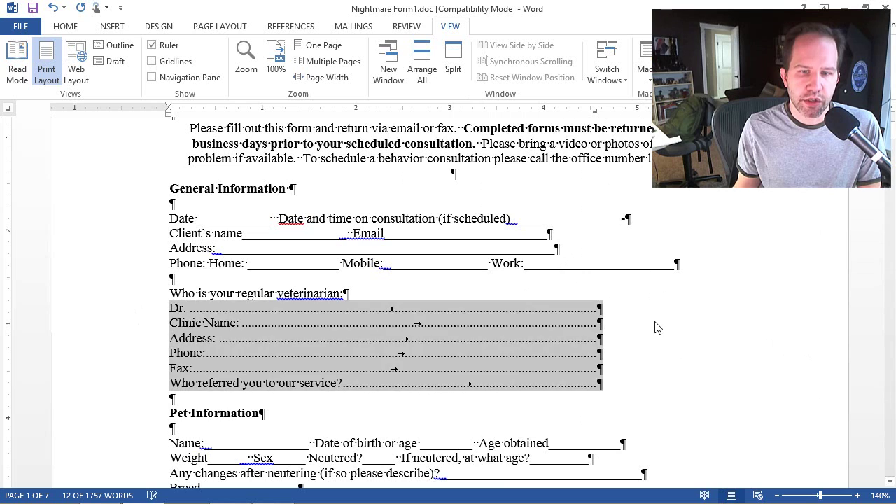
left_click(649, 320)
Undo four times to strip the dotted leaders and tab-stop changes from the veterinarian lines
key("ctrl+z")
key("ctrl+z")
key("ctrl+z")
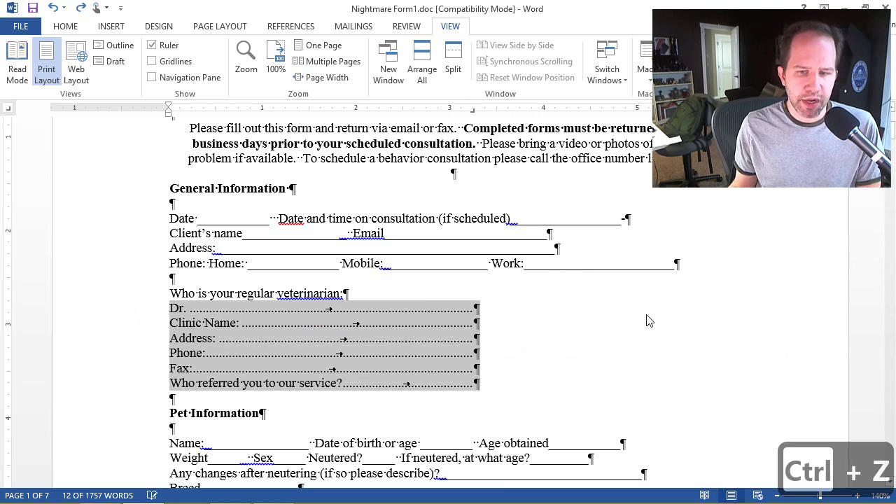
key("ctrl+z")
key("ctrl+z")
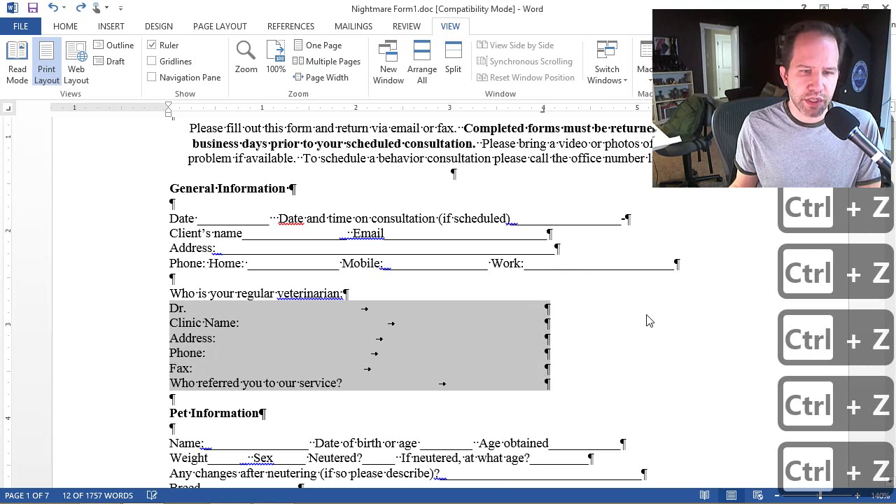
key("ctrl+z")
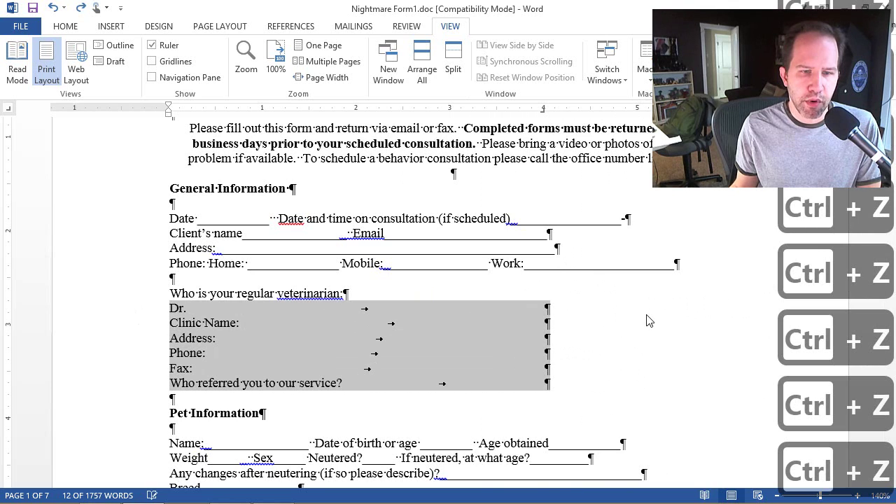
key("ctrl+z")
key("ctrl+z")
key("ctrl+z")
key("ctrl+z")
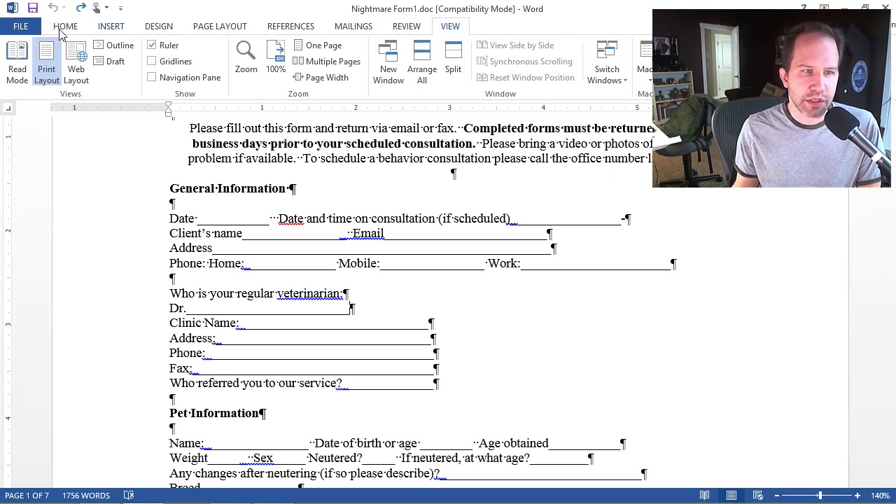
Convert Nightmare Form1.doc out of Compatibility Mode and save it as Nightmare Form1.docx
left_click(29, 32)
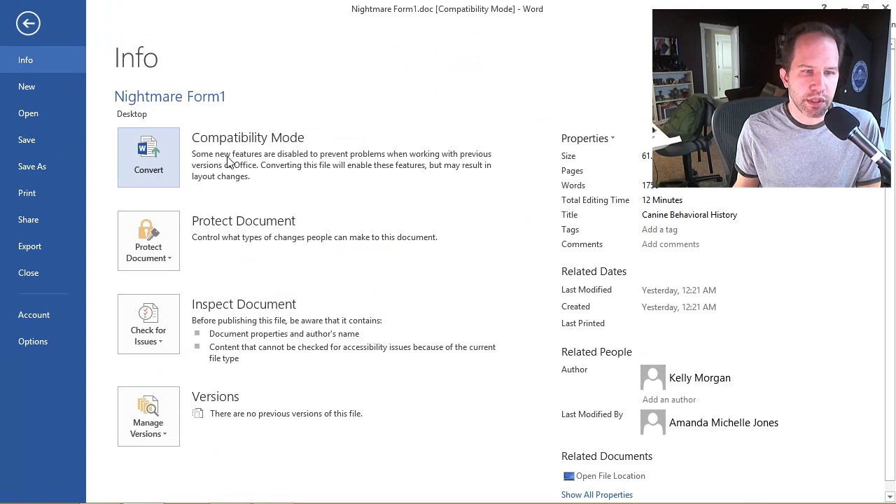
left_click(162, 168)
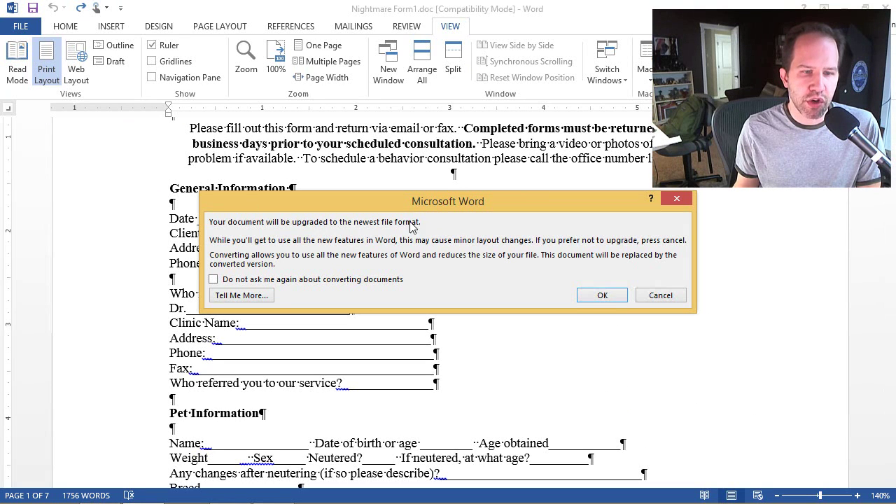
left_click(595, 295)
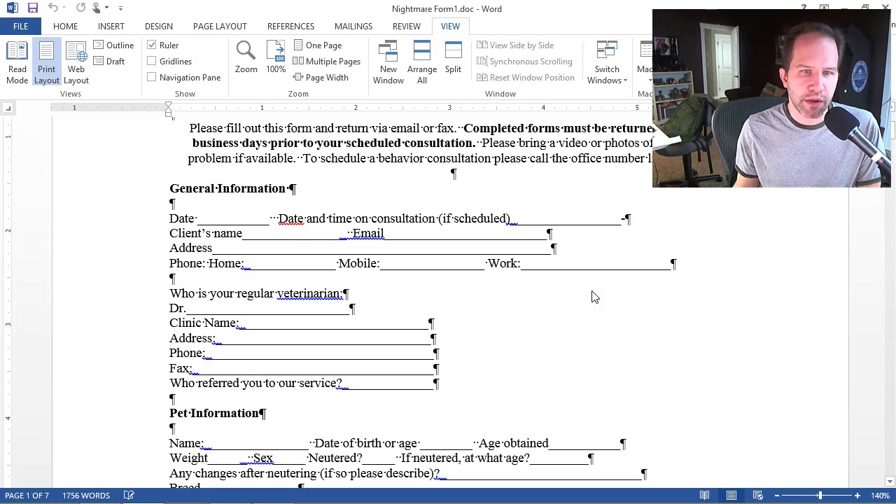
left_click(21, 26)
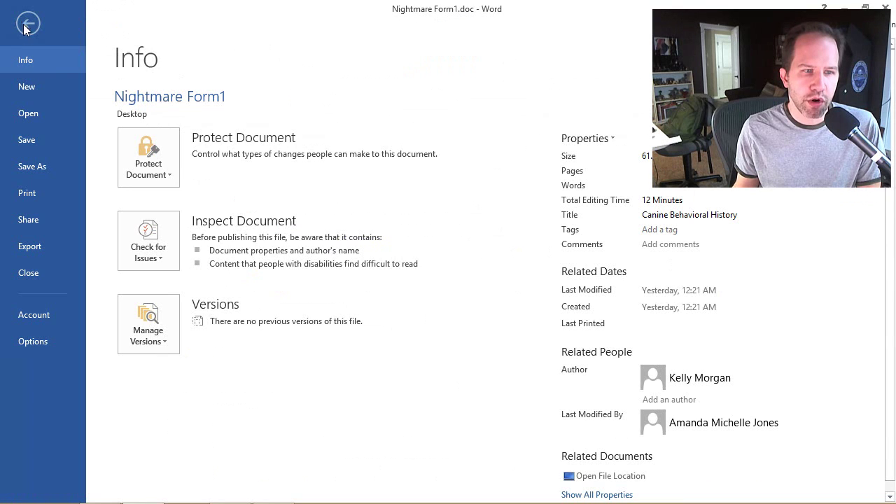
left_click(36, 140)
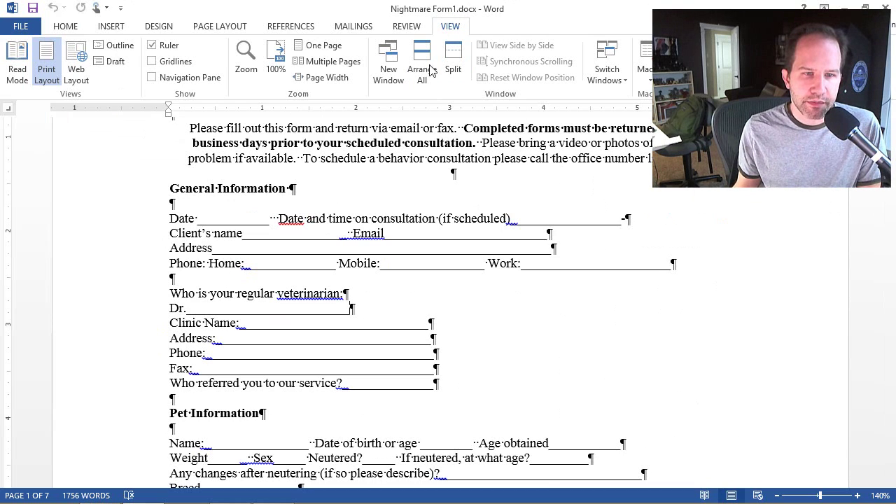
Select the underscore blank after Date, then move down off it
double_click(219, 221)
left_click(231, 217)
double_click(225, 217)
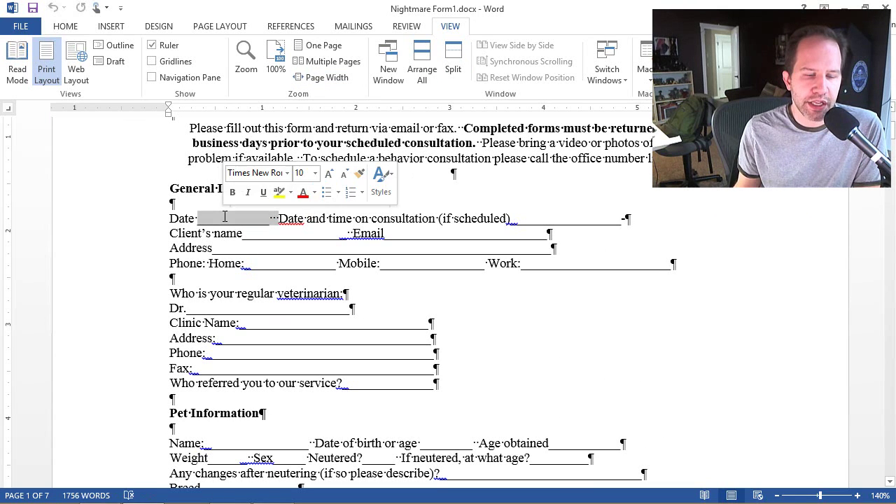
key("Down")
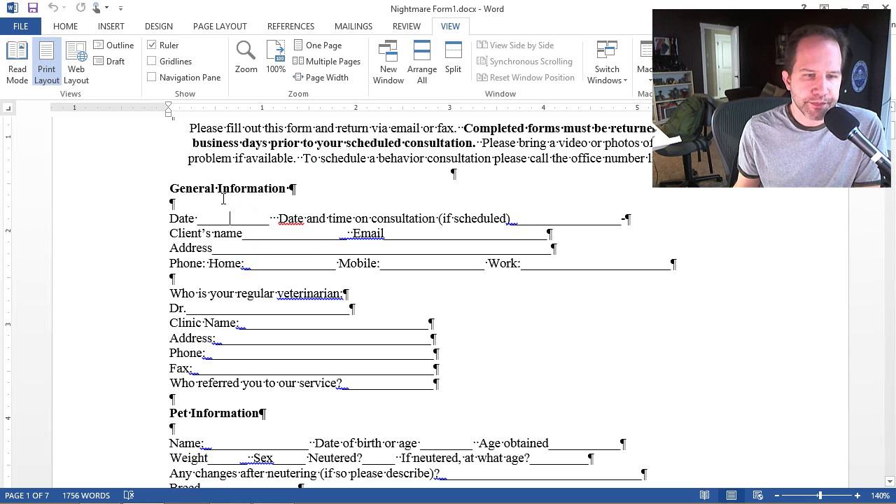
Tick Developer under Main Tabs in Word Options' Customize Ribbon and apply
left_click(21, 28)
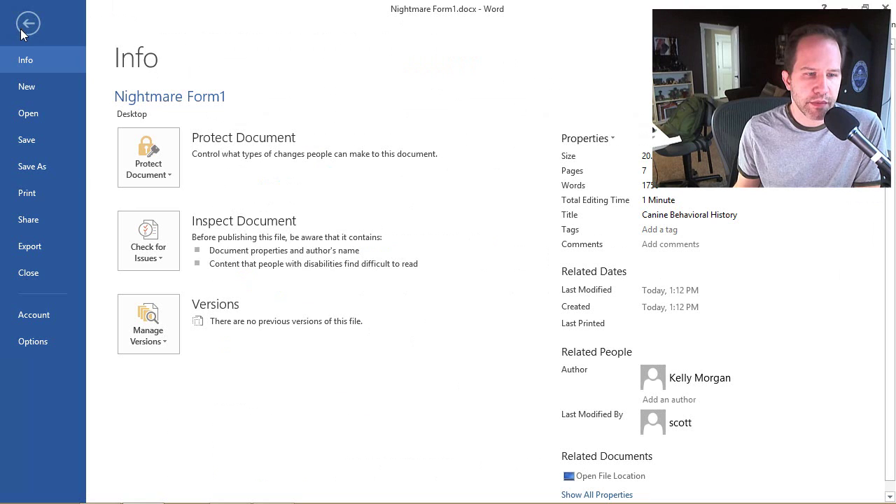
key("Escape")
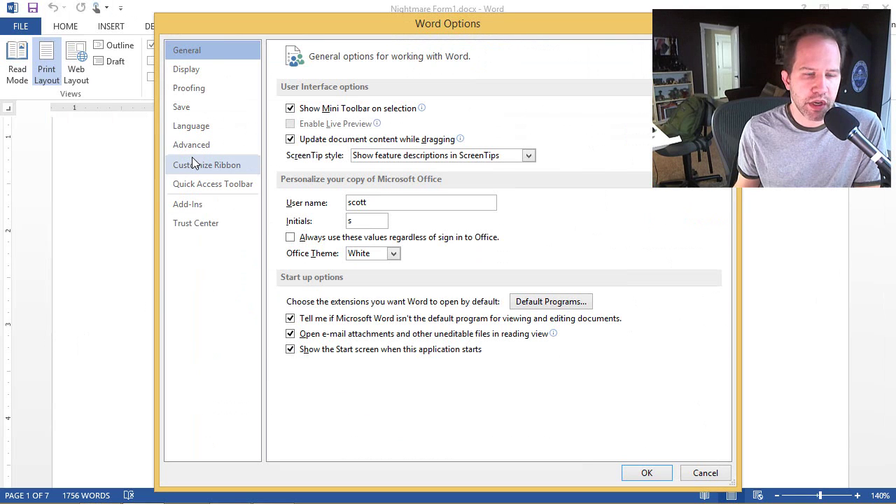
left_click(196, 164)
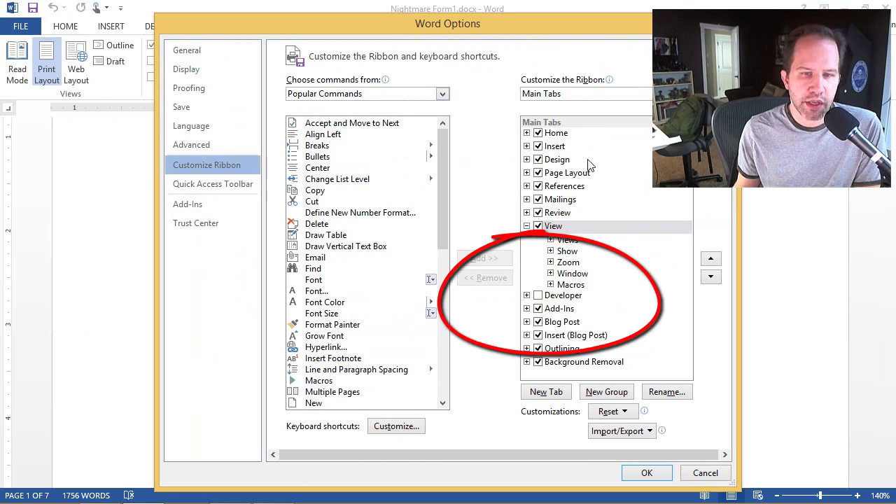
left_click(538, 296)
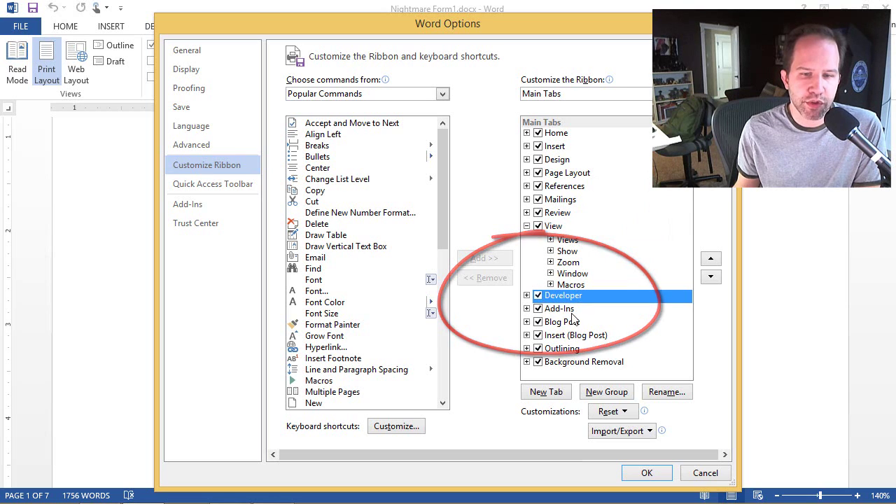
left_click(641, 475)
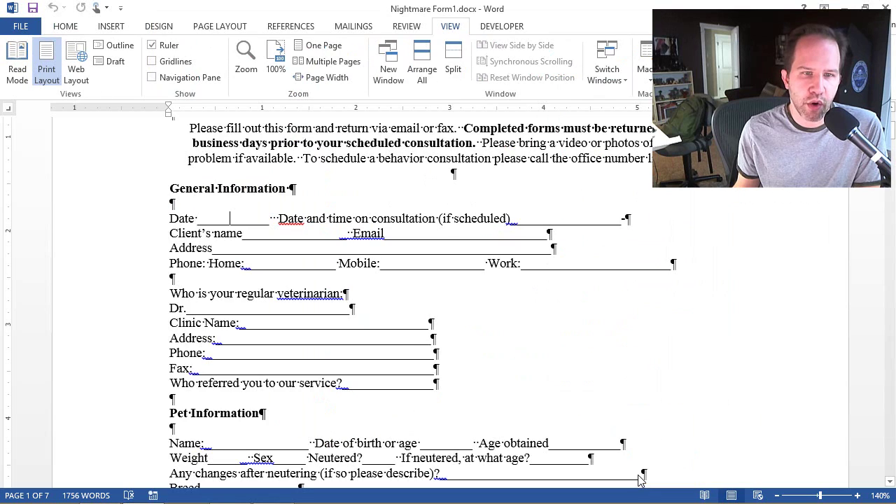
Show the Developer tab and test deleting the Date underscore blank, undoing each deletion
left_click(500, 28)
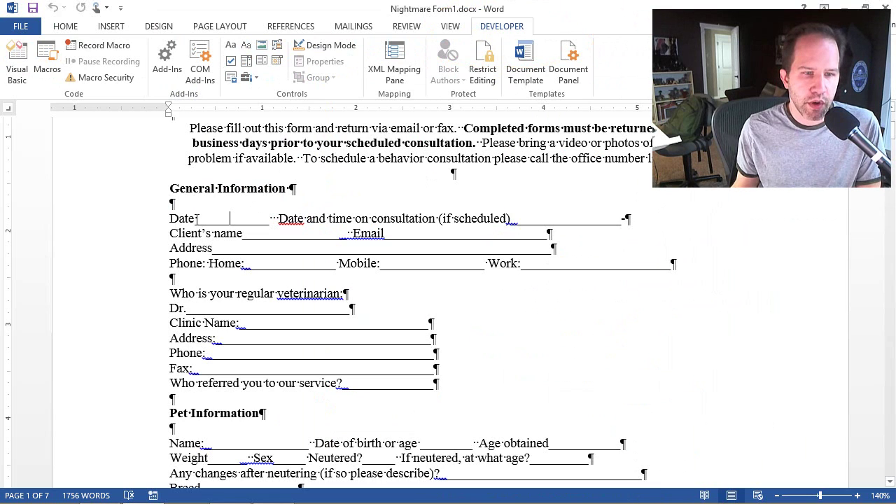
left_click_drag(198, 218, 270, 217)
left_click(239, 213)
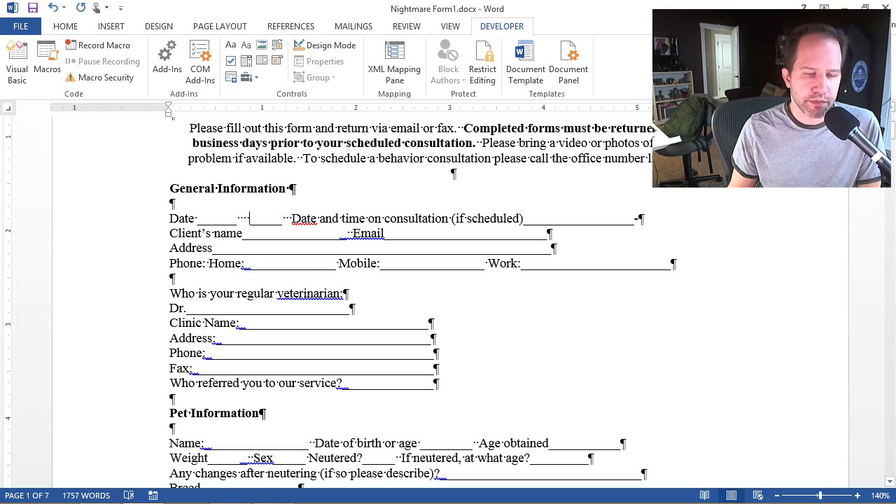
key("ctrl+shift+Left")
key("BackSpace")
key("ctrl+z")
key("ctrl+z")
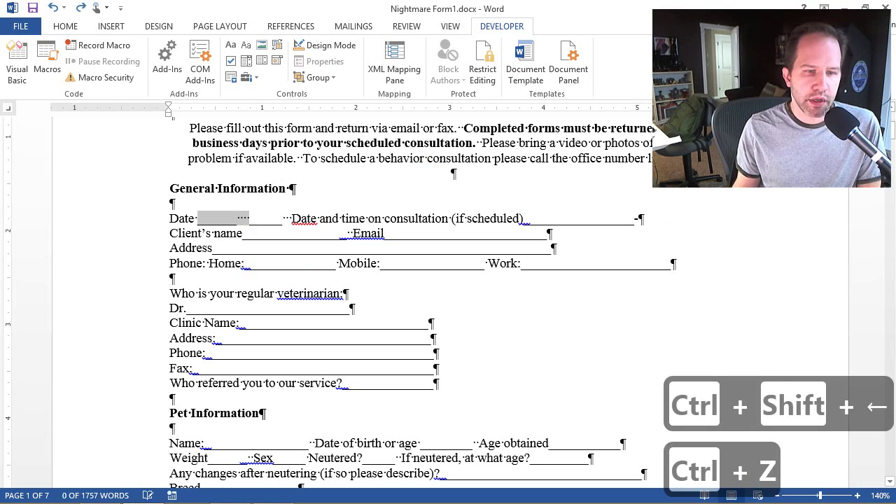
double_click(235, 218)
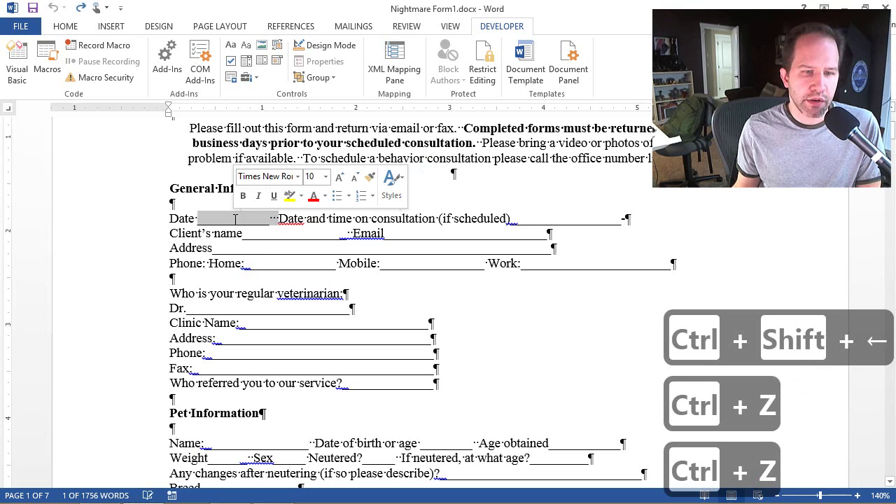
key("BackSpace")
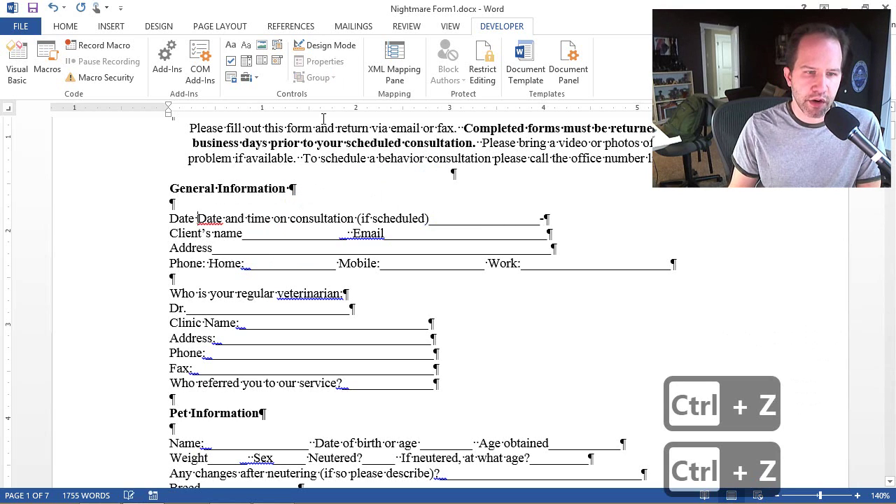
key("ctrl+z")
Reselect the Date blank and undo the last change so its underscores stay intact
left_click(199, 219)
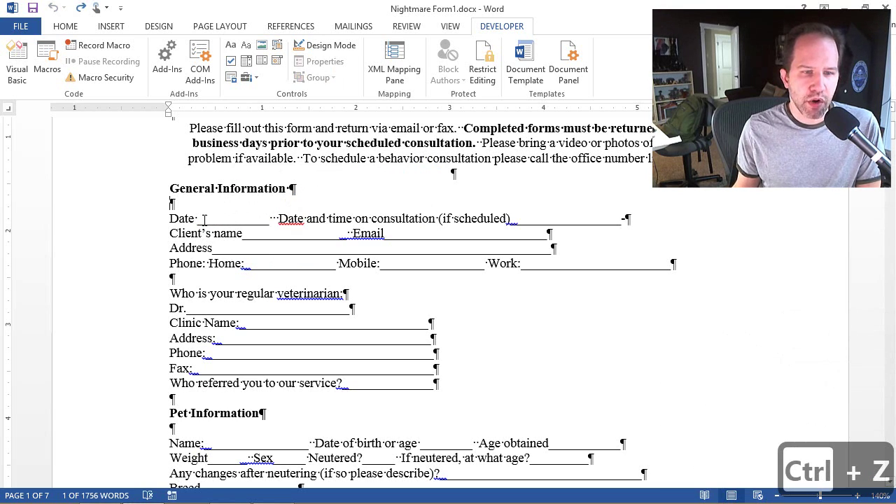
double_click(205, 218)
scroll(262, 206, "down", 15)
scroll(262, 206, "down", 12)
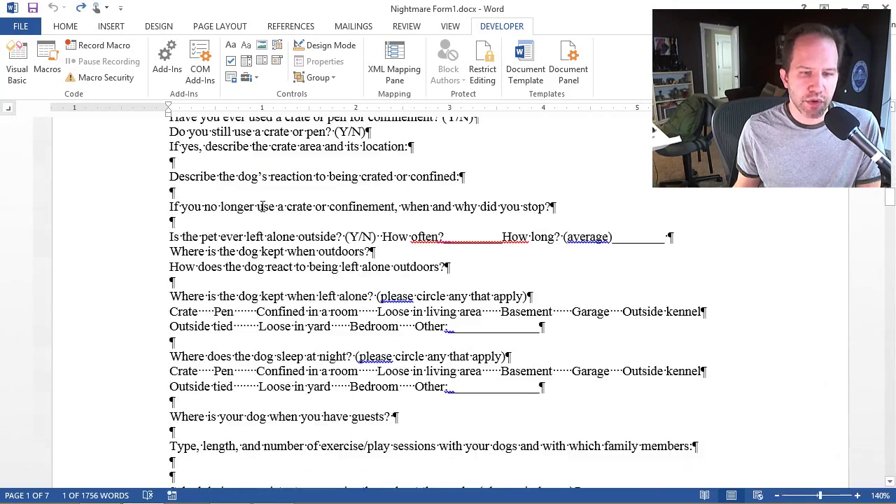
scroll(262, 205, "up", 20)
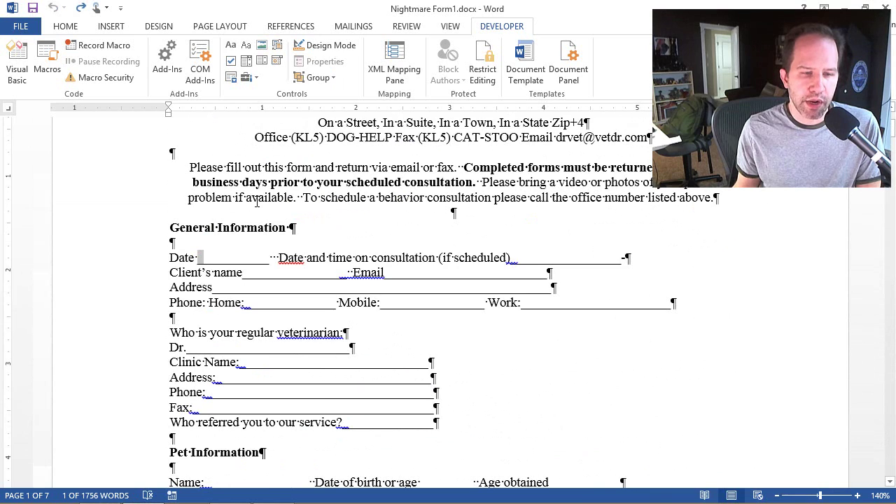
key("ctrl+z")
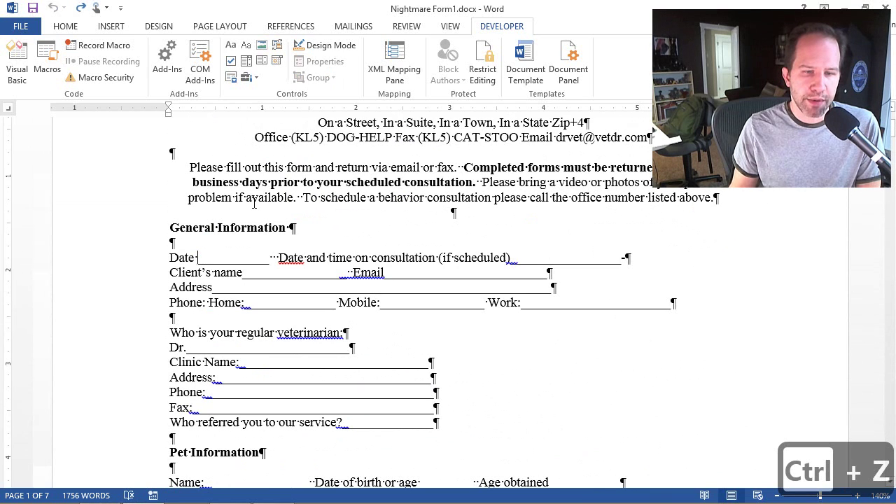
key("ctrl+shift+Right")
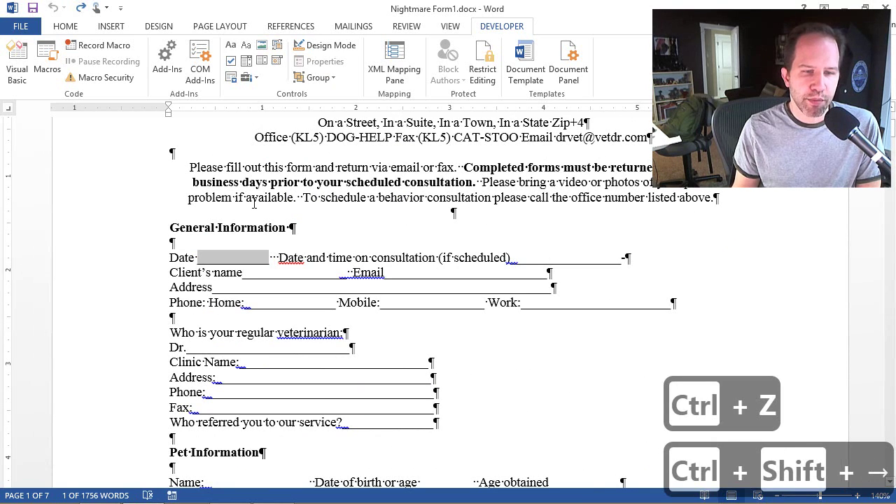
key("Left")
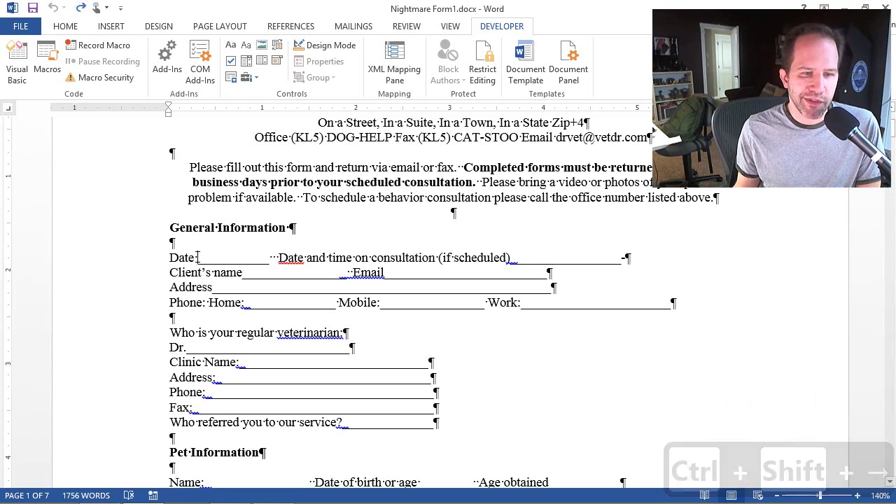
Check the underscore blanks on the Date, Clinic Name and Address lines, then bring up Replace with Ctrl+H
left_click_drag(197, 256, 257, 257)
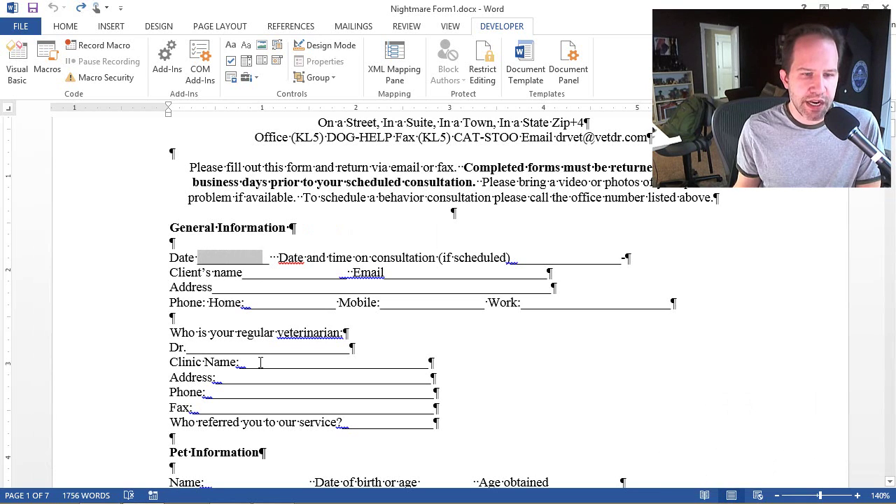
left_click_drag(260, 362, 326, 372)
left_click(315, 377)
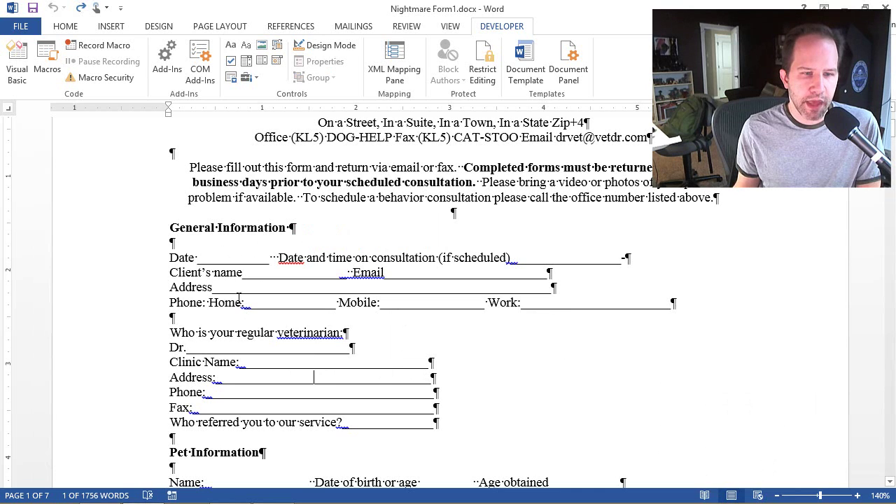
left_click(215, 259)
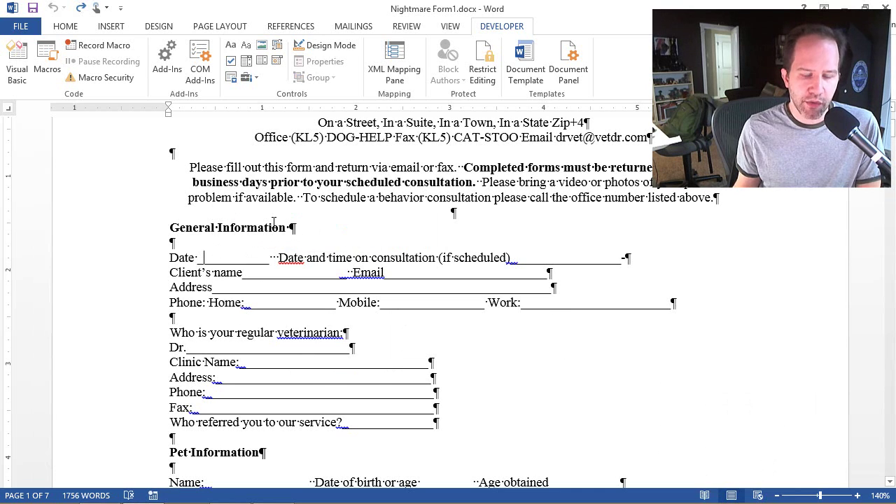
key("ctrl+h")
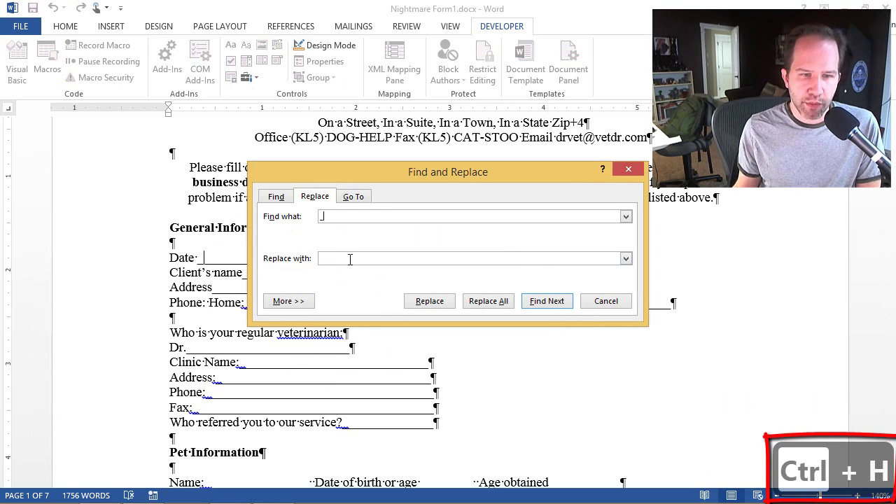
Replace every underscore run (wildcard _*) with nothing, removing all 888 blanks
type("_")
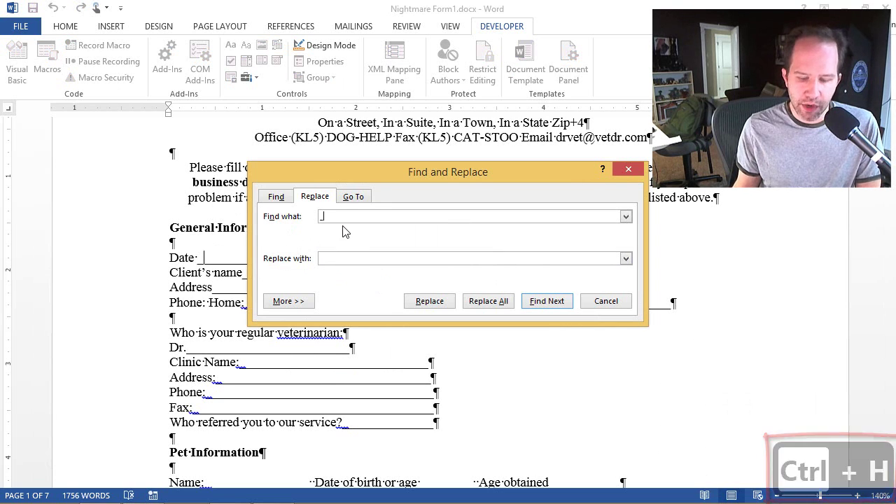
type("*")
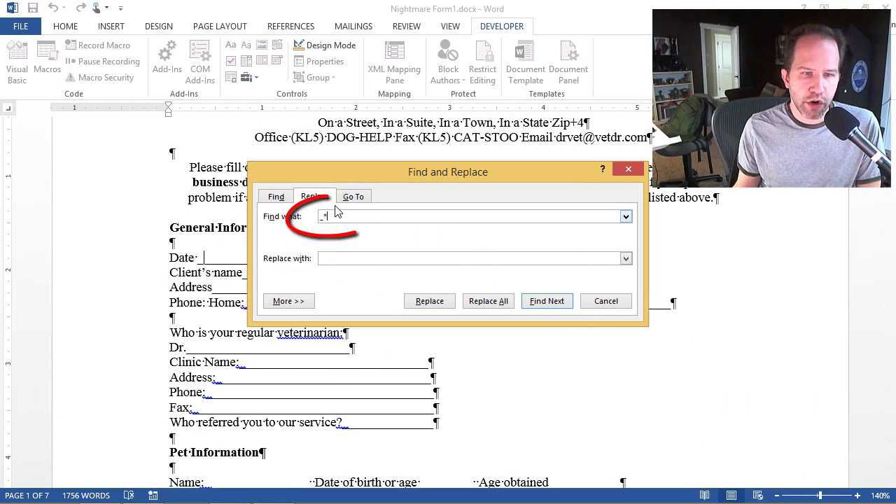
left_click(288, 300)
left_click(300, 376)
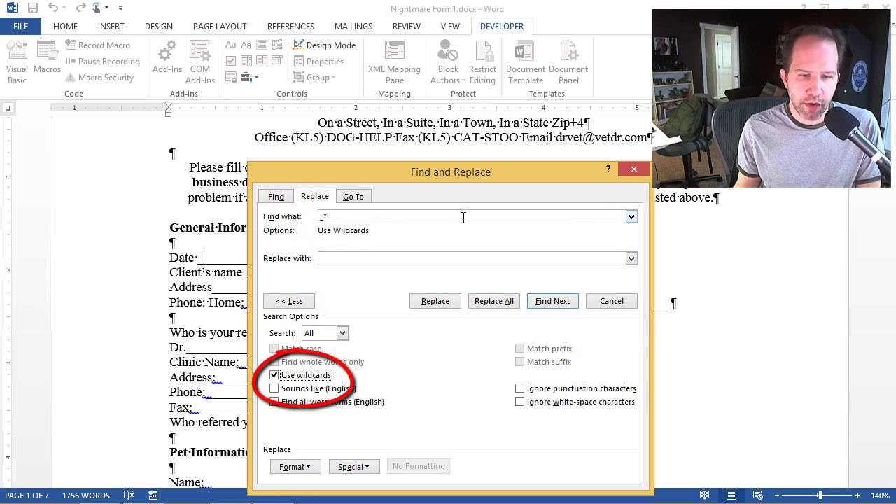
left_click(488, 305)
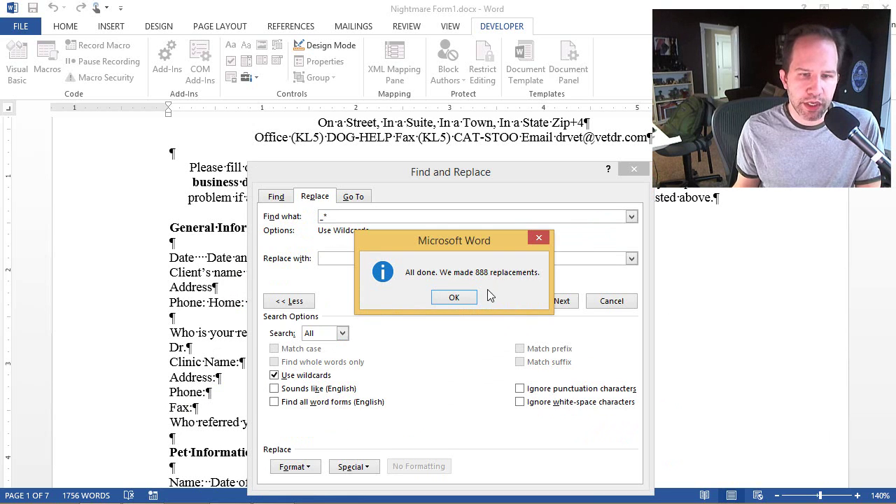
left_click(460, 297)
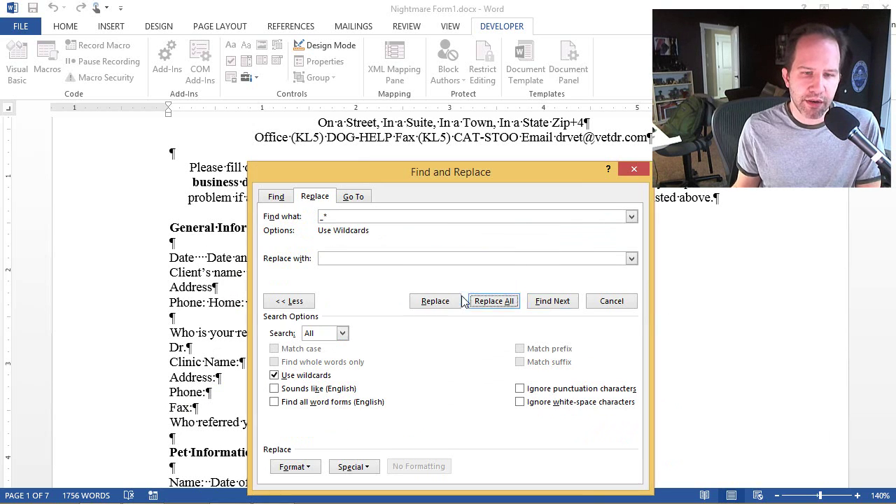
left_click(633, 170)
scroll(241, 223, "up", 4)
Insert a date picker after Date: and test its calendar without picking a date
scroll(241, 222, "down", 10)
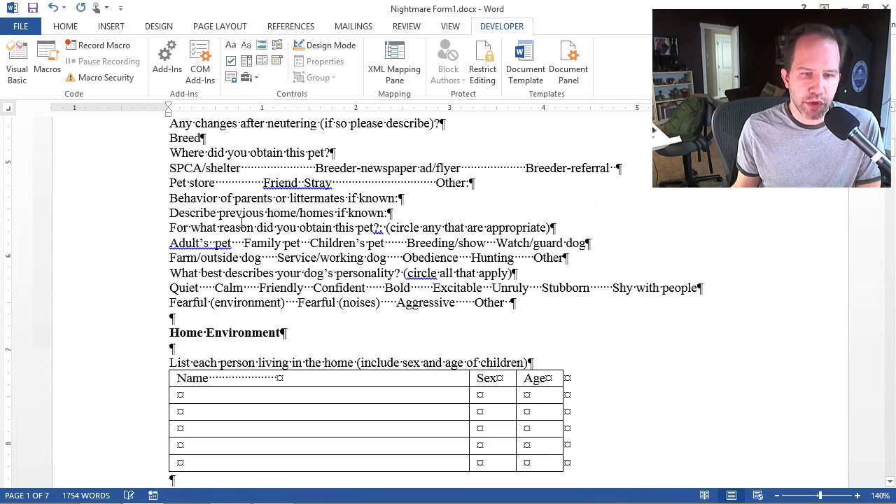
scroll(241, 223, "up", 11)
scroll(231, 250, "down", 2)
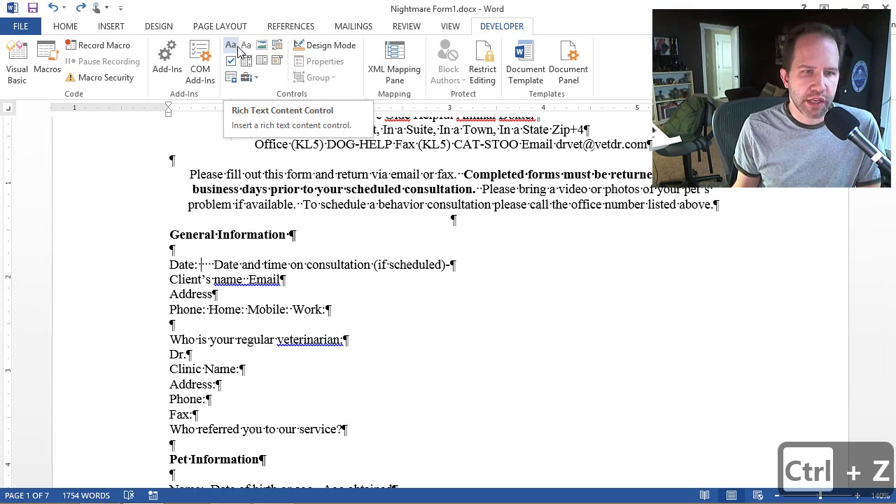
left_click(276, 62)
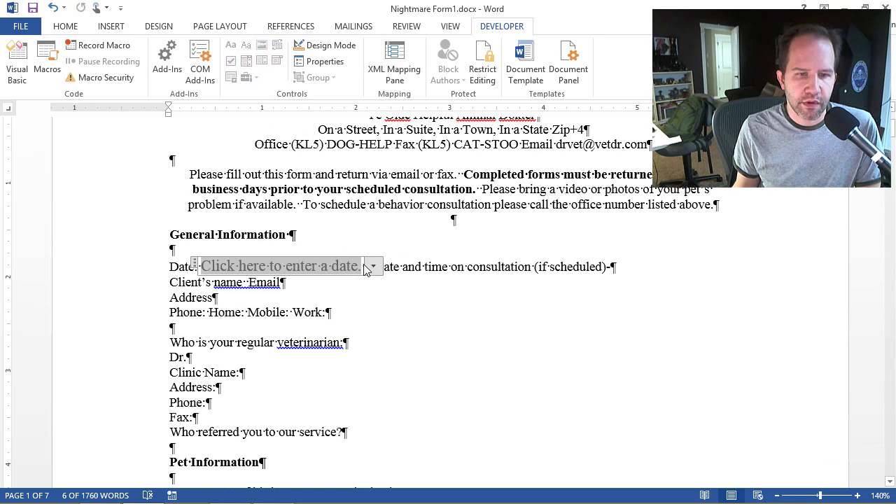
key("ctrl+z")
key("ctrl+z")
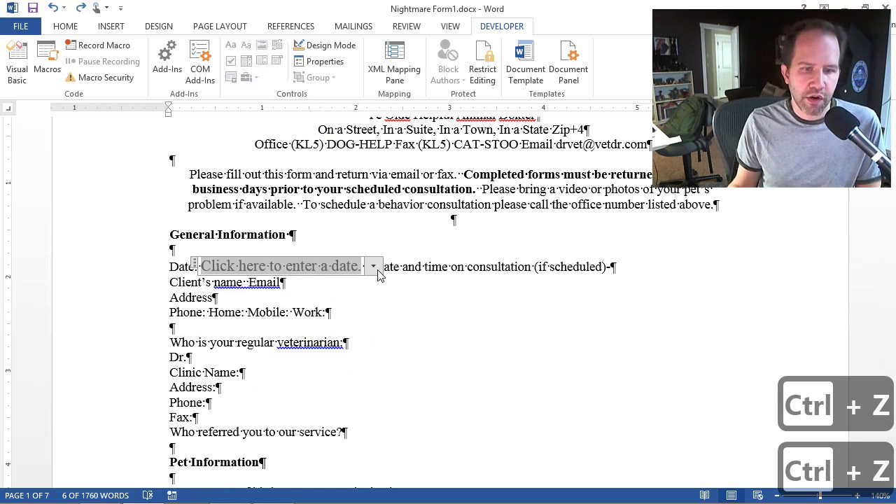
left_click(375, 267)
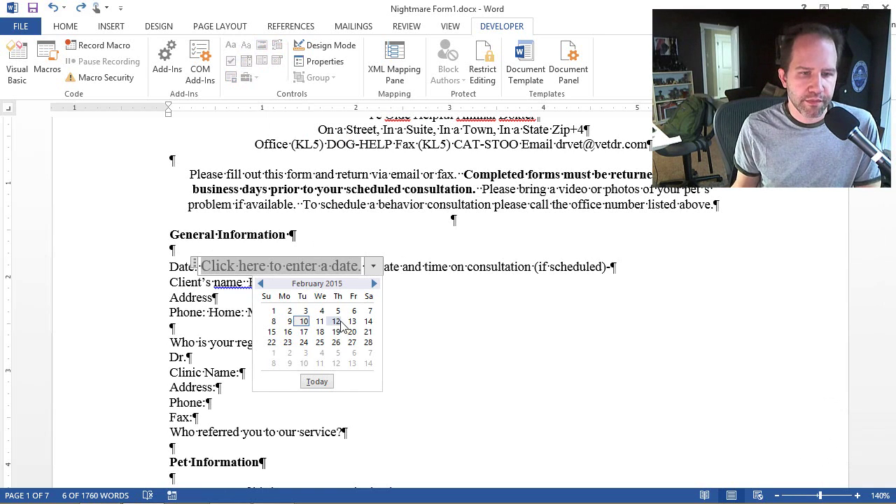
left_click(308, 251)
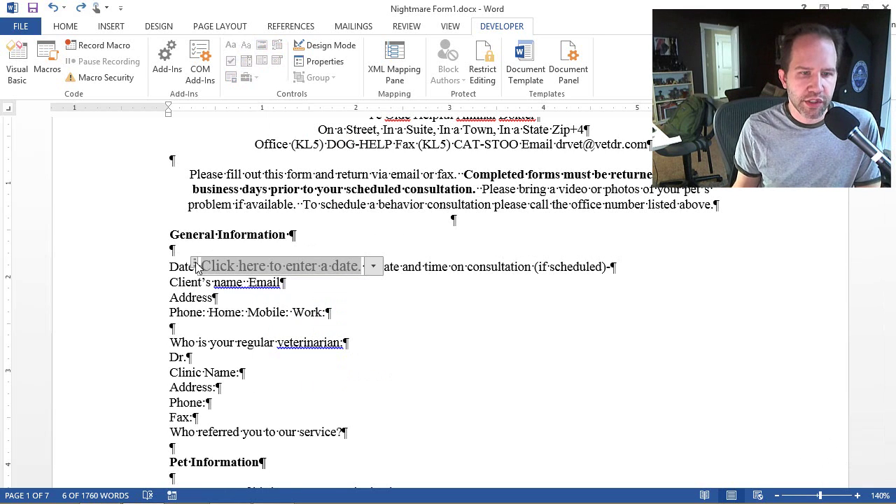
Try shrinking and growing the placeholder font, then undo to the original size and reselect the control
left_click(75, 28)
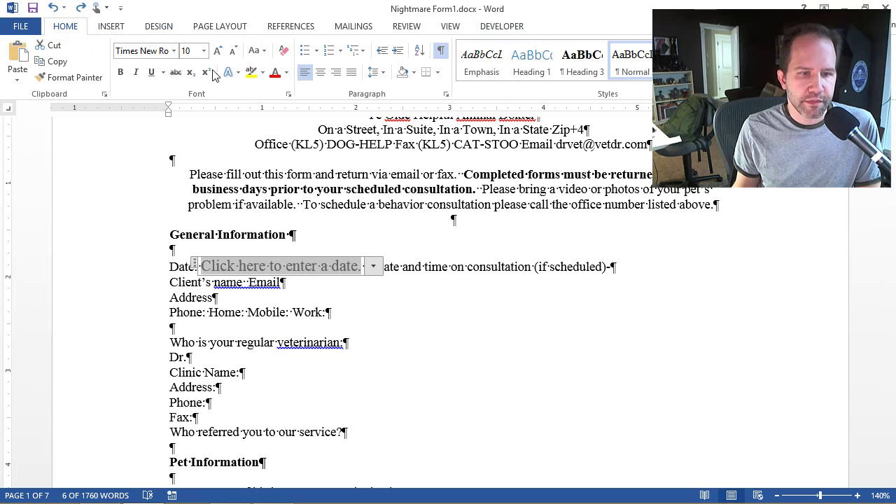
left_click(231, 52)
left_click(231, 52)
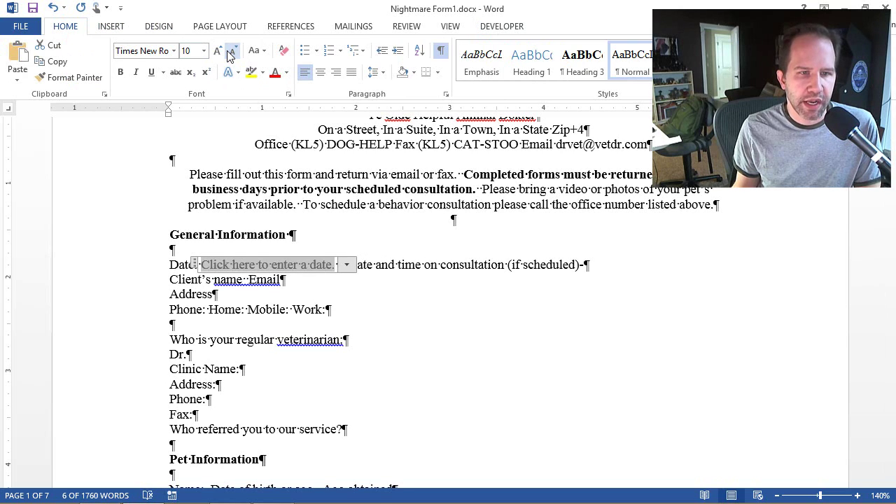
left_click(217, 51)
left_click(217, 51)
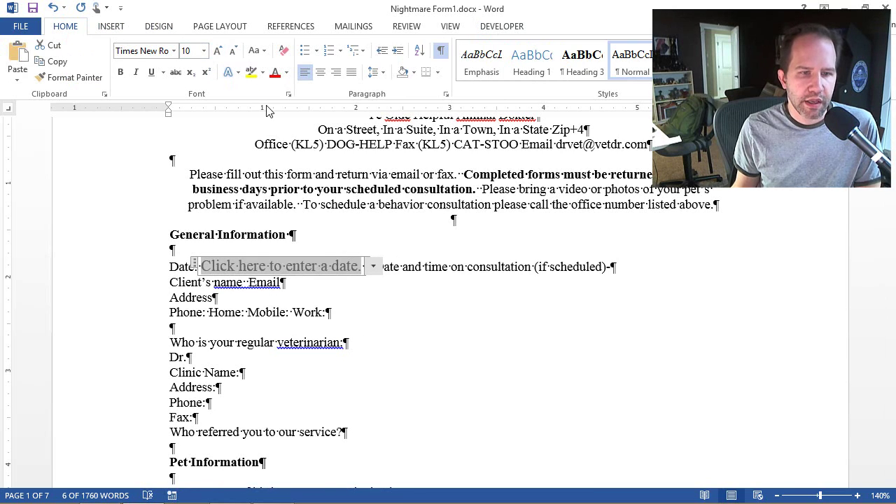
key("ctrl+z")
key("ctrl+z")
key("ctrl+z")
left_click(501, 26)
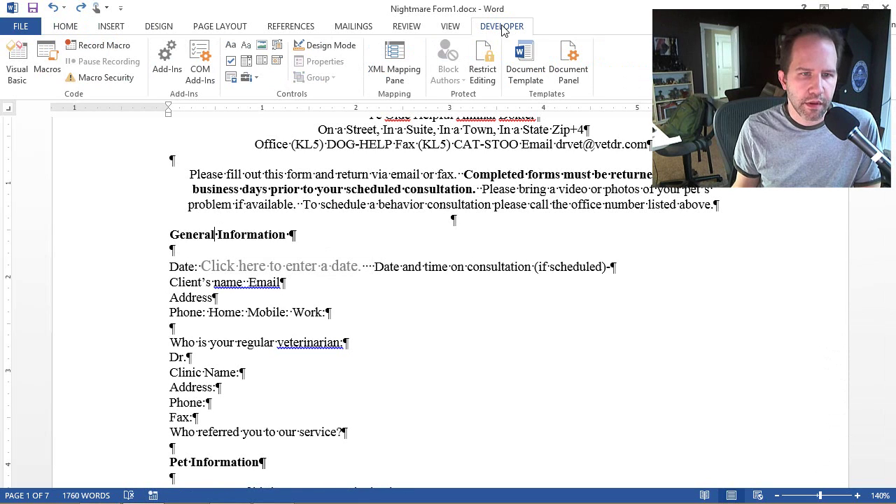
left_click(249, 267)
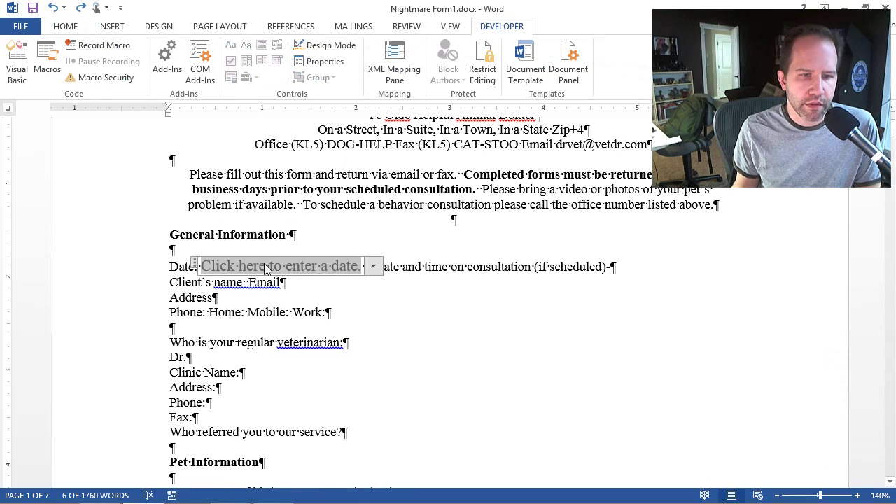
Set the date control to dddd, MMMM d, yyyy format with the Default Paragraph Font style
left_click(316, 63)
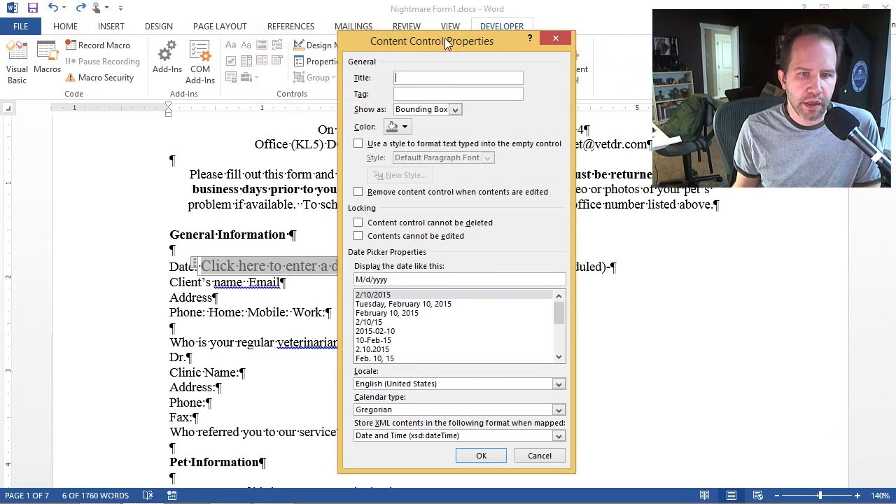
left_click_drag(459, 41, 563, 28)
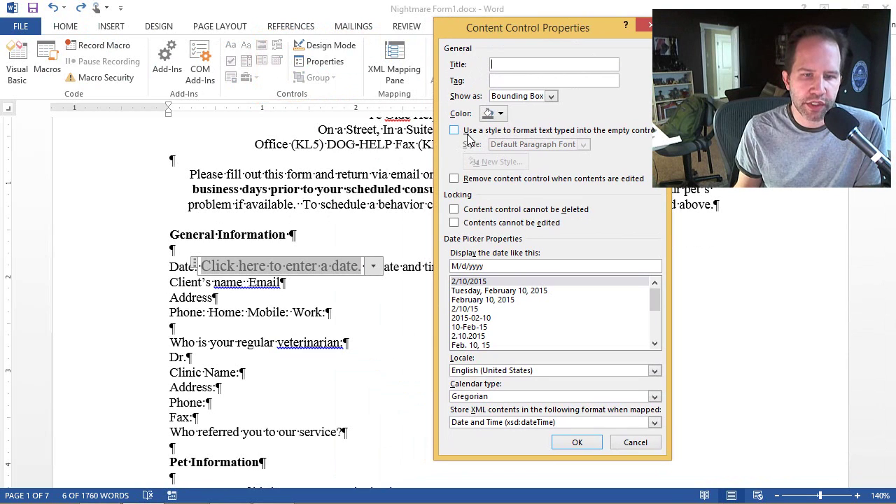
left_click(476, 291)
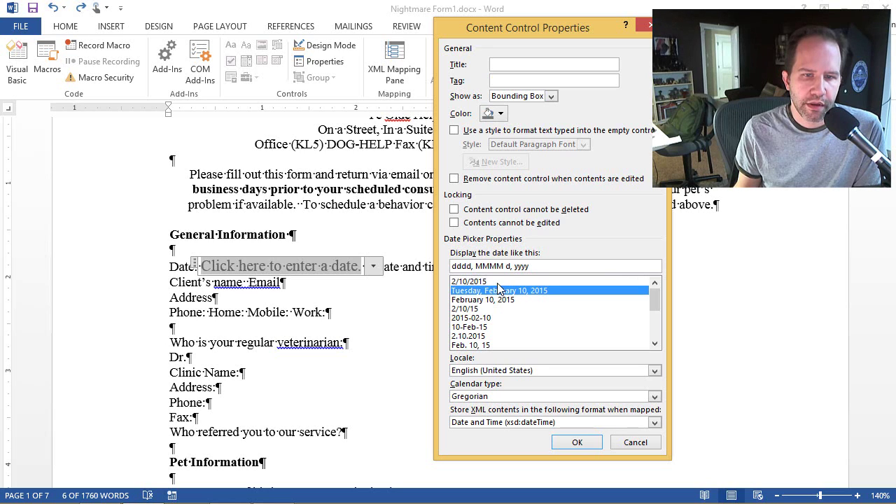
left_click(515, 132)
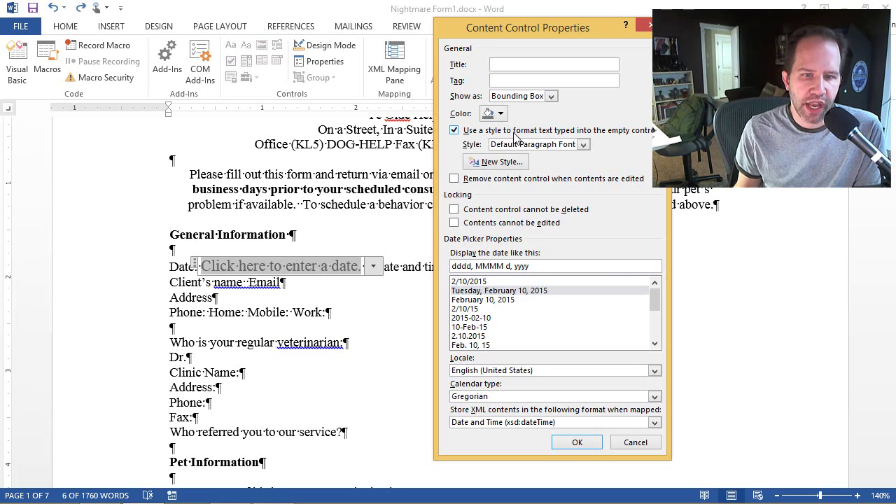
left_click(576, 145)
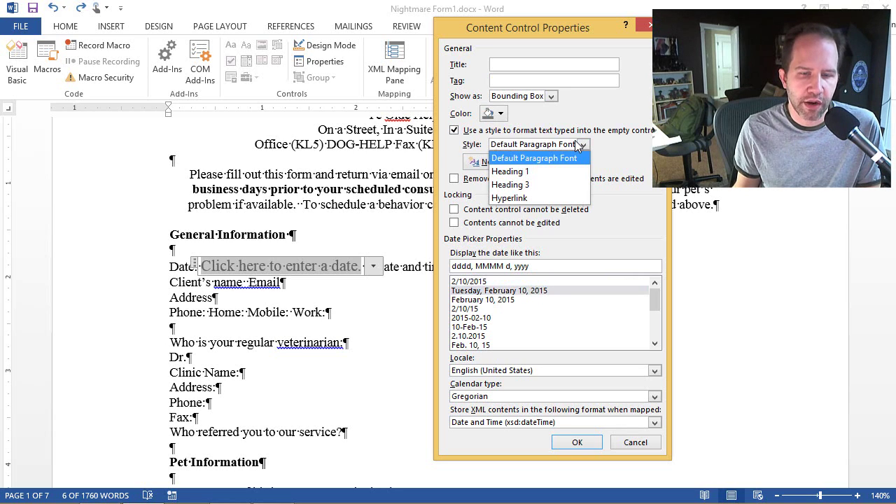
left_click(577, 145)
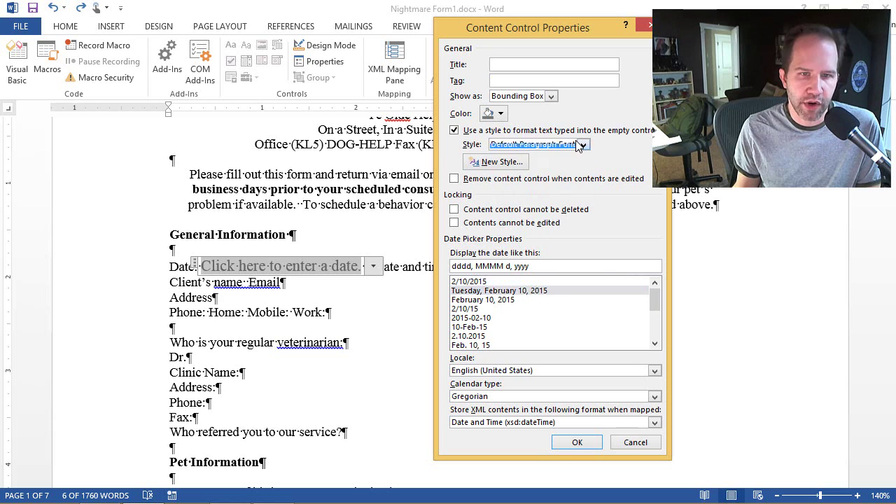
left_click(512, 62)
Title the date control 'Date' and apply its properties
type("Date")
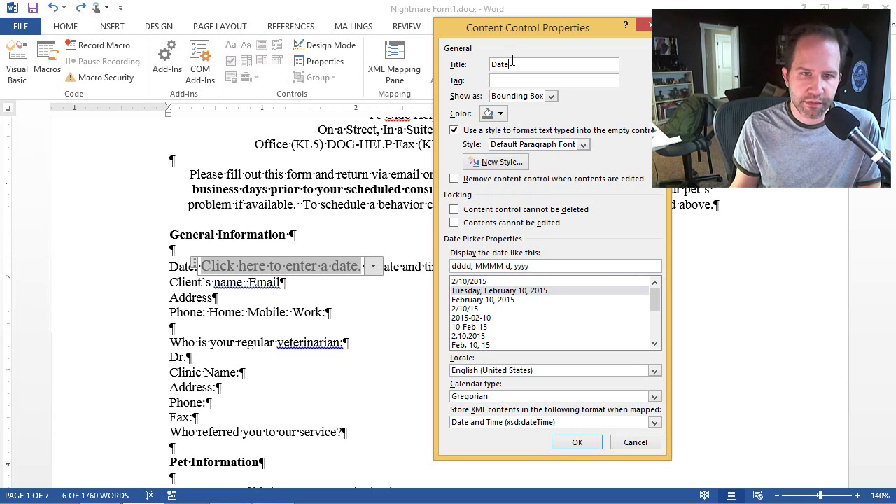
left_click(576, 442)
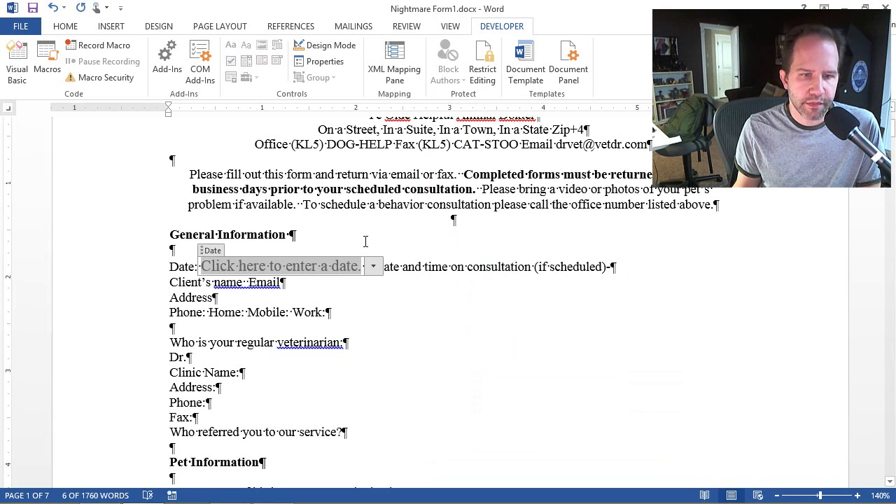
left_click(316, 205)
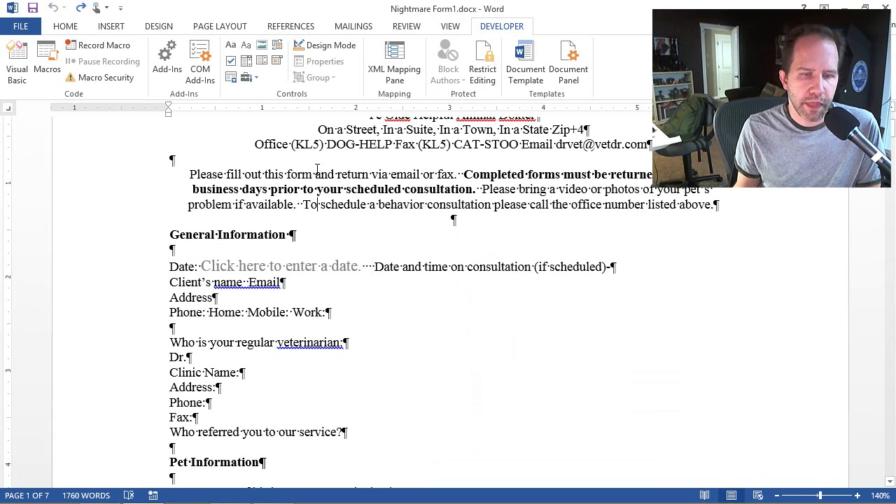
With Design Mode on, add ':' after (if scheduled) and insert a second date picker there
left_click(326, 44)
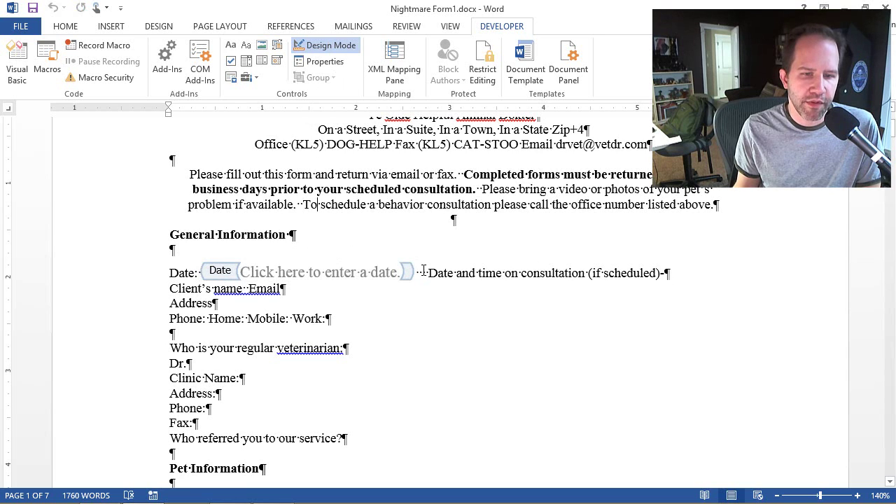
key("Delete")
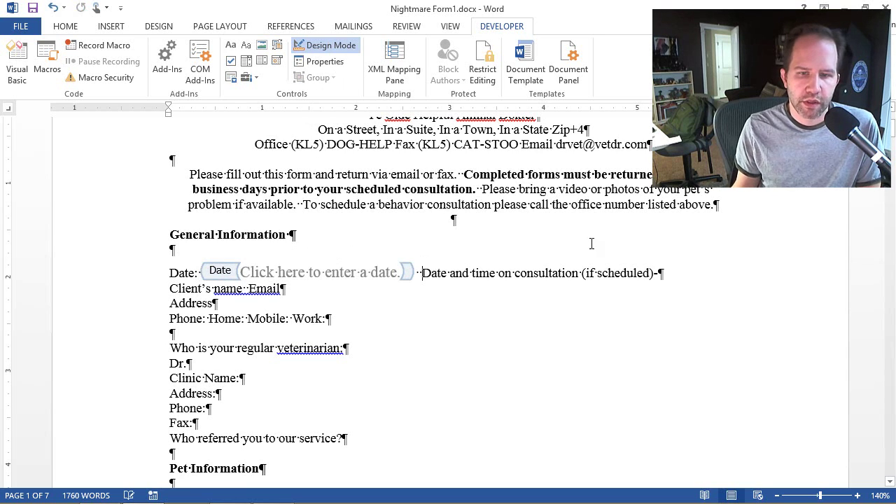
left_click(650, 277)
type(":")
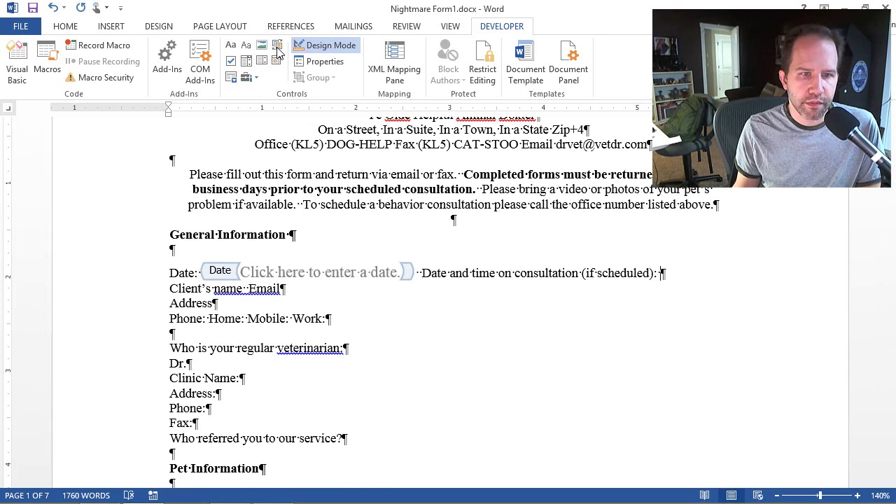
left_click(277, 61)
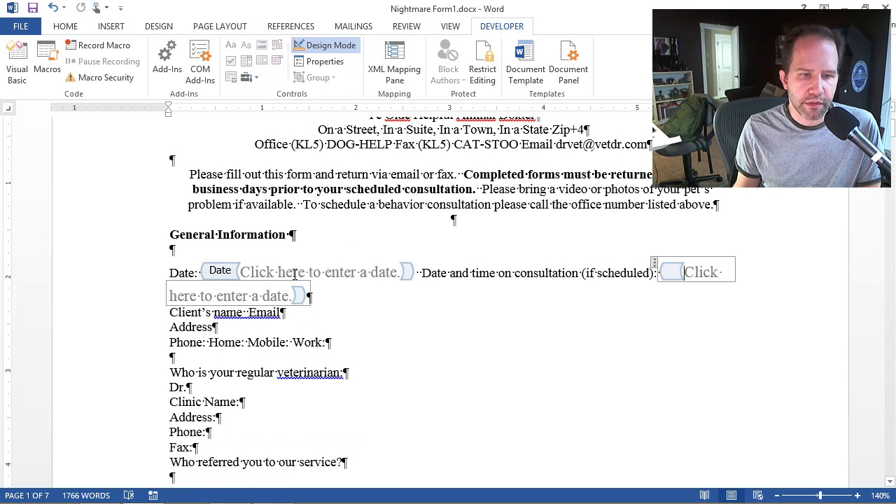
left_click(244, 313)
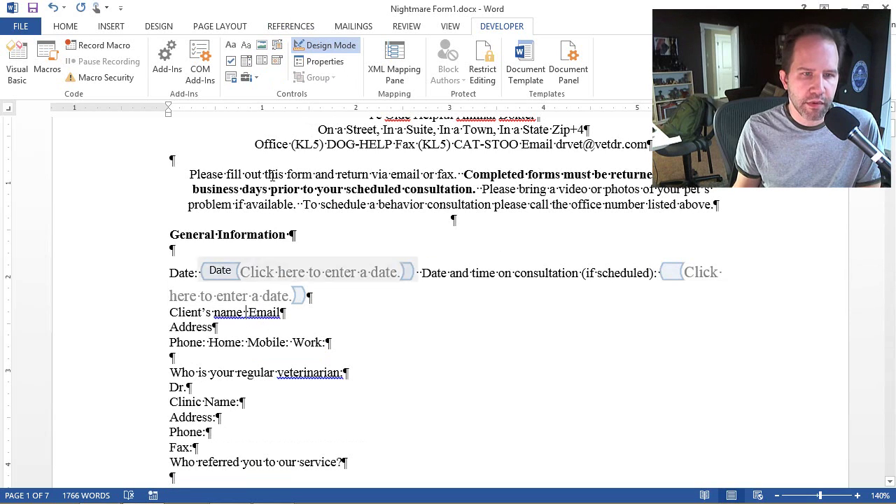
Add plain text fields after Client's name, Email, Address, Phone, Home, Mobile and Work
left_click(246, 45)
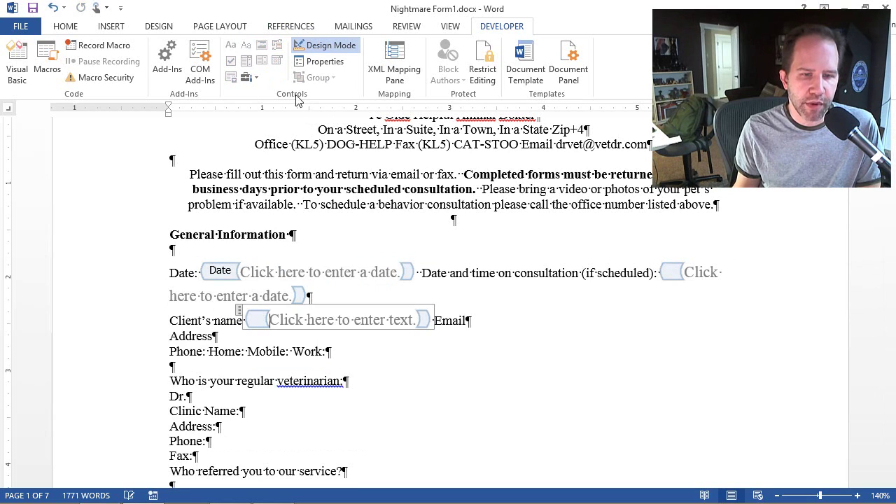
key("End")
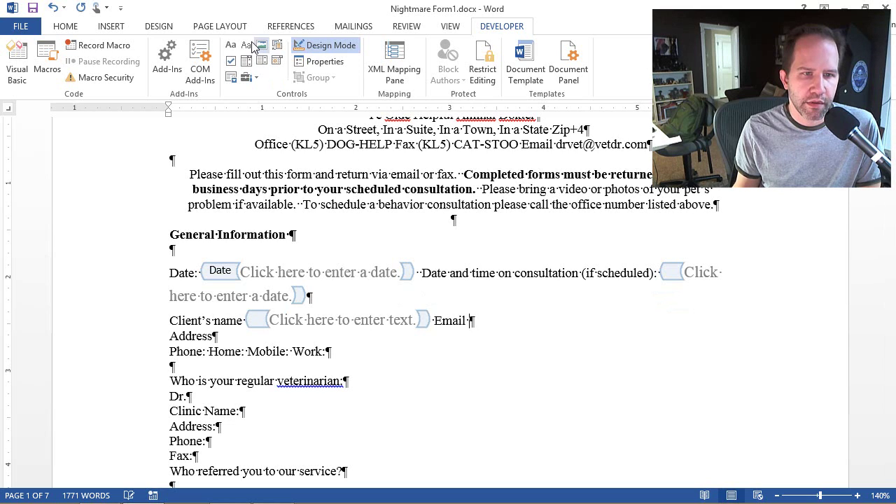
left_click(248, 46)
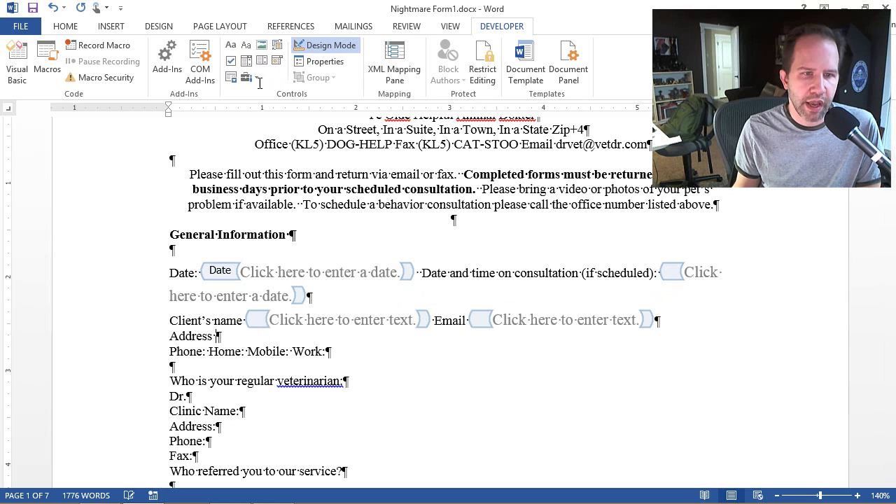
left_click(247, 45)
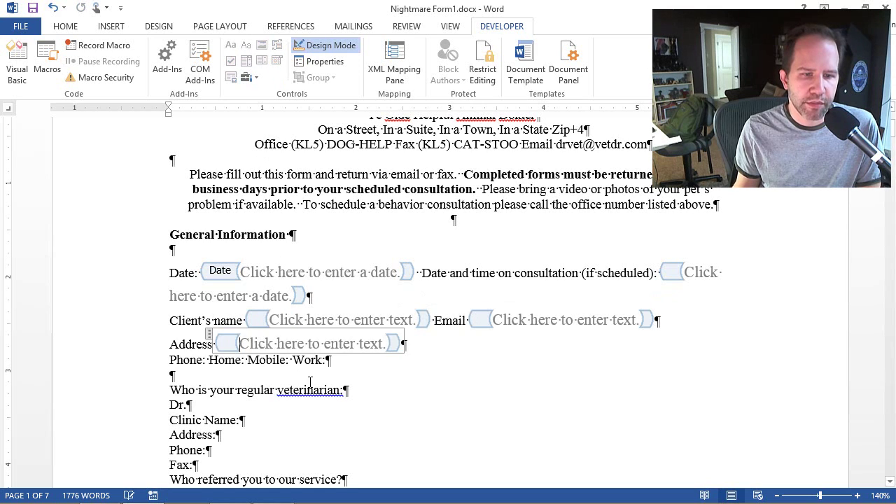
left_click(211, 358)
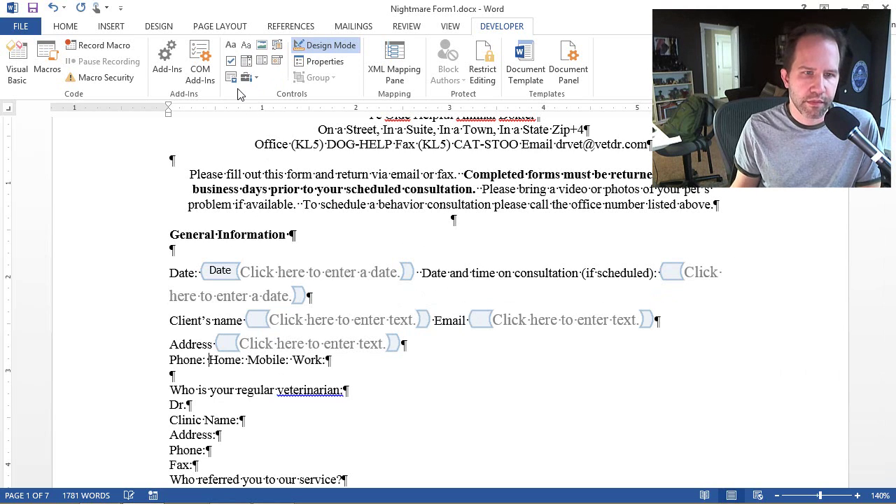
left_click(247, 45)
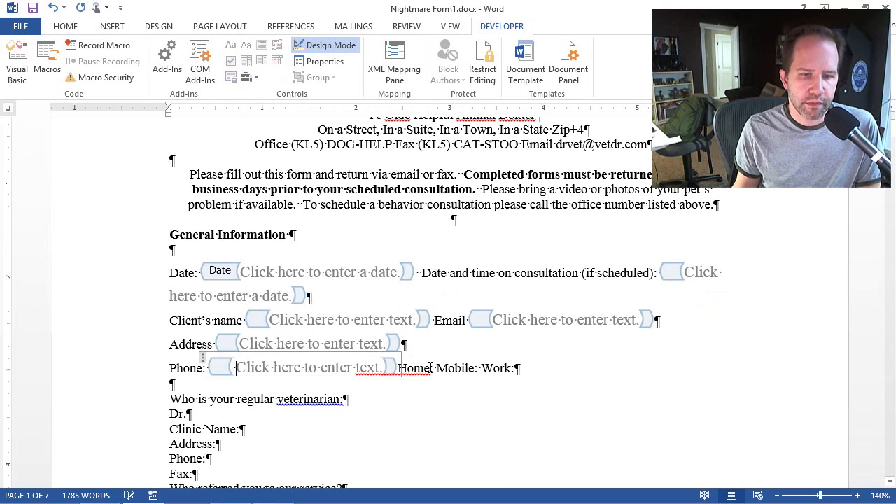
left_click(435, 367)
left_click(247, 45)
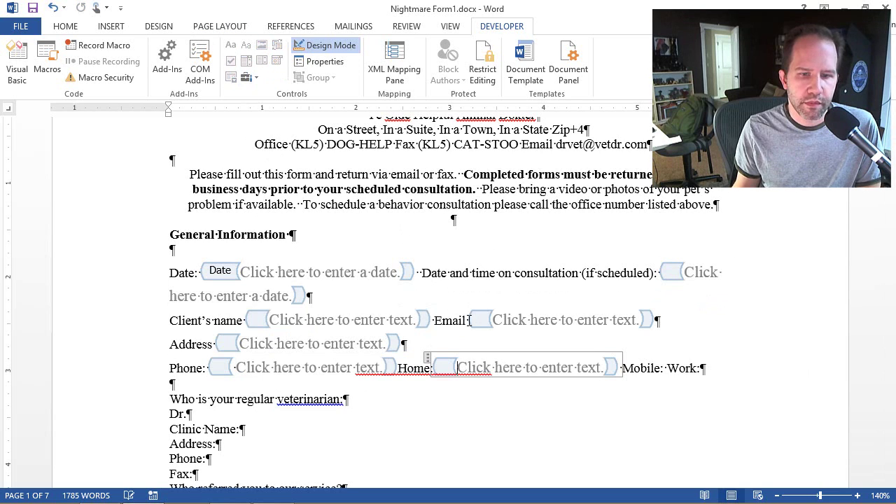
left_click(665, 368)
left_click(246, 45)
left_click(329, 392)
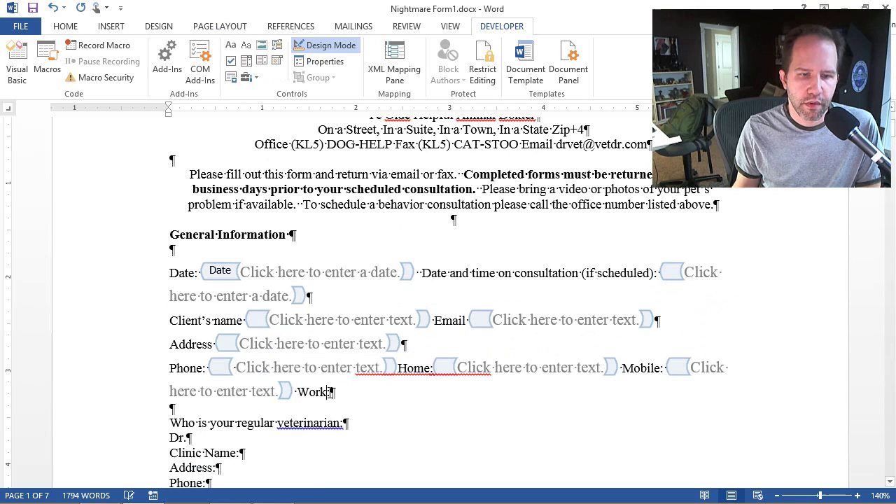
left_click(247, 44)
left_click(398, 367)
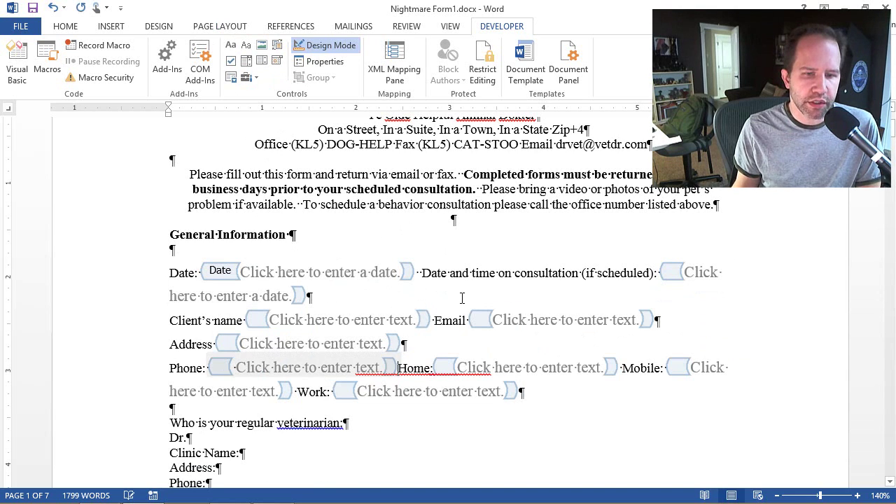
Put Home, Mobile, Work, Email and the consultation date on their own lines with Shift+Enter
key("shift+Return")
key("ctrl+Right")
key("ctrl+Right")
key("ctrl+Right")
key("ctrl+Right")
key("ctrl+Right")
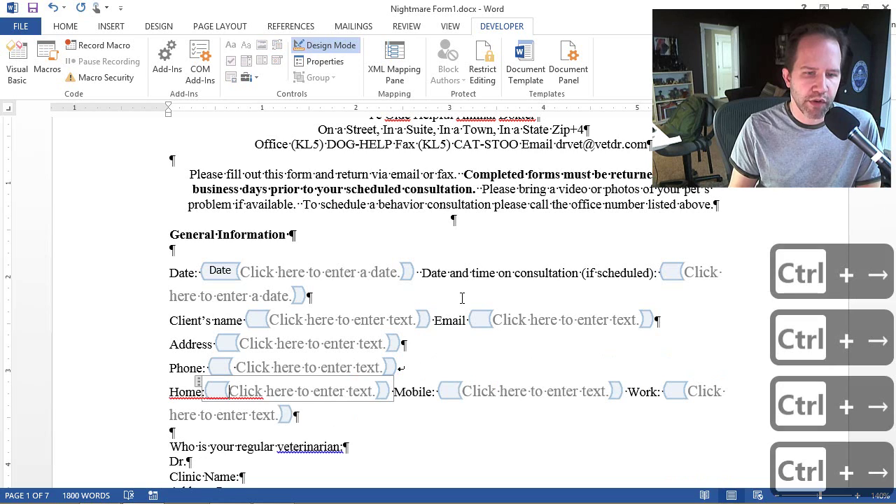
key("ctrl+Right")
key("ctrl+Right")
key("ctrl+Right")
key("shift+Return")
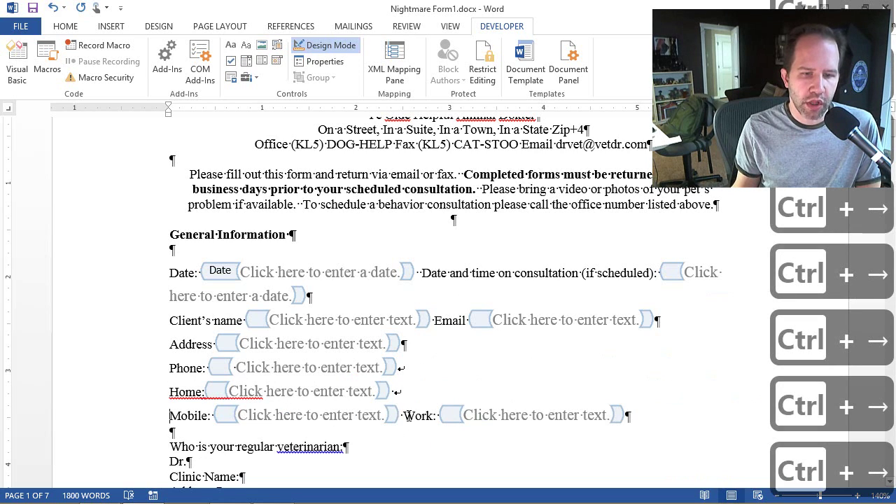
left_click(405, 415)
key("shift+Return")
scroll(408, 341, "down", 1)
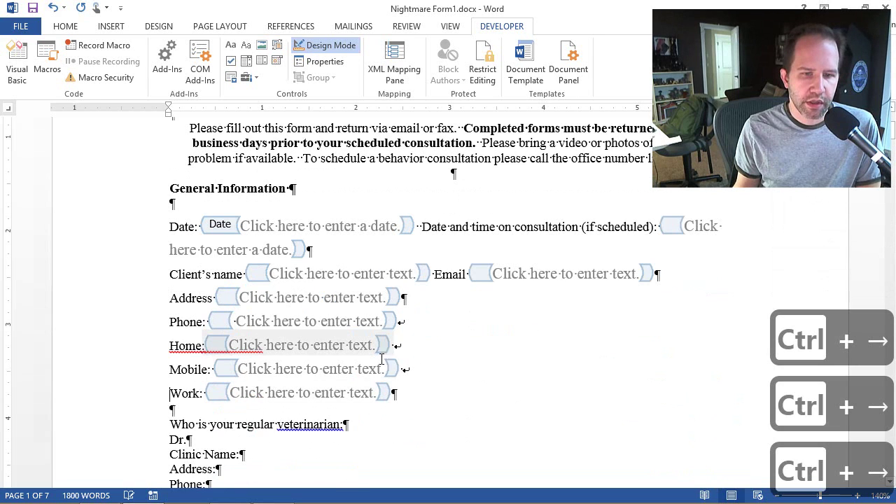
left_click(433, 274)
key("shift+Return")
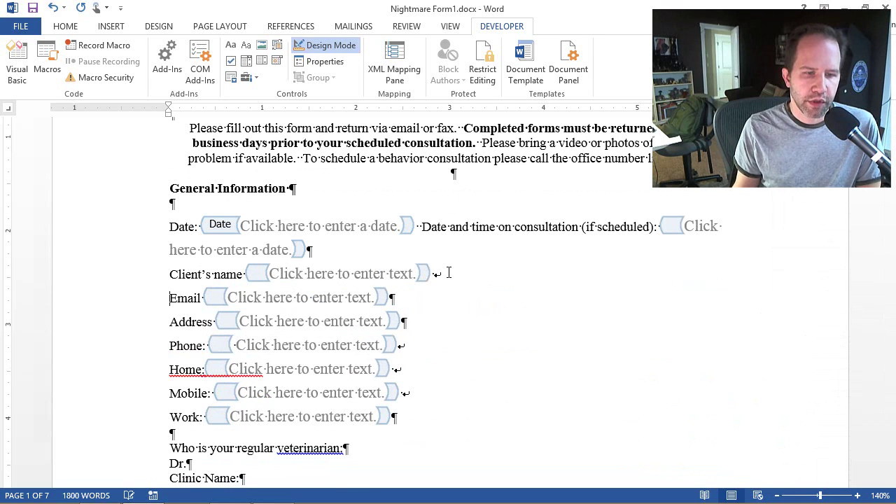
left_click(422, 226)
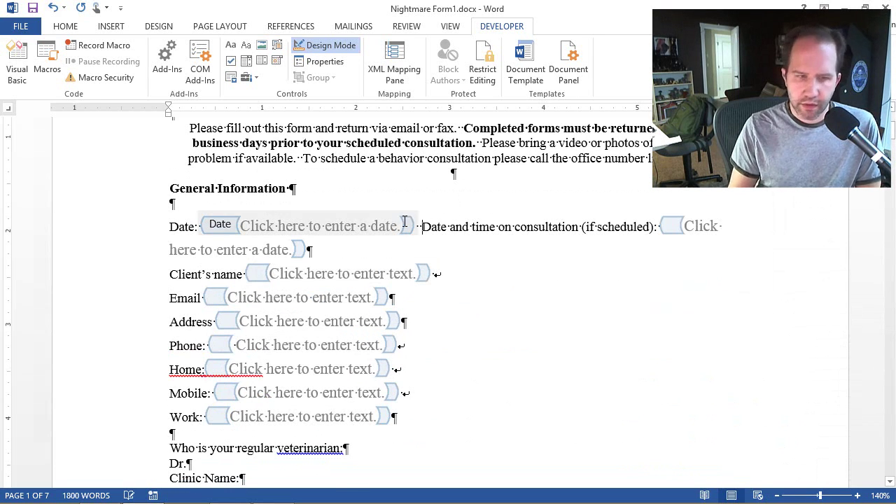
key("shift+Return")
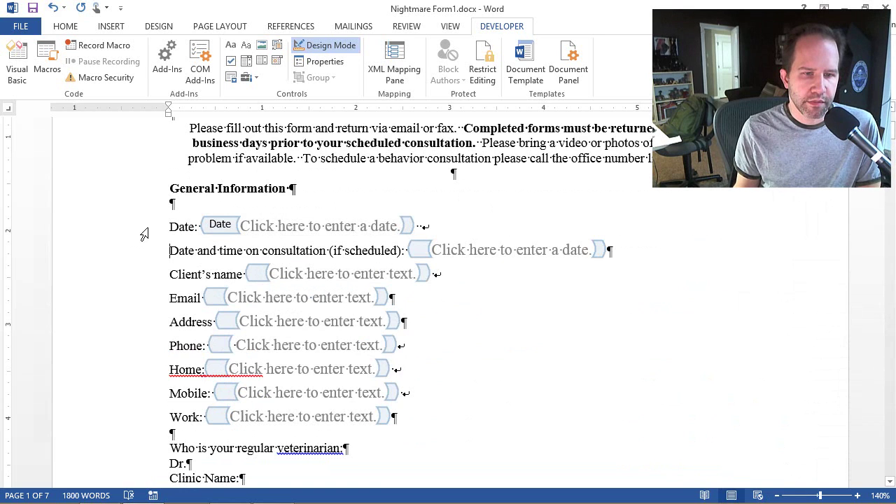
Lay out the Date through Work lines in two columns
left_click_drag(144, 235, 385, 417)
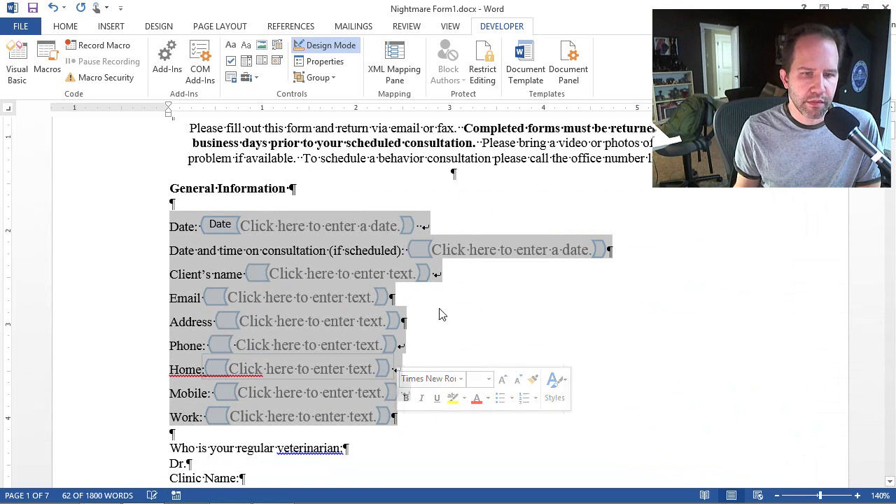
left_click(215, 26)
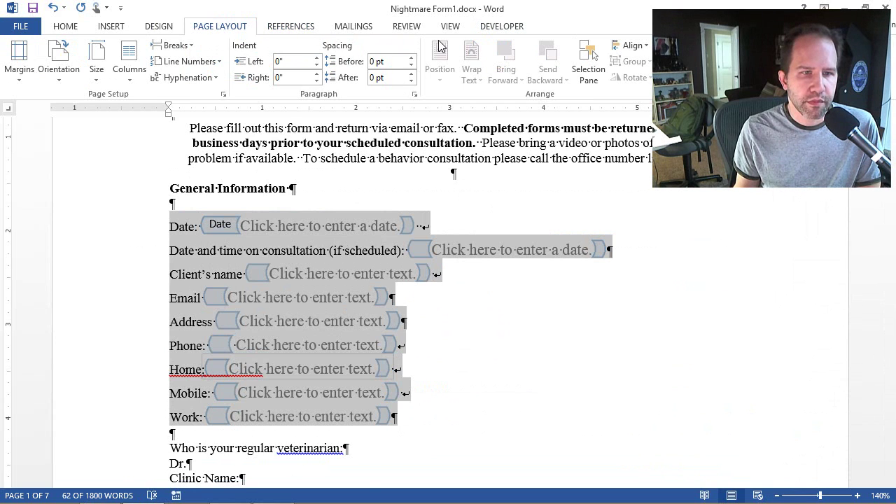
left_click(129, 63)
left_click(151, 132)
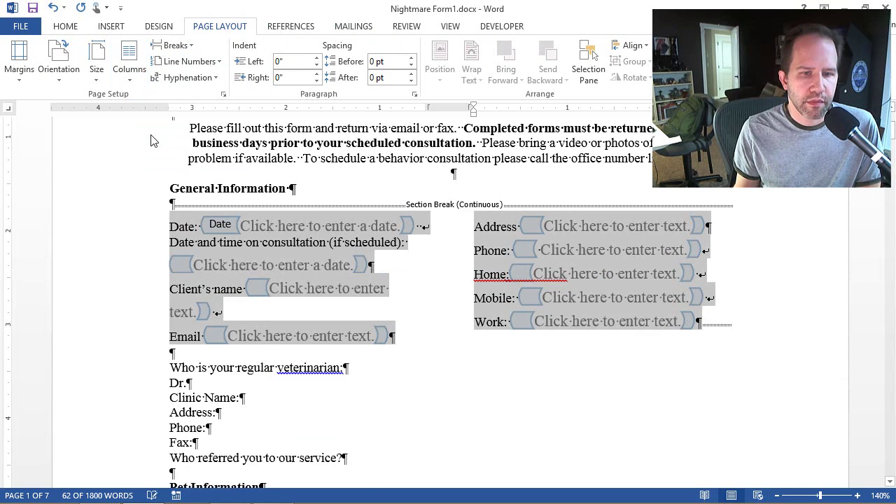
left_click(109, 204)
left_click(501, 26)
left_click(252, 265)
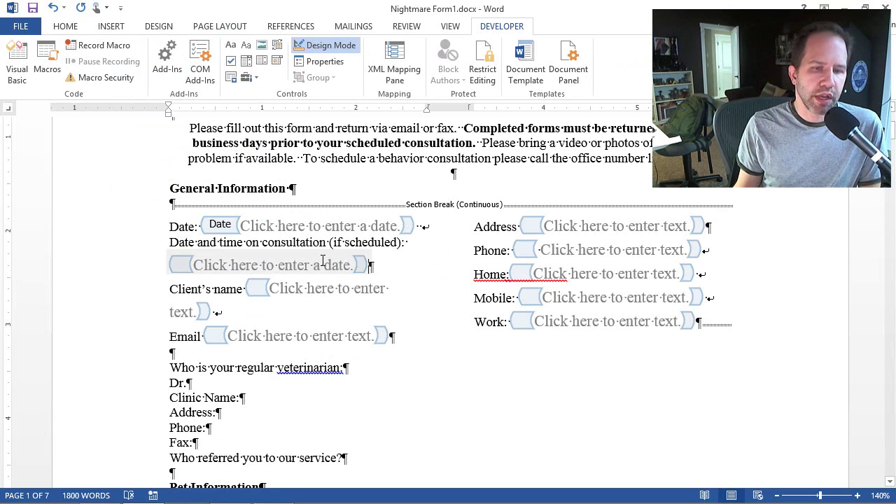
Turn off Design Mode and give the Date and Client's name lines real paragraph breaks
left_click(323, 46)
left_click(324, 46)
left_click(324, 45)
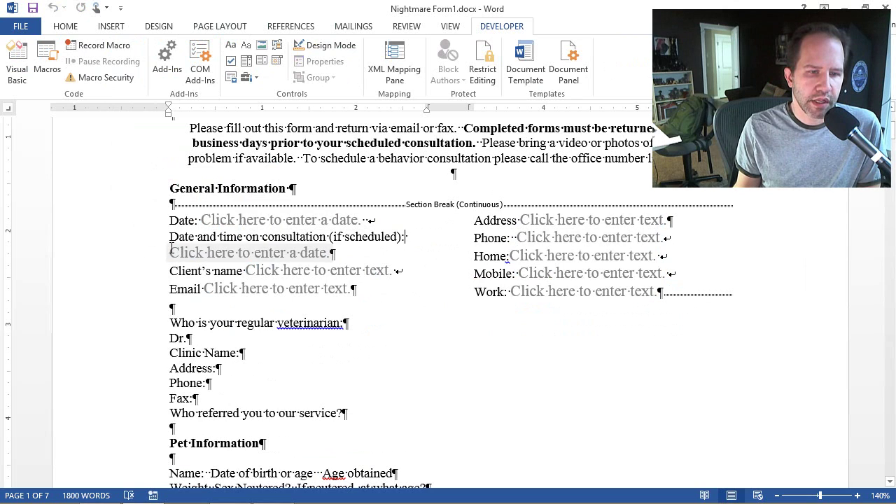
left_click_drag(137, 239, 410, 240)
left_click(409, 240)
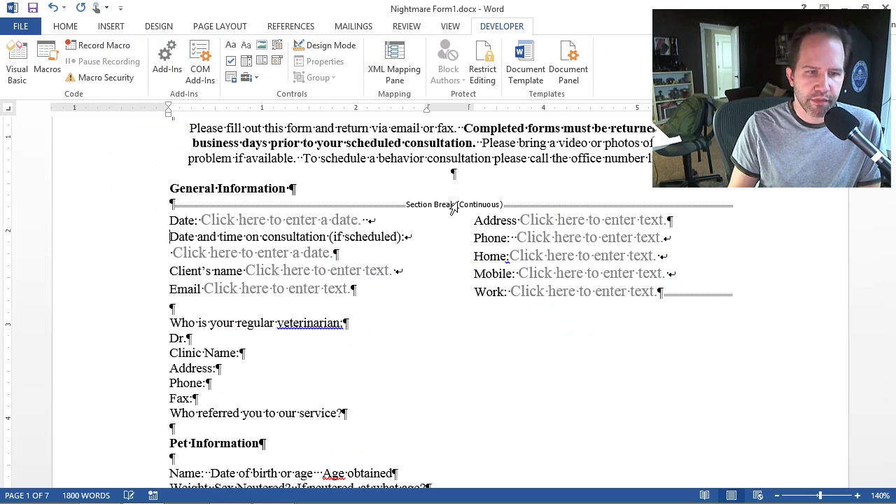
key("Delete")
key("Return")
key("BackSpace")
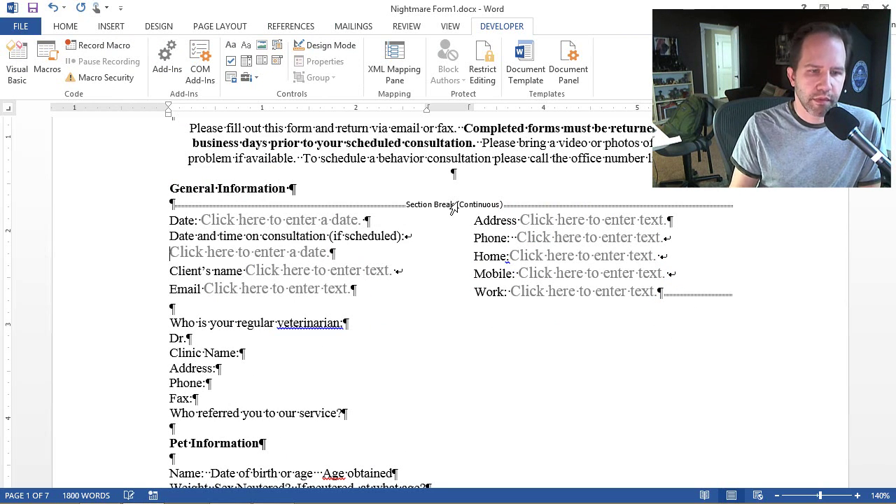
key("Delete")
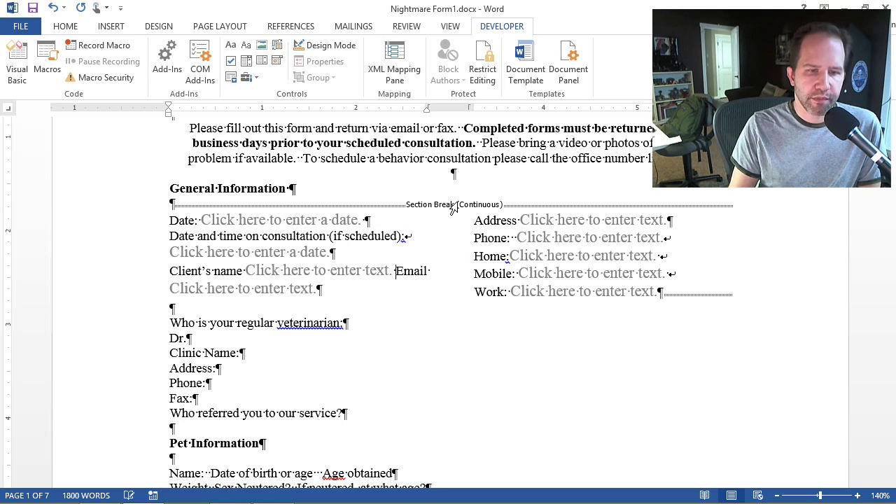
key("Return")
Replace the line breaks after the Phone, Home and Mobile fields with paragraph breaks
left_click(670, 236)
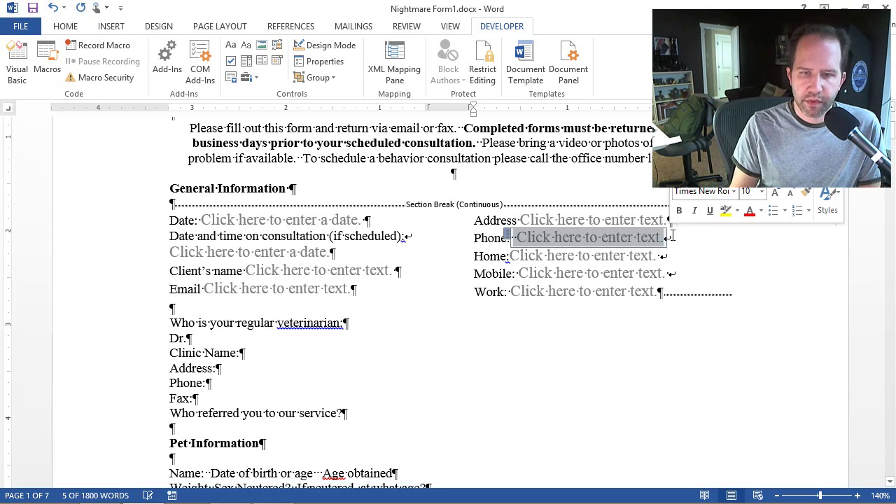
left_click(671, 237)
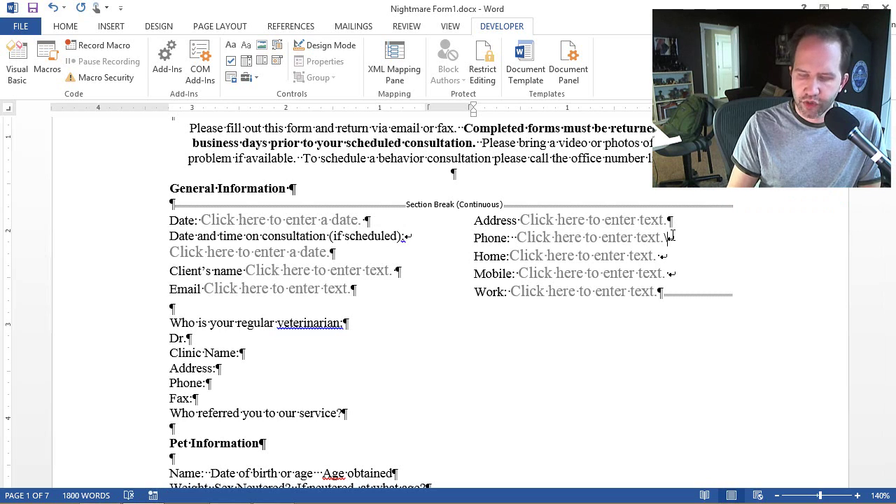
key("Delete")
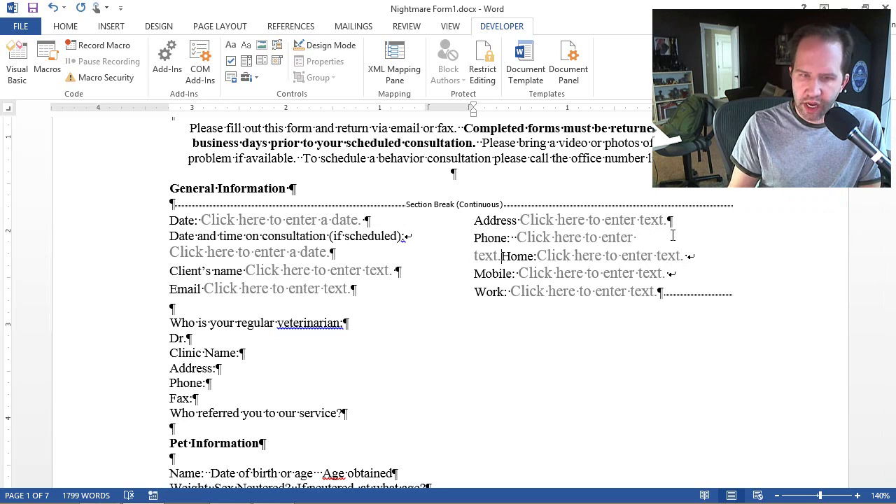
key("Return")
key("Delete")
key("Return")
key("Down")
key("Delete")
key("Return")
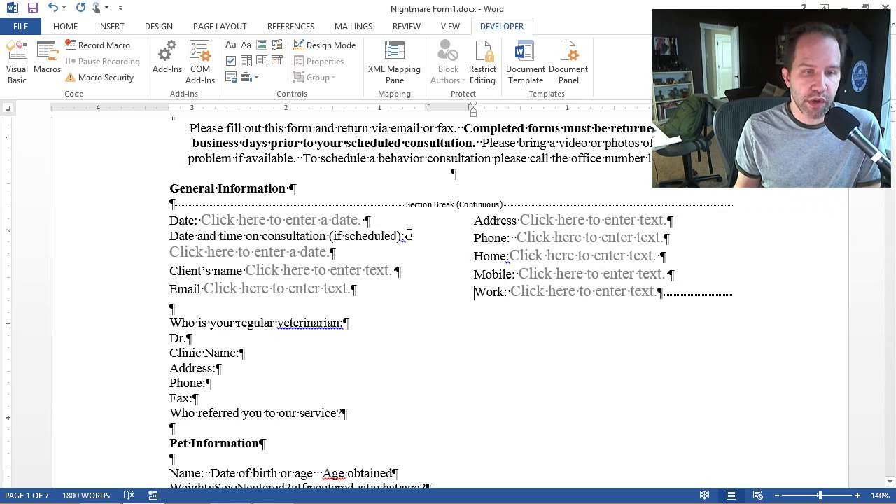
left_click_drag(148, 241, 148, 253)
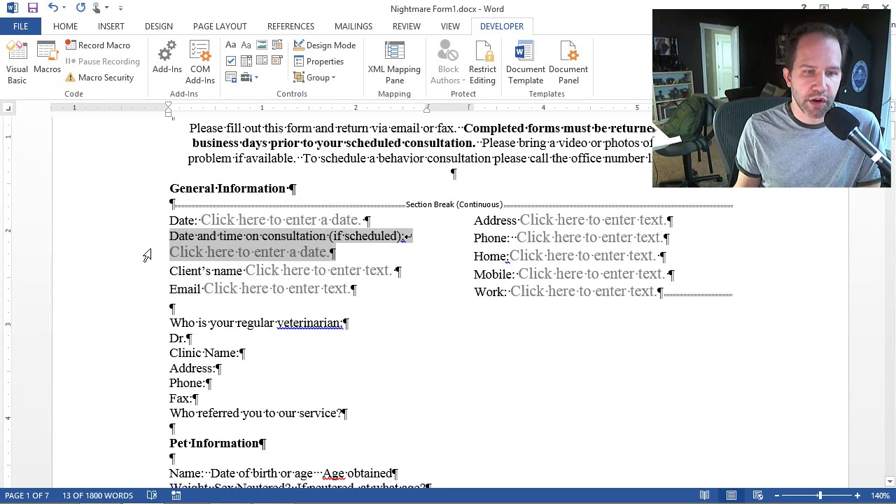
Add a check box after (Y/N) on the crate question
left_click(149, 251)
left_click(149, 270)
left_click(148, 308)
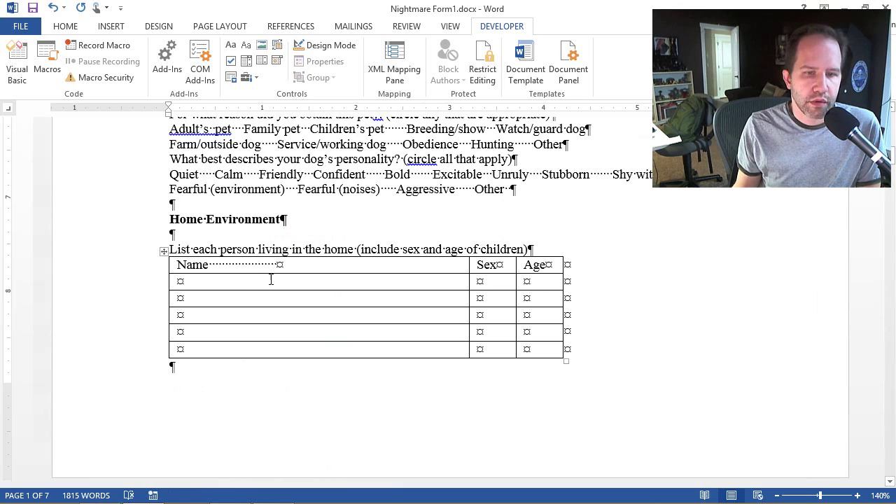
scroll(393, 272, "down", 12)
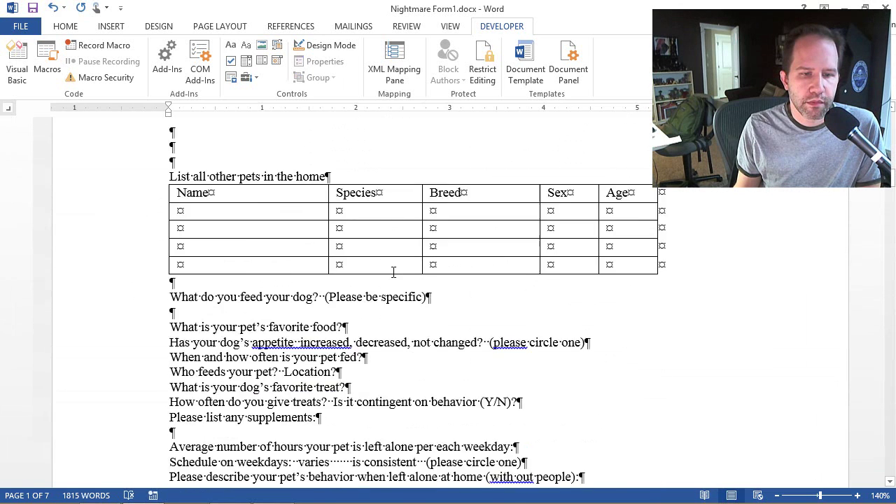
scroll(393, 273, "down", 3)
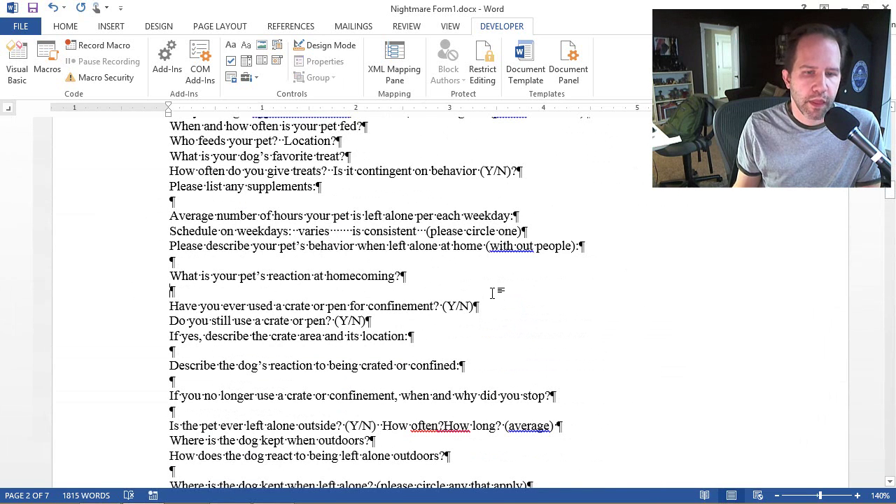
left_click(506, 312)
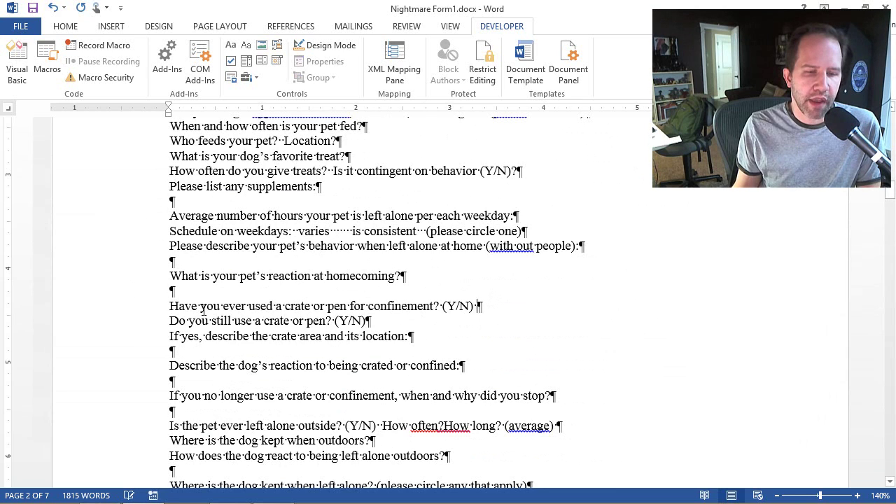
left_click(230, 61)
Insert a drop-down list after the 'still use a crate or pen?' question and open its properties
left_click(386, 326)
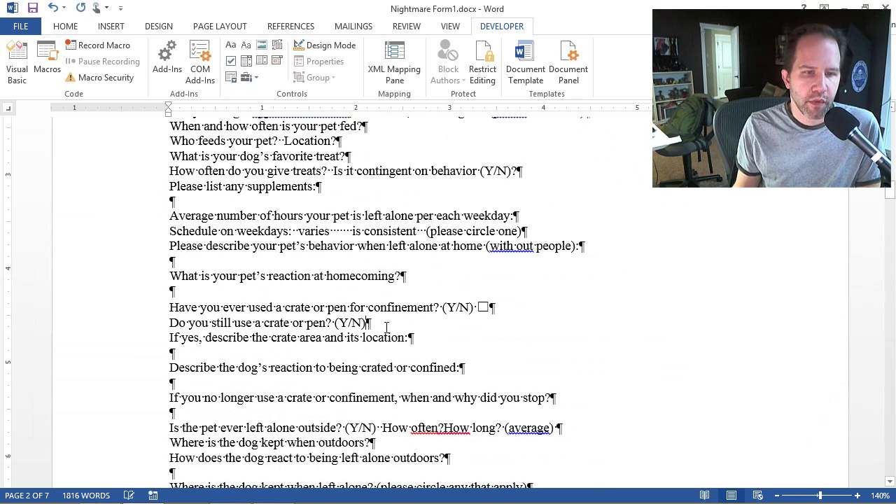
left_click(259, 62)
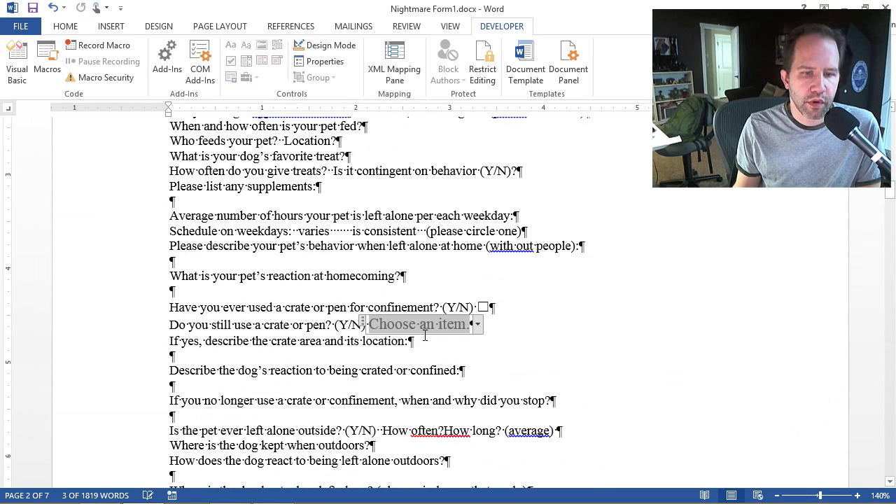
left_click(324, 63)
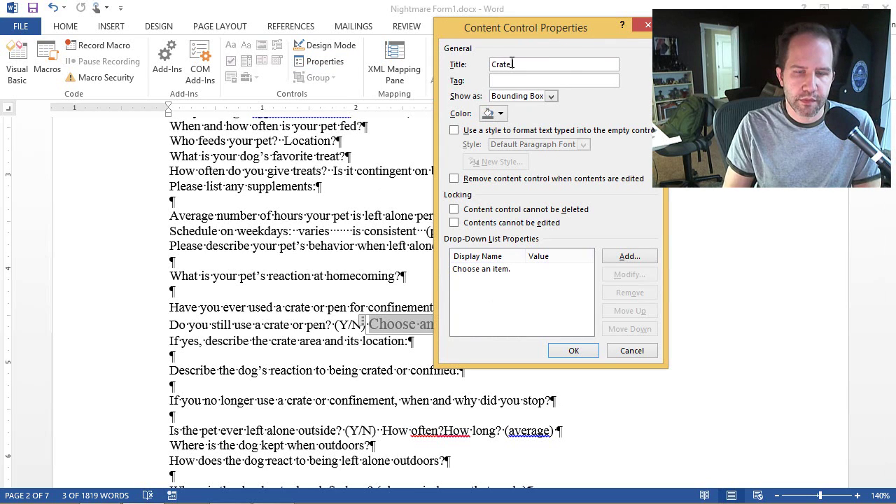
Correct the drop-down's title to CrateOrPen and add Crate and Pen as its choices
key("Delete")
type("OrPen")
left_click(629, 257)
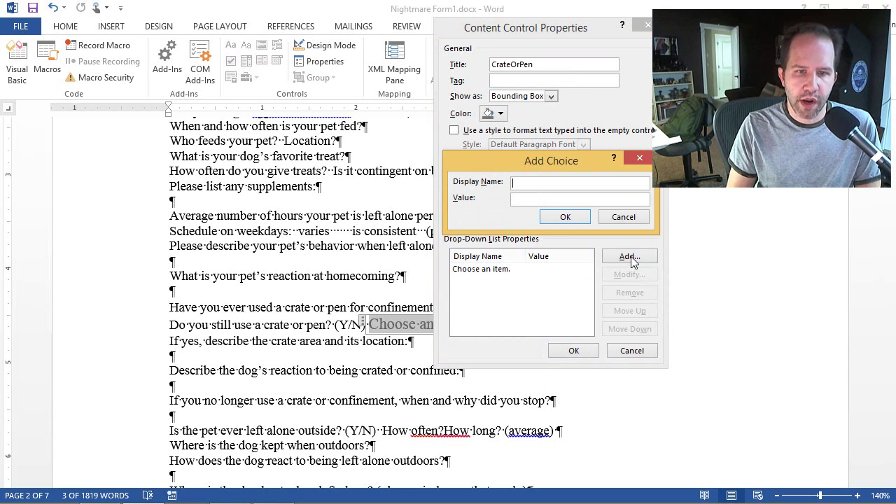
type("Create")
key("BackSpace")
key("BackSpace")
key("BackSpace")
key("BackSpace")
type("ate")
key("Return")
left_click(631, 256)
type("Pen")
key("Return")
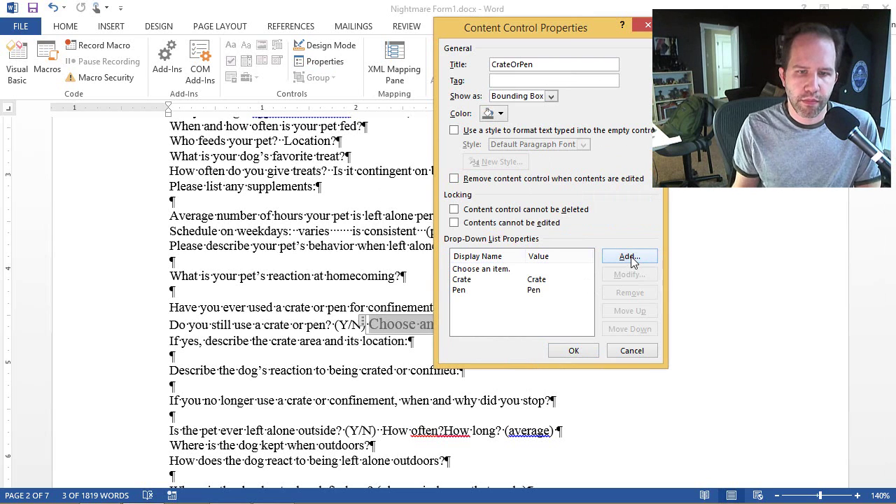
left_click(574, 350)
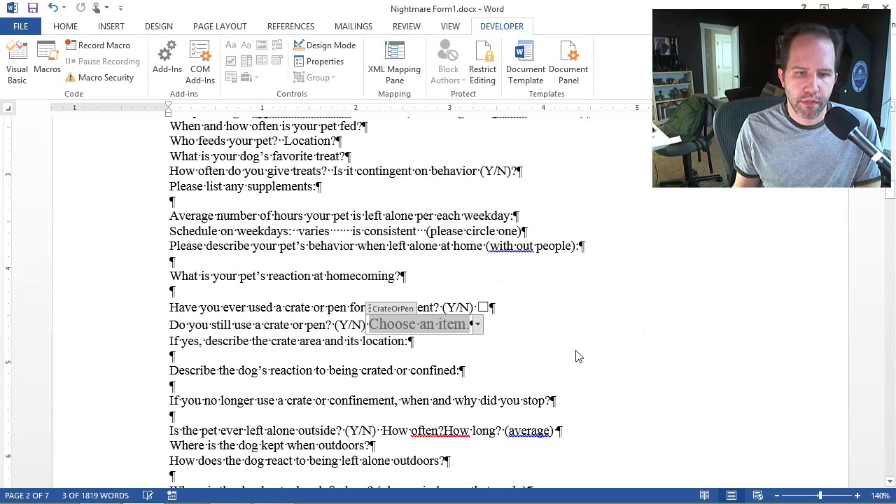
Test the new drop-down by picking Crate, then undo the choice
left_click(477, 324)
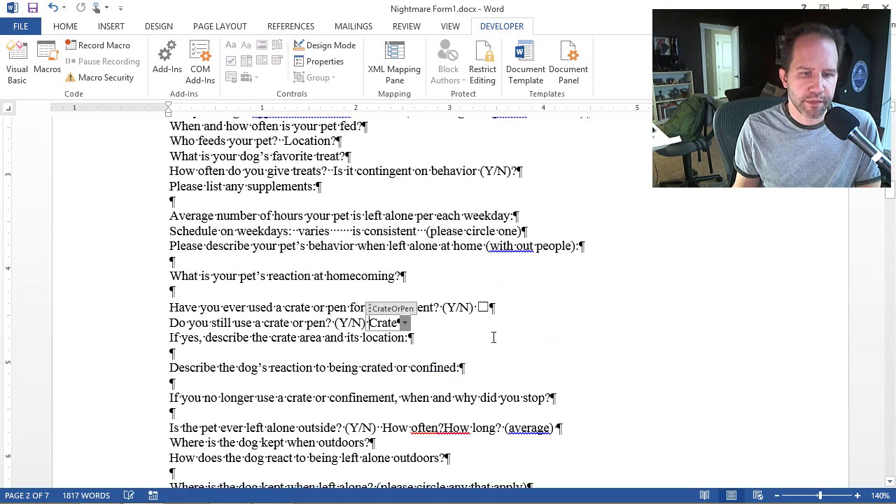
key("ctrl+z")
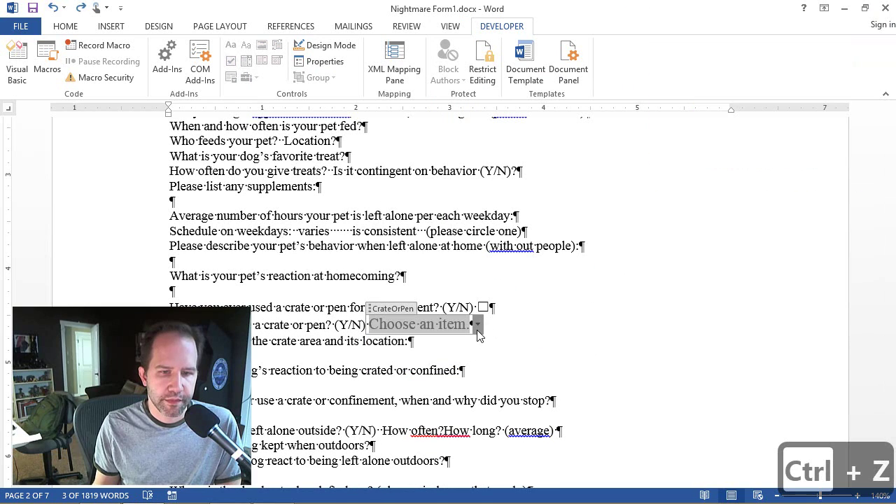
left_click(477, 327)
left_click(500, 325)
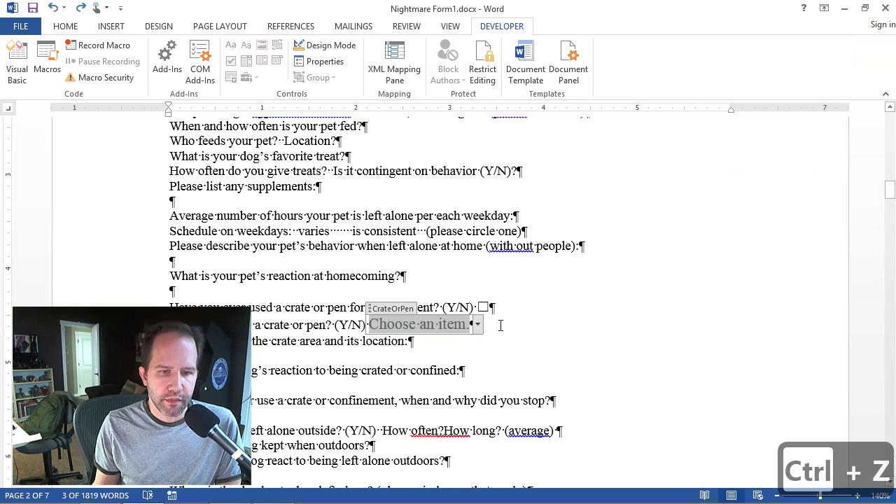
Give the control's entry a new style, Style1, that is bold with a yellow underline
left_click(327, 61)
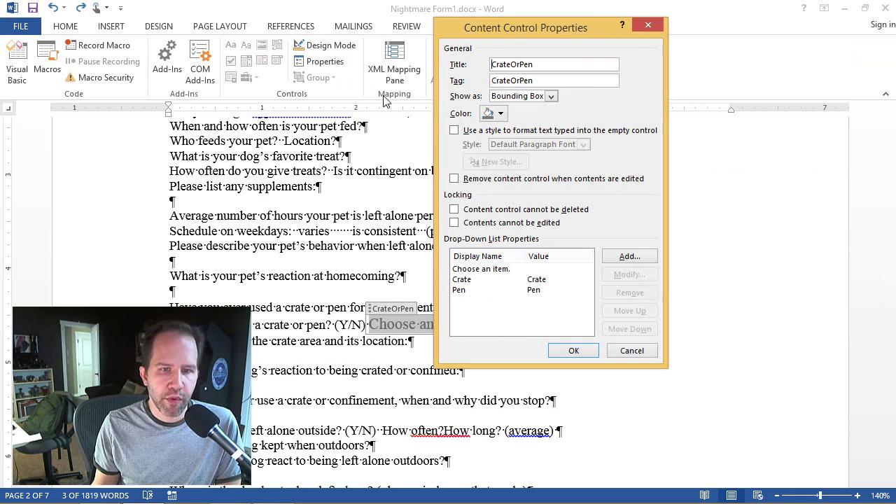
left_click(499, 136)
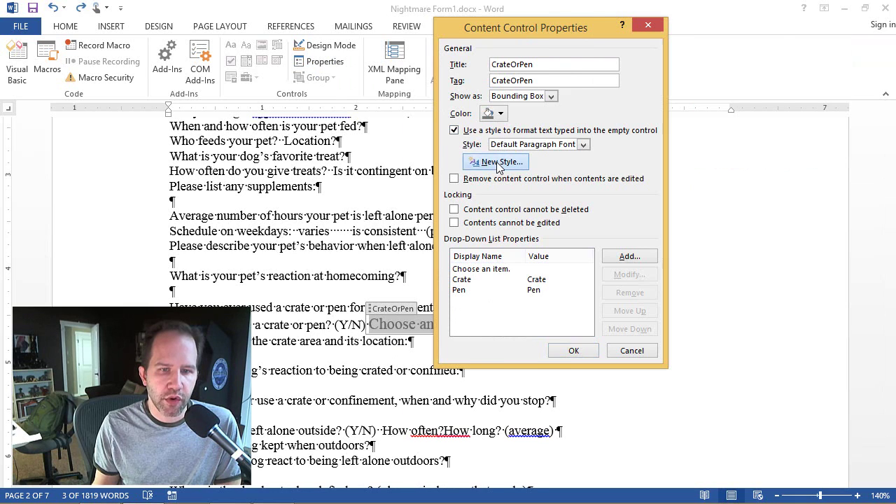
left_click(498, 162)
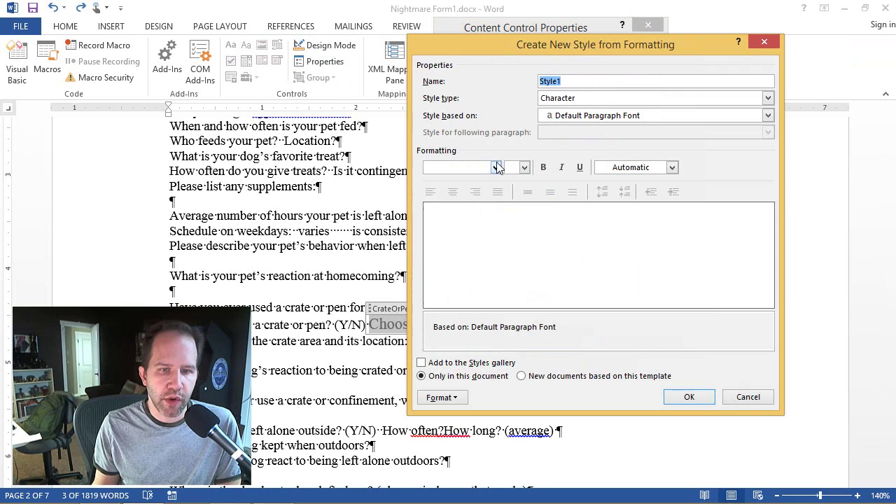
left_click(542, 168)
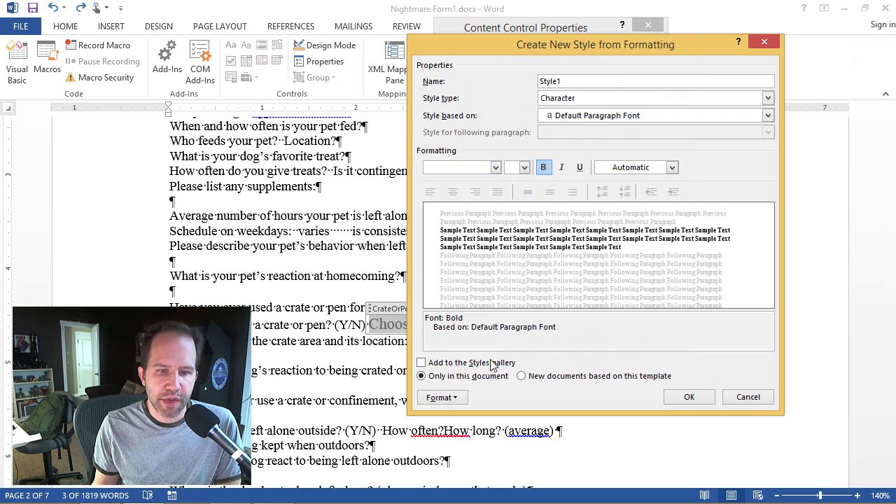
left_click(440, 397)
left_click(407, 255)
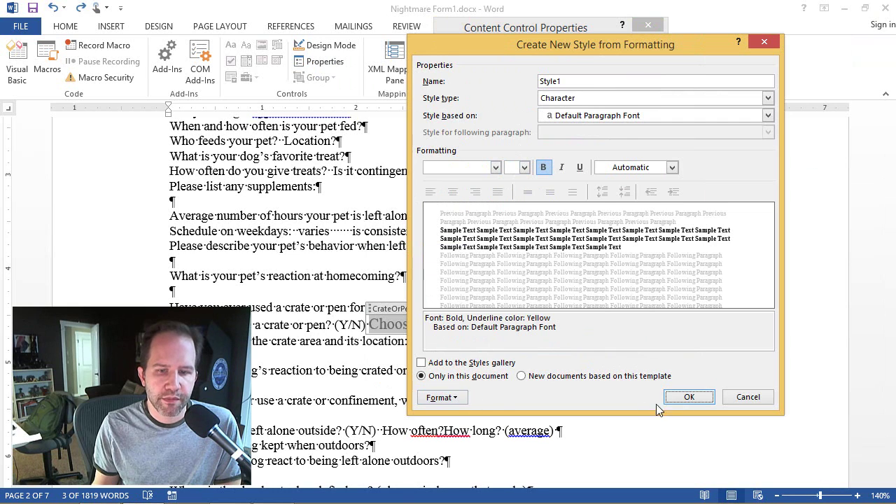
left_click(688, 396)
Save the control settings and choose Crate in the drop-down
left_click(572, 351)
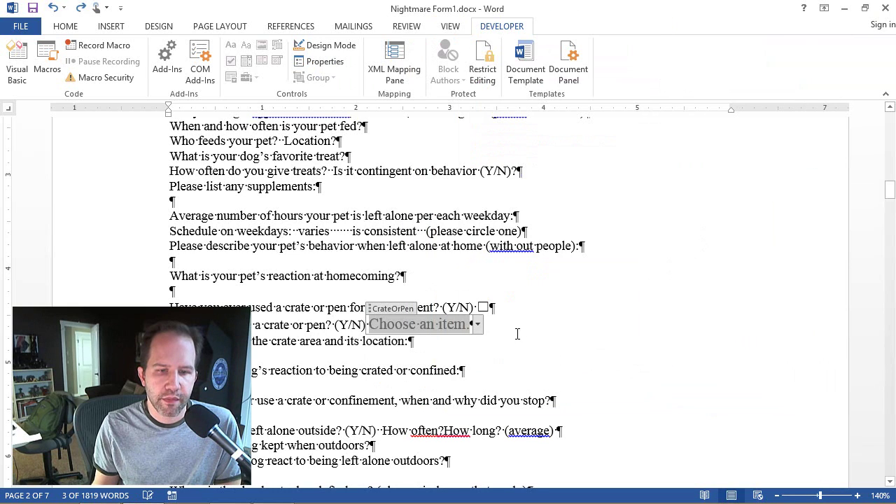
left_click(478, 324)
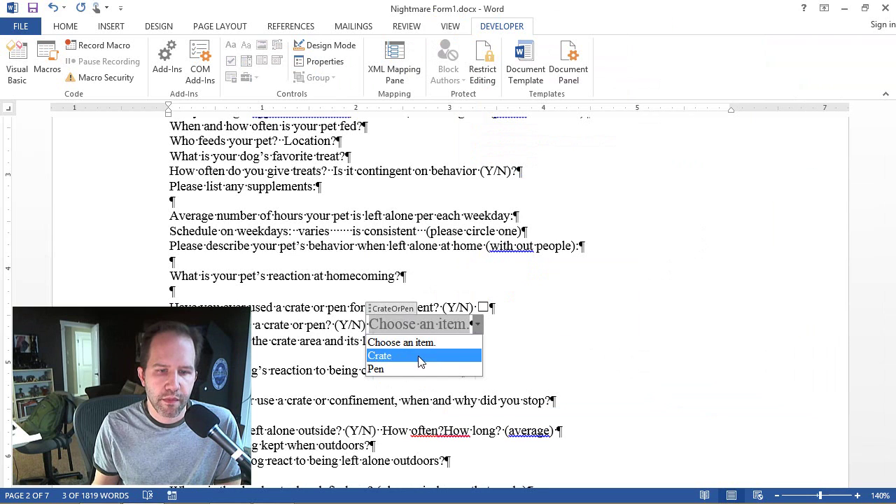
left_click(402, 354)
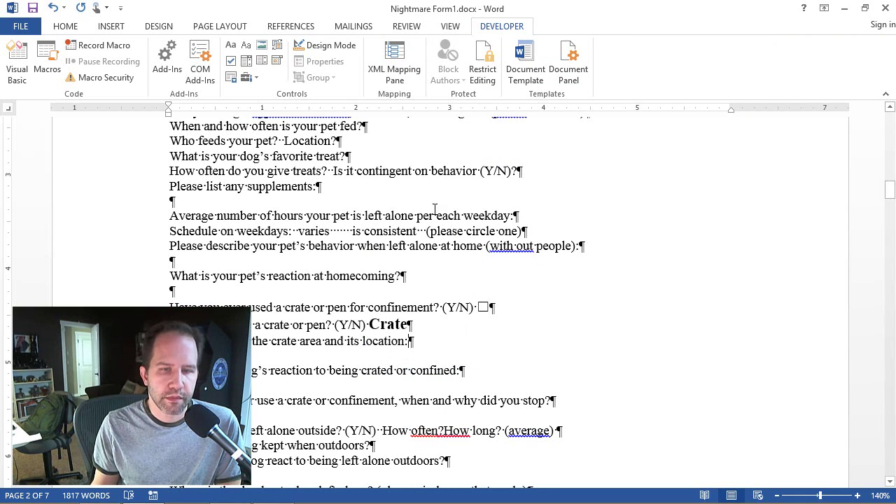
Return to the top of the document and hide formatting marks
key("ctrl+Home")
scroll(400, 278, "down", 3)
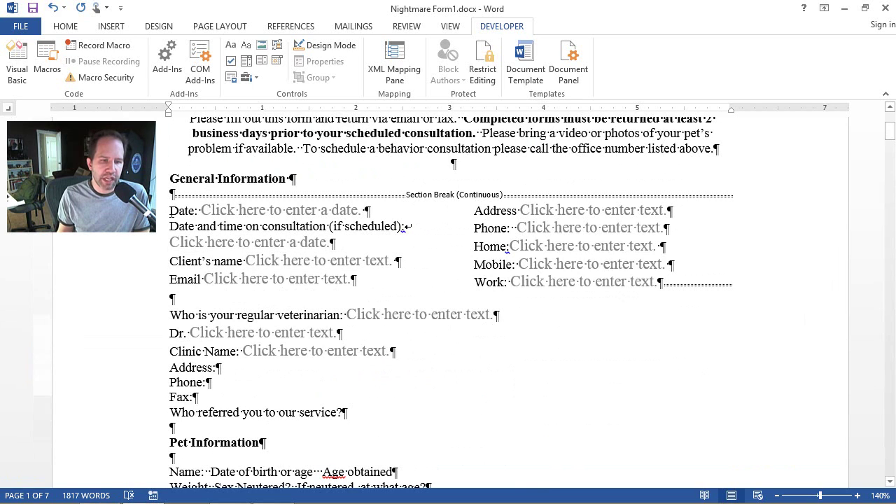
scroll(182, 210, "up", 2)
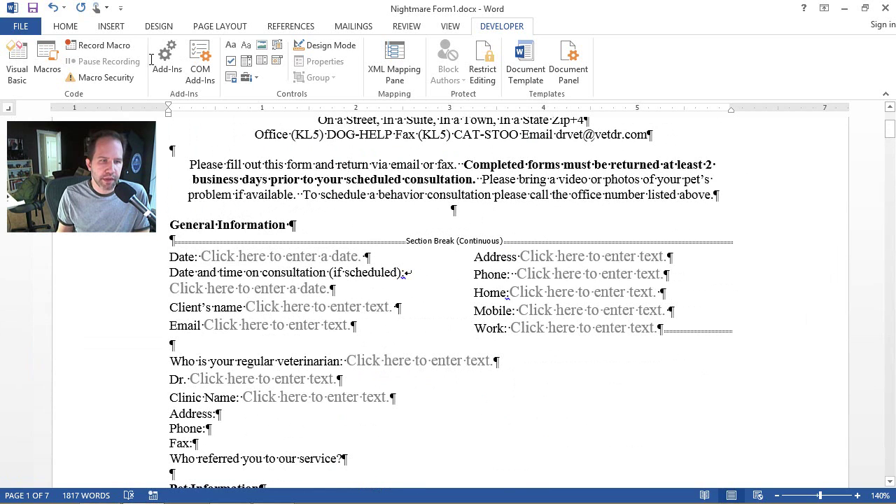
left_click(66, 26)
left_click(439, 52)
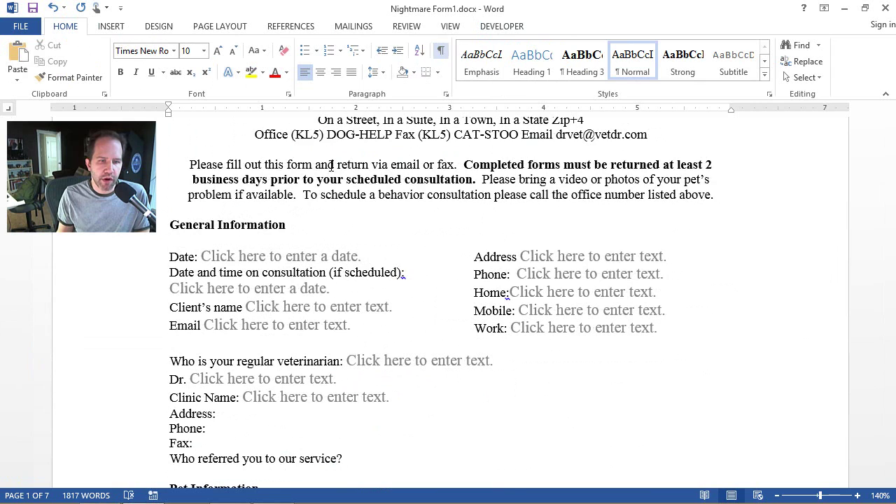
Test typing in the intro paragraph and Date field, then undo the test text
left_click(325, 165)
type("asdasd aasd sa")
left_click(393, 190)
type("asdasd")
left_click(289, 271)
type("asda")
key("ctrl+z")
key("ctrl+z")
key("ctrl+z")
key("ctrl+z")
key("ctrl+z")
key("ctrl+z")
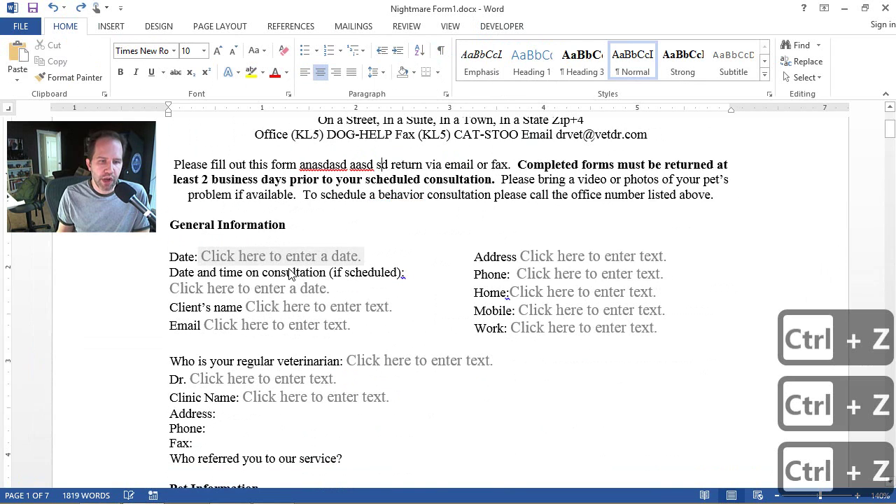
key("ctrl+z")
key("ctrl+z")
key("ctrl+z")
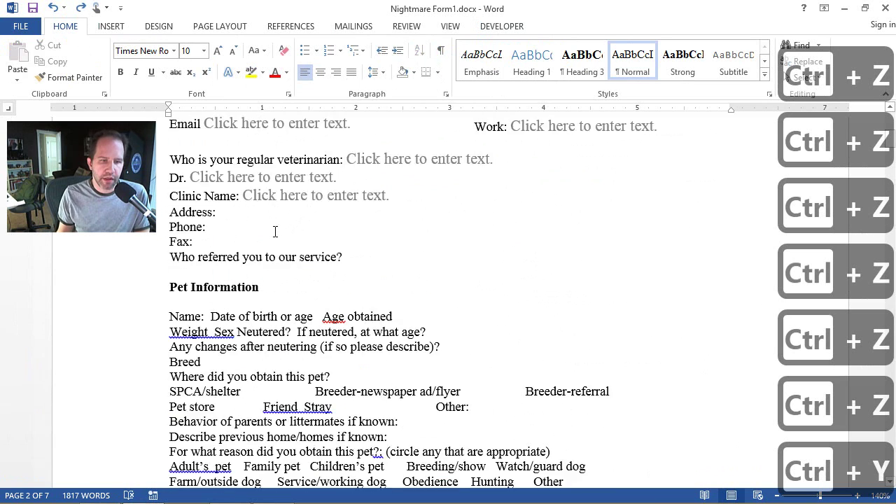
key("ctrl+y")
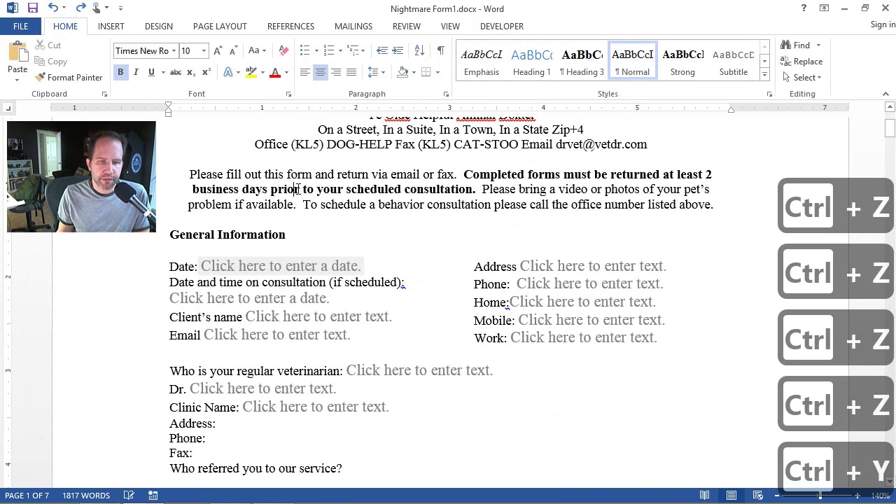
key("ctrl+z")
left_click(501, 27)
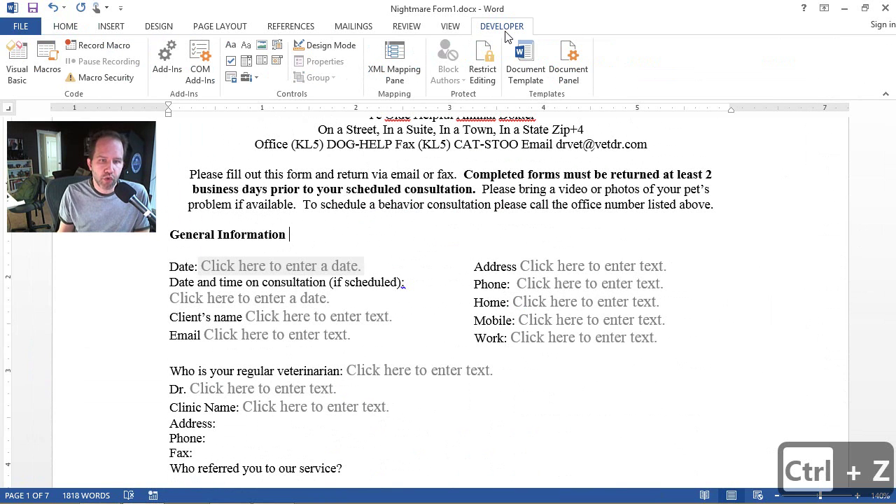
Restrict editing to Filling in forms and start enforcing the protection
left_click(476, 72)
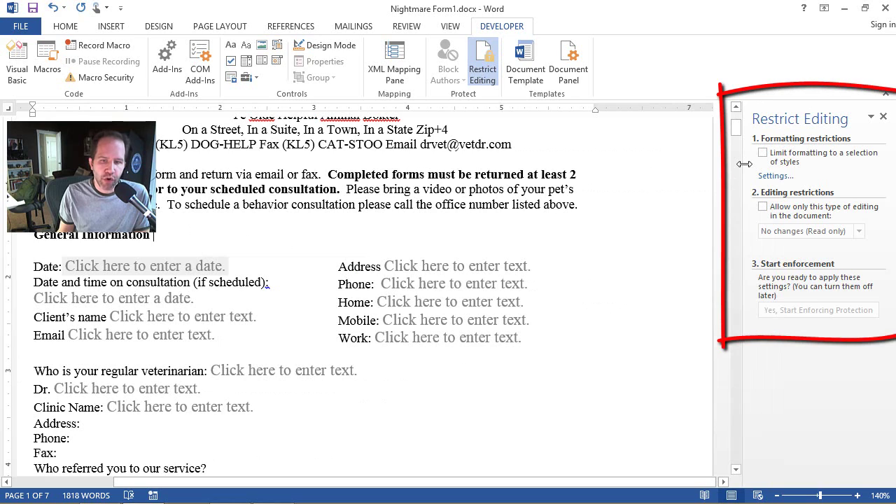
left_click(763, 207)
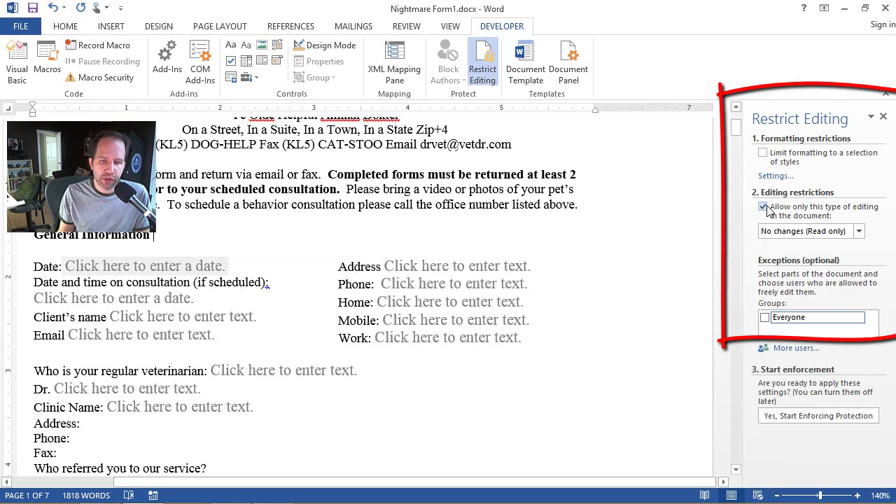
left_click(789, 231)
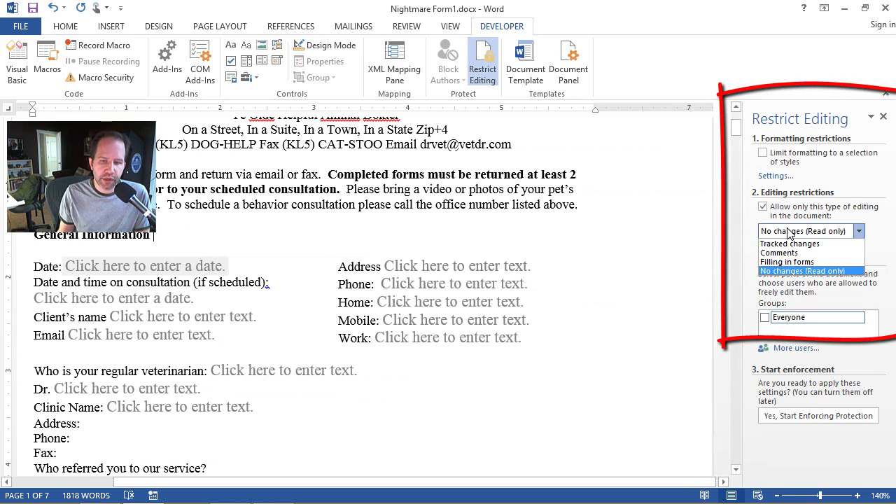
left_click(789, 262)
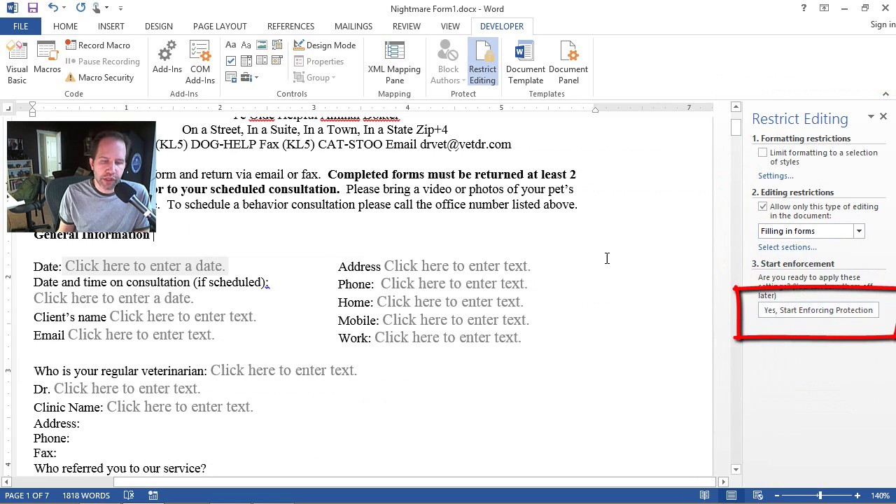
left_click(785, 247)
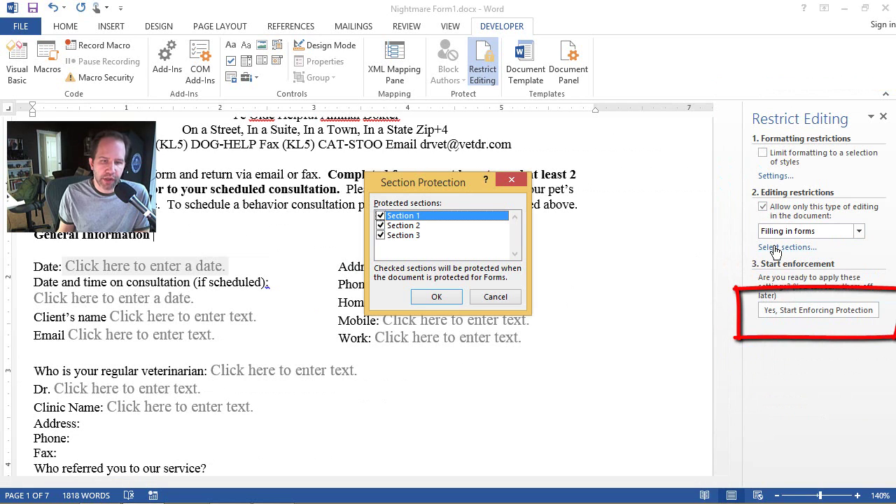
left_click(494, 296)
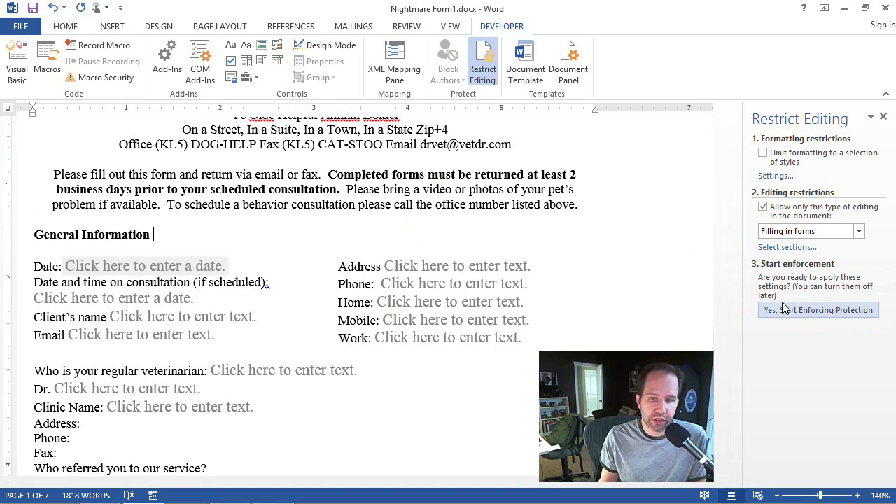
left_click(809, 315)
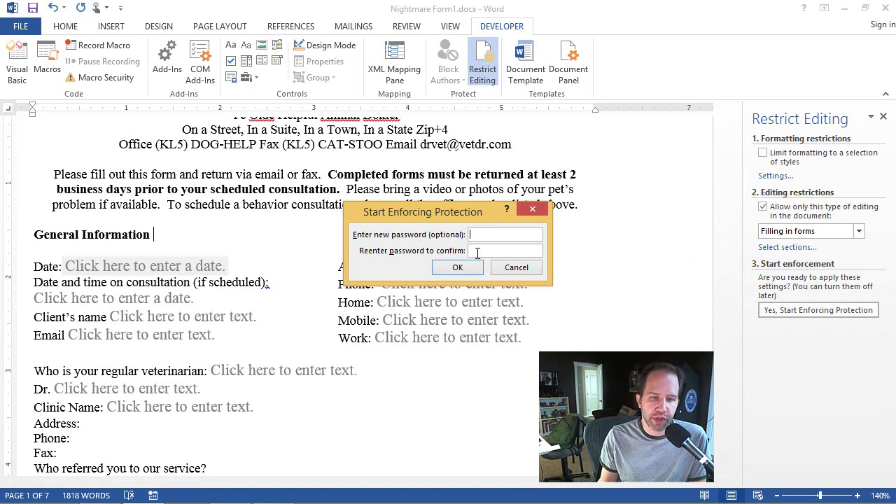
left_click(456, 268)
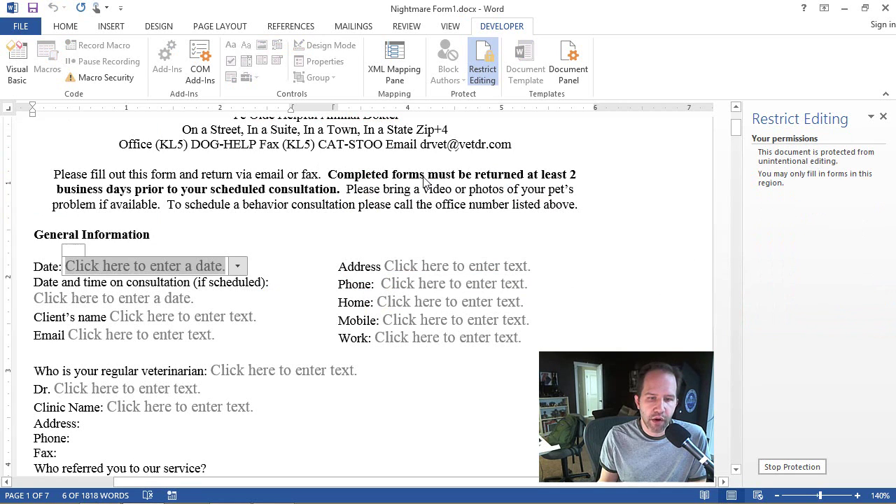
Try out the protected form's fill-in fields, including the Date field's date picker
left_click(446, 266)
left_click(140, 407)
key("Tab")
key("Tab")
key("shift+Tab")
scroll(278, 331, "up", 10)
scroll(279, 331, "up", 15)
left_click(882, 116)
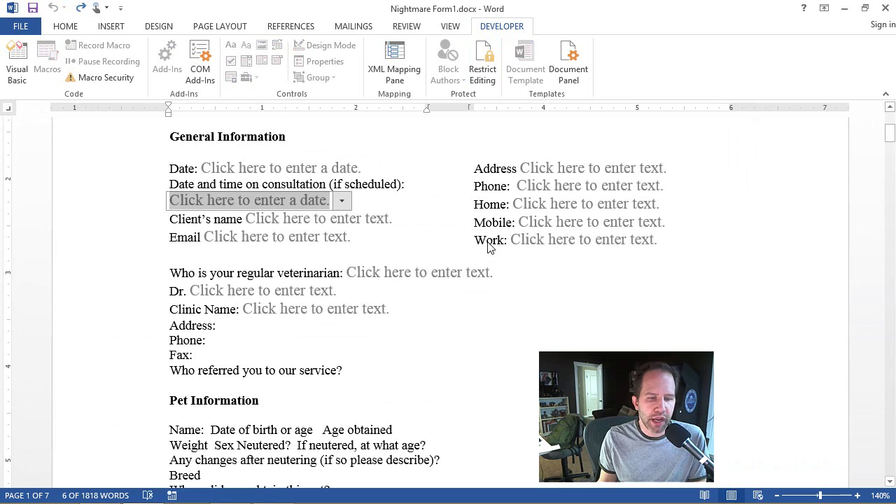
left_click(360, 168)
left_click(376, 168)
key("Escape")
Restore the undone date and address entries, then stop protection and remove the editing restriction
key("ctrl+y")
key("ctrl+y")
key("ctrl+y")
key("ctrl+y")
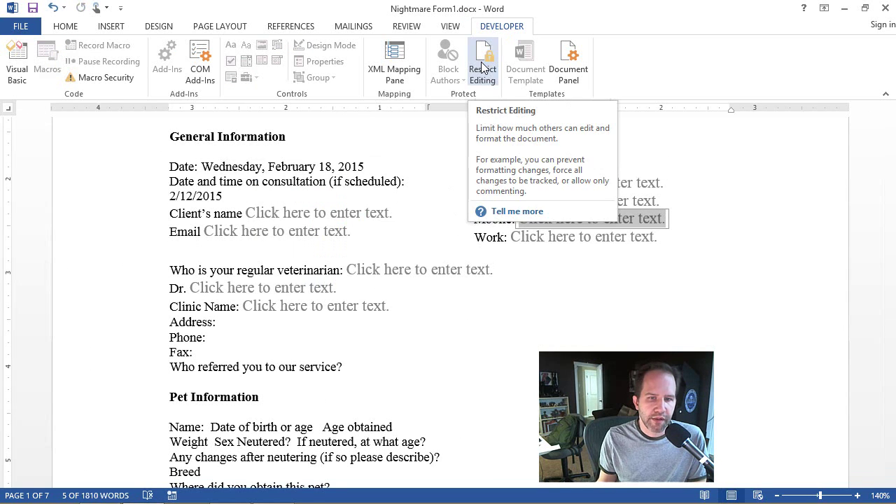
left_click(481, 68)
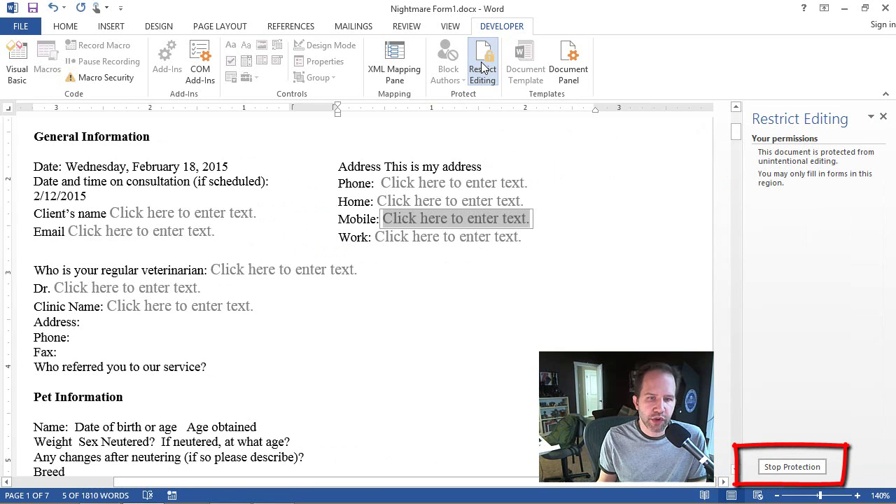
left_click(792, 466)
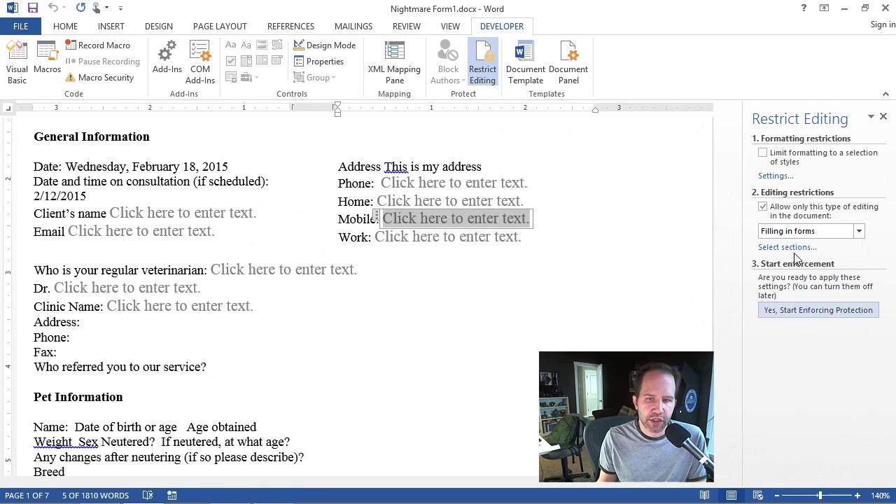
left_click(764, 209)
left_click(670, 212)
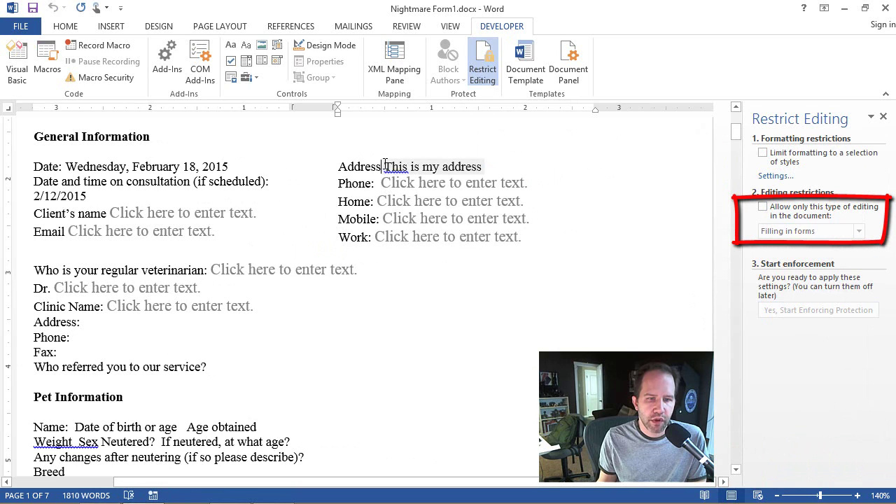
left_click(881, 117)
scroll(592, 142, "up", 5)
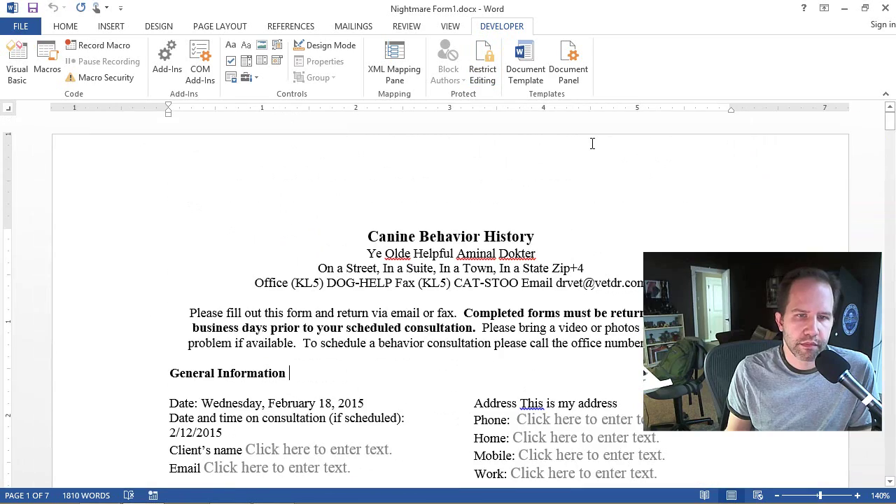
Minimize Form1 and convert Nightmare Form2.doc to the newest Word file format
left_click(844, 8)
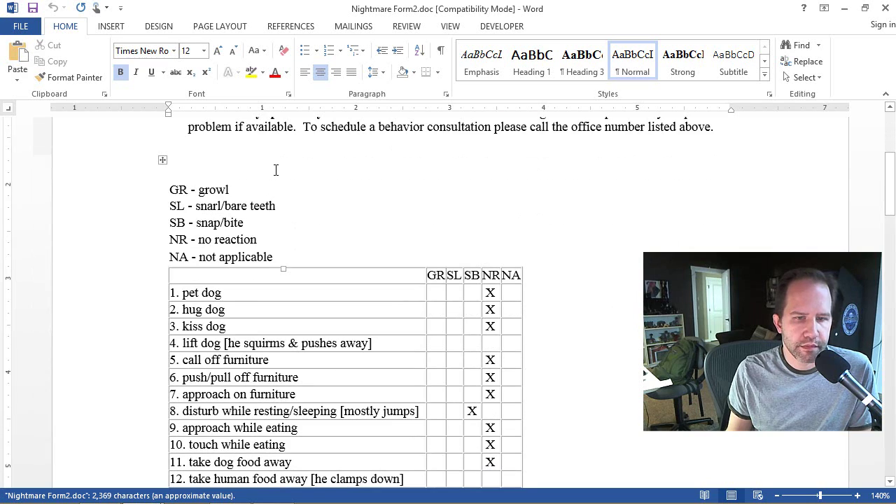
scroll(274, 170, "down", 7)
scroll(274, 170, "up", 6)
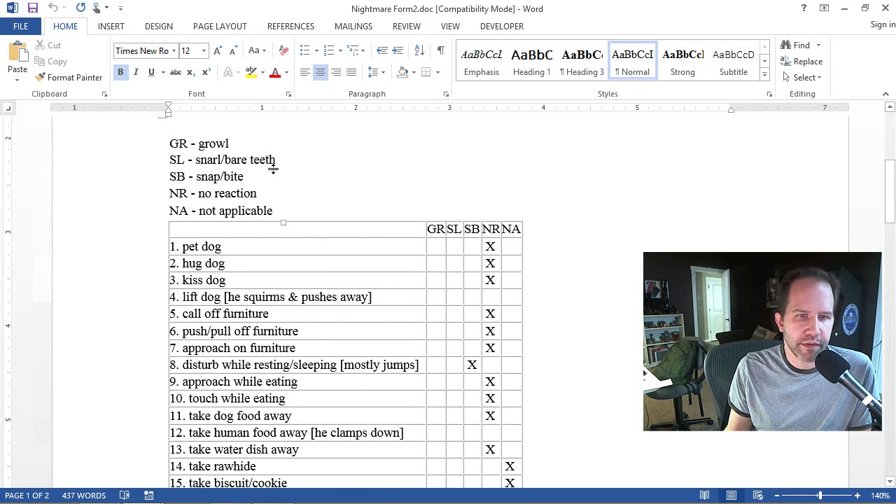
left_click(21, 27)
left_click(147, 154)
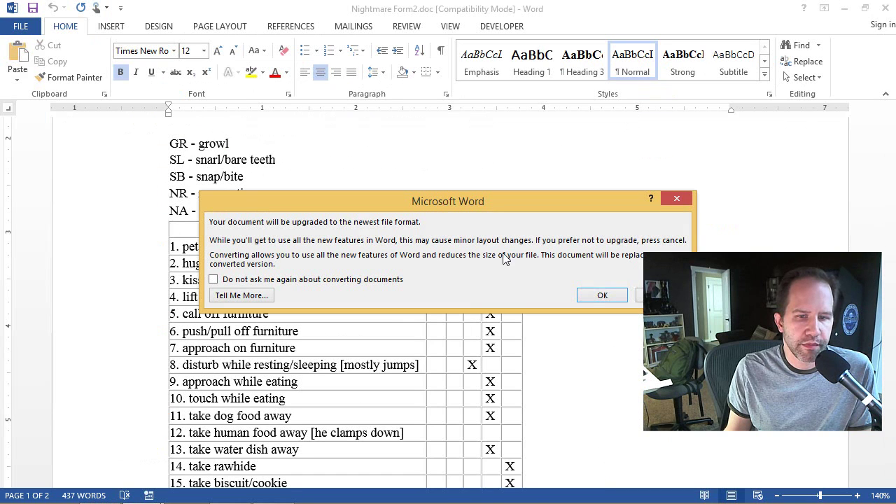
left_click(599, 296)
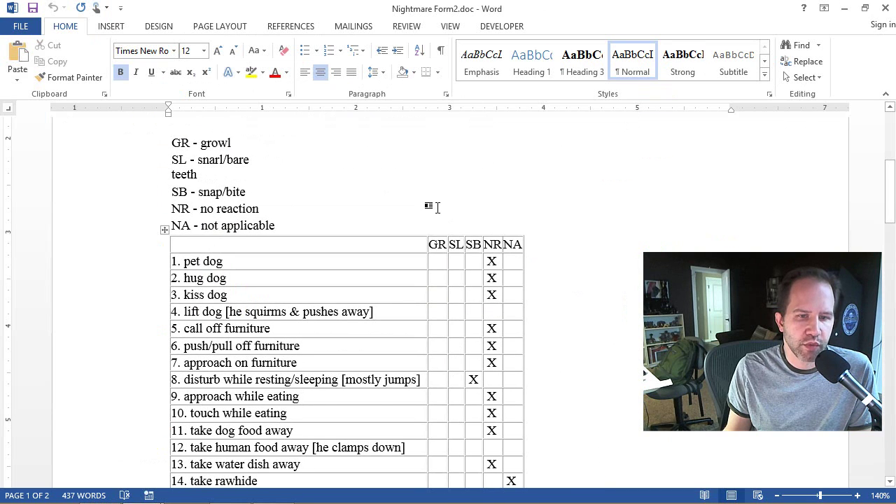
scroll(437, 205, "up", 3)
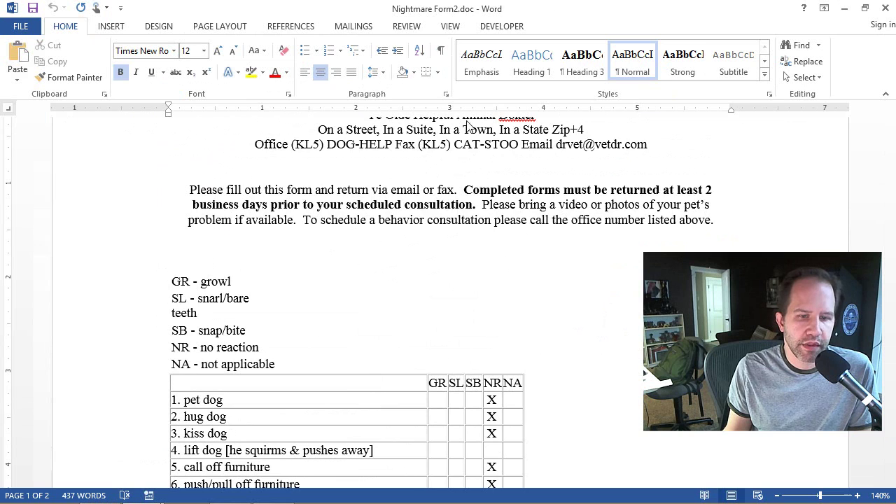
scroll(469, 126, "down", 4)
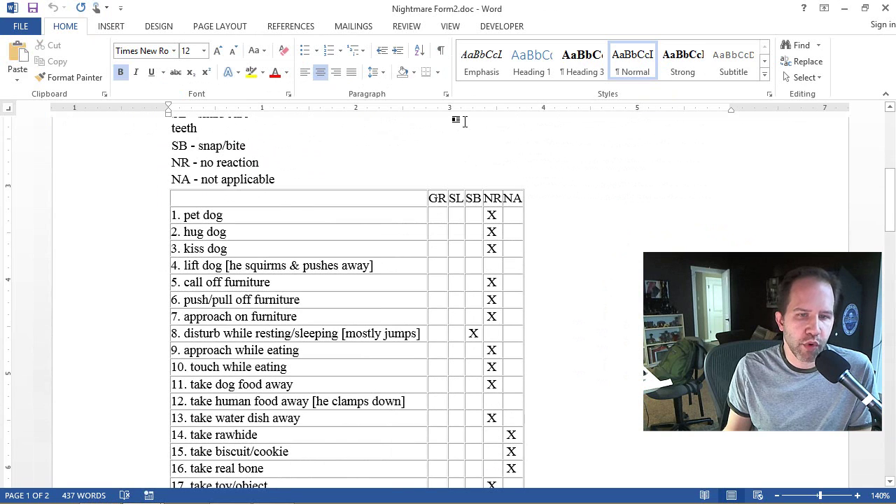
Toggle formatting marks on and off with the cursor placed after pet dog
left_click(440, 52)
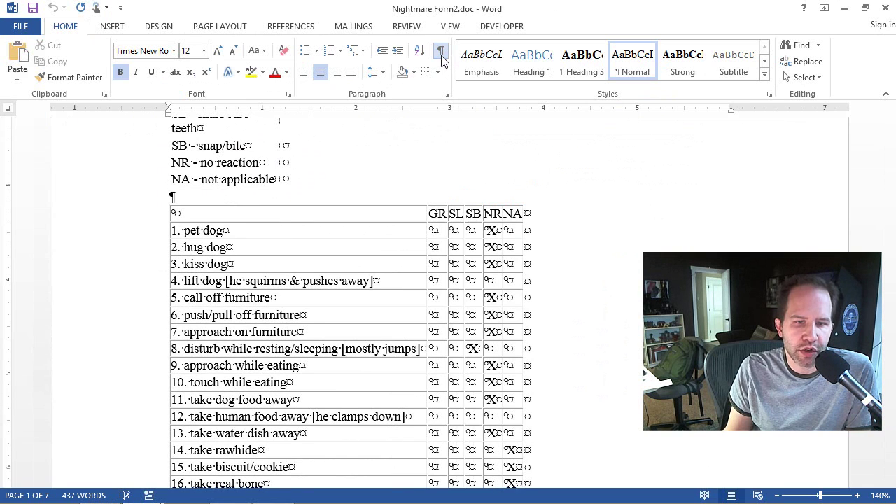
left_click(229, 230)
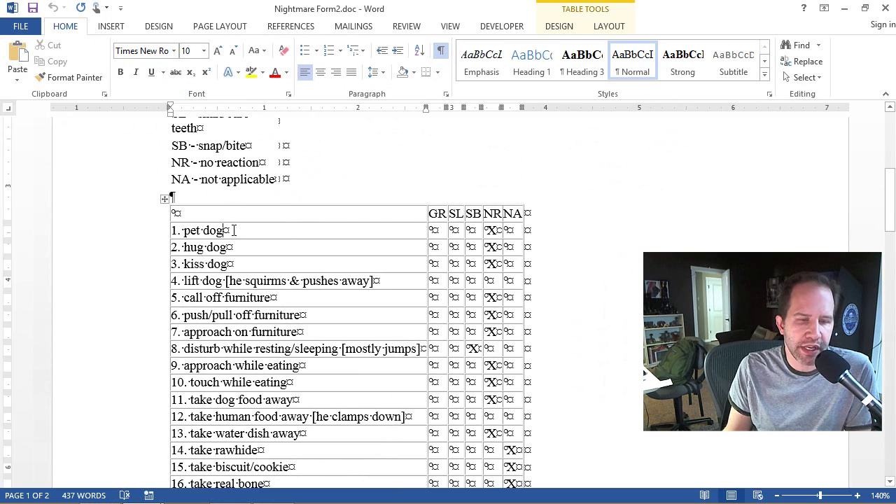
left_click(441, 51)
left_click(441, 51)
left_click(441, 52)
left_click(441, 52)
left_click(441, 51)
Switch on Design Mode and show formatting marks in the table again
left_click(505, 31)
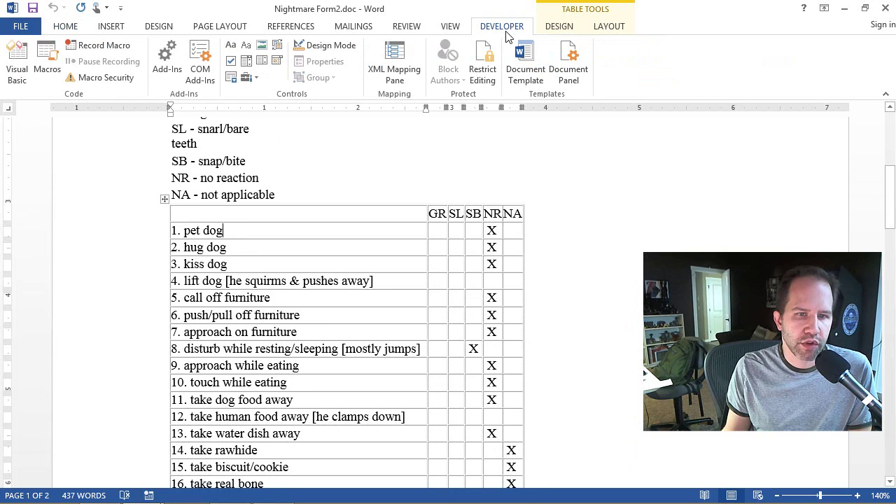
left_click(347, 47)
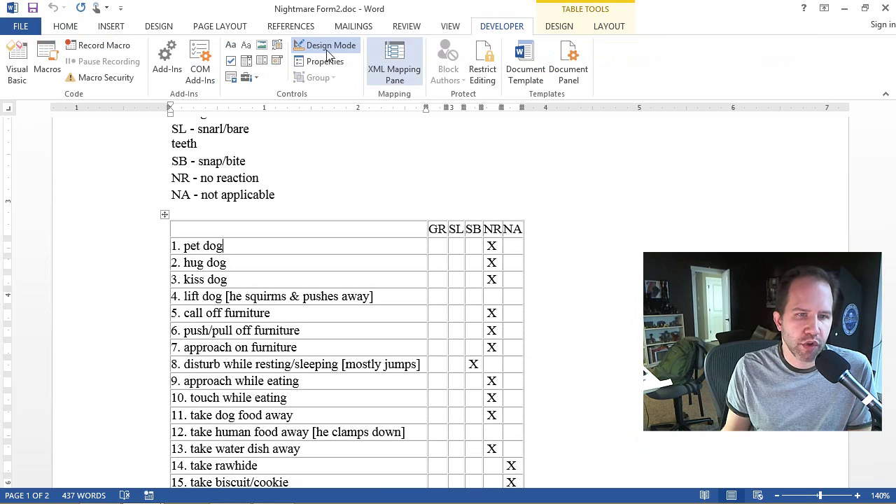
left_click(70, 28)
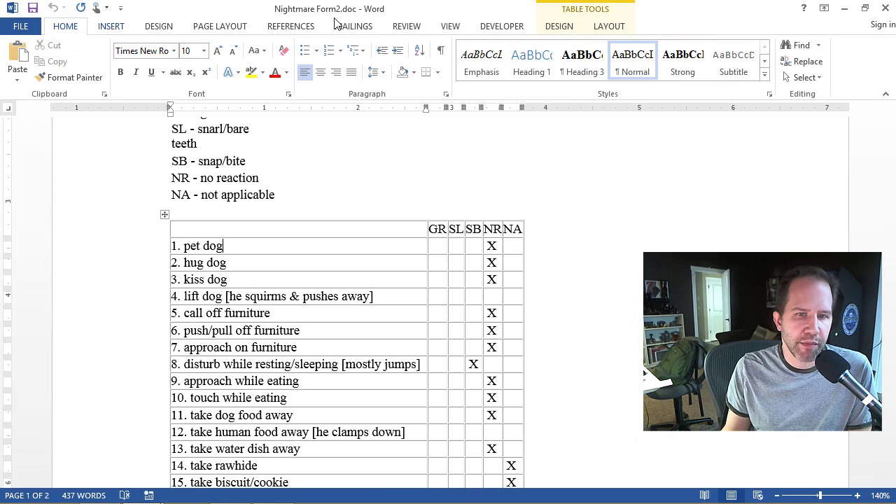
left_click(439, 54)
scroll(441, 241, "up", 2)
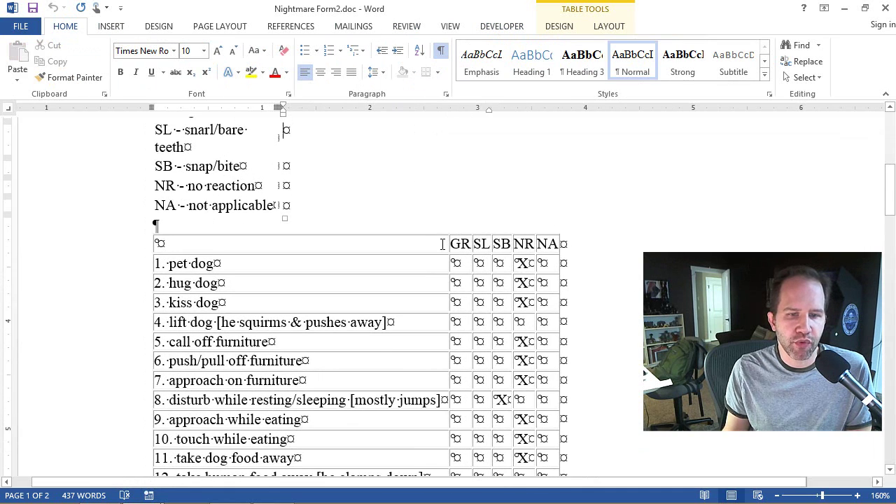
Insert check box controls in the GR cells for pet dog, hug dog and kiss dog
left_click(455, 264)
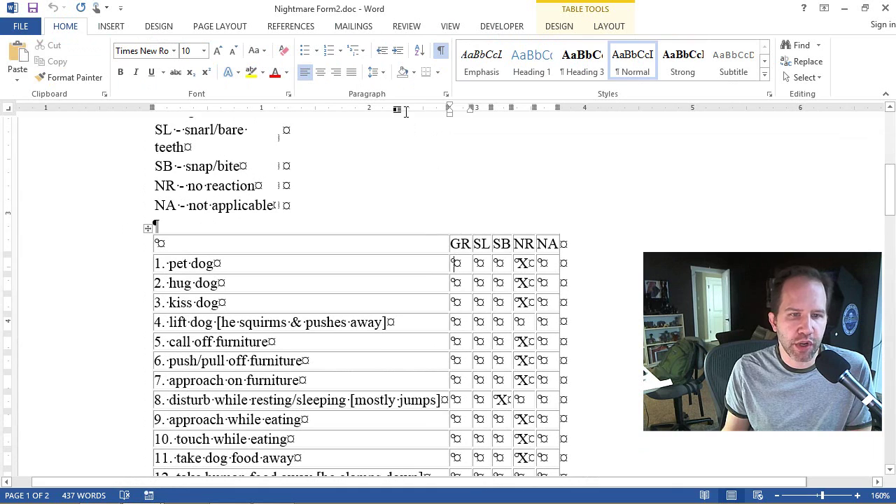
left_click(502, 28)
left_click(230, 62)
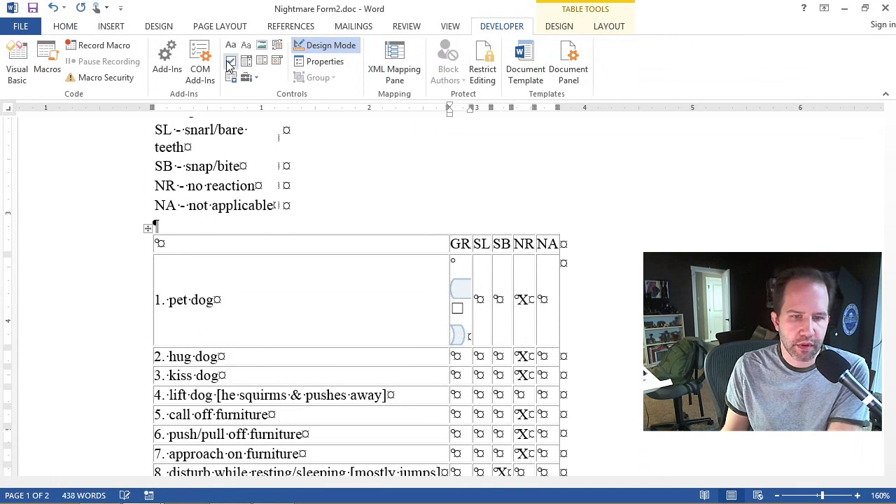
left_click(230, 63)
left_click(230, 63)
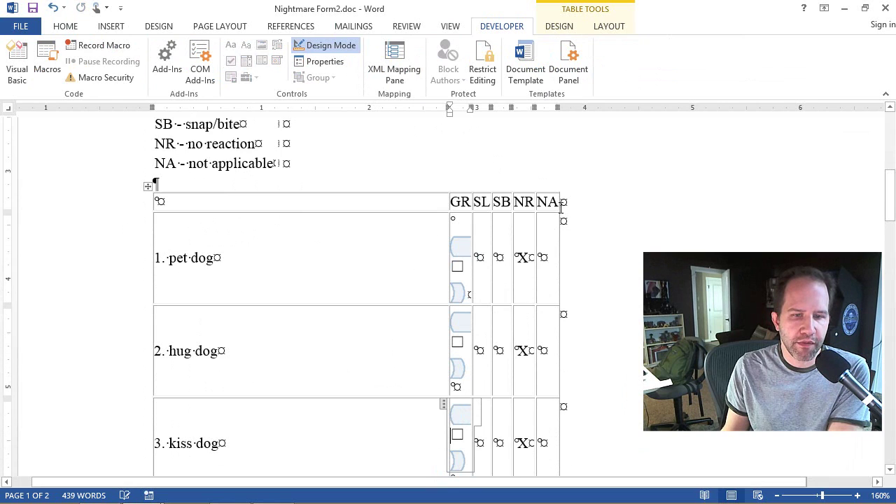
Add check boxes to pet dog's SL, SB, NR and NA cells
left_click(486, 256)
left_click(230, 61)
left_click(510, 259)
left_click(230, 62)
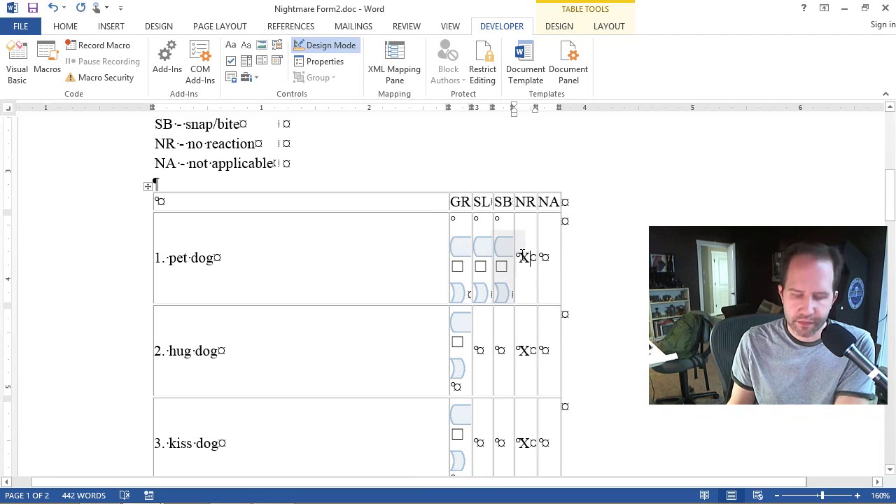
left_click(231, 62)
left_click(547, 257)
left_click(230, 62)
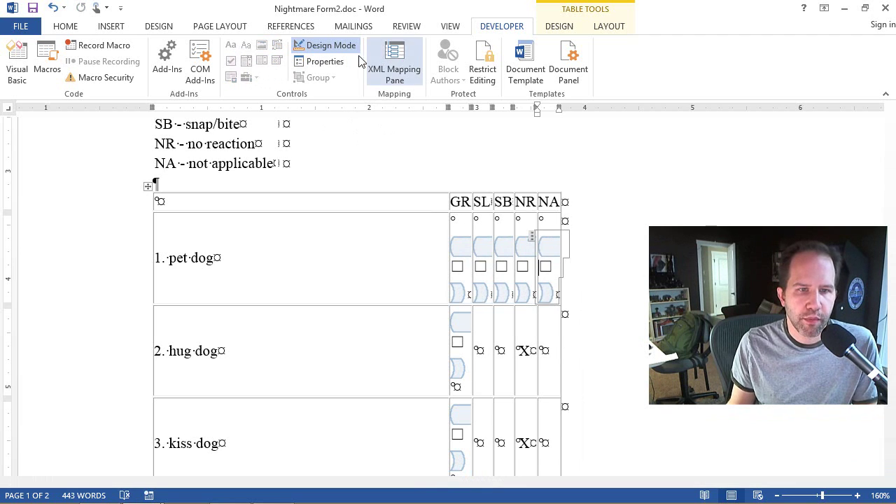
Turn off Design Mode and hide formatting marks
left_click(335, 52)
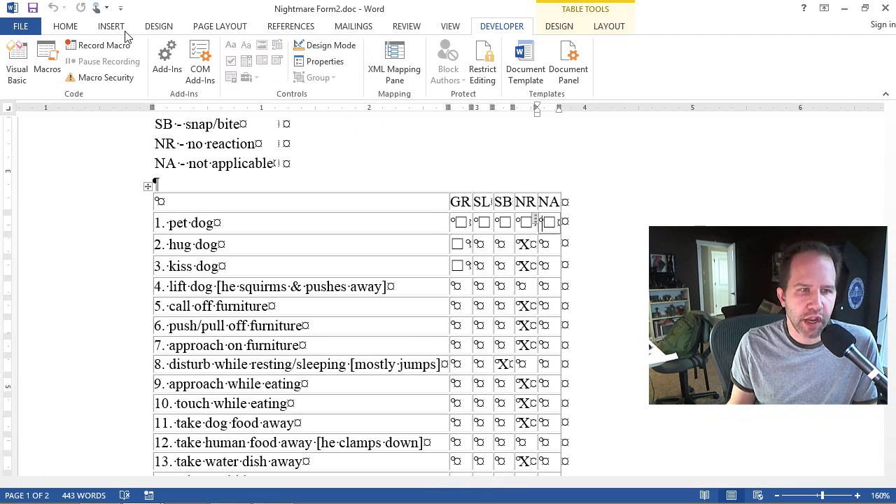
left_click(77, 28)
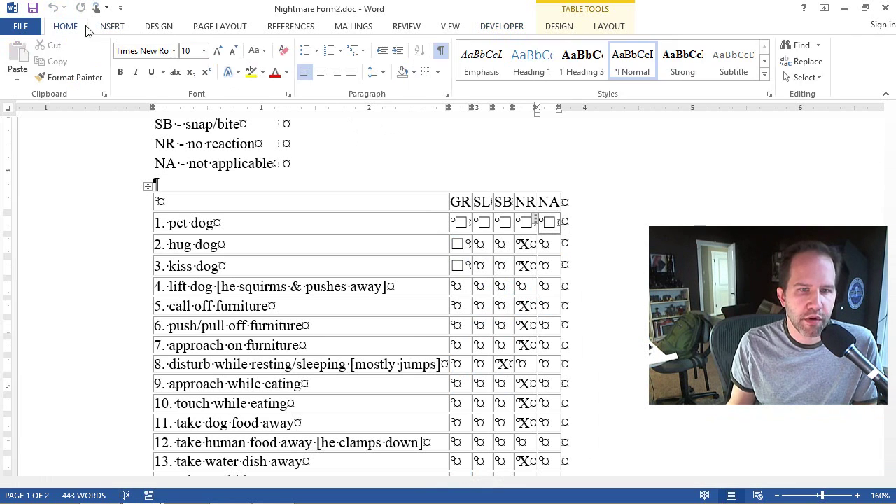
left_click(441, 54)
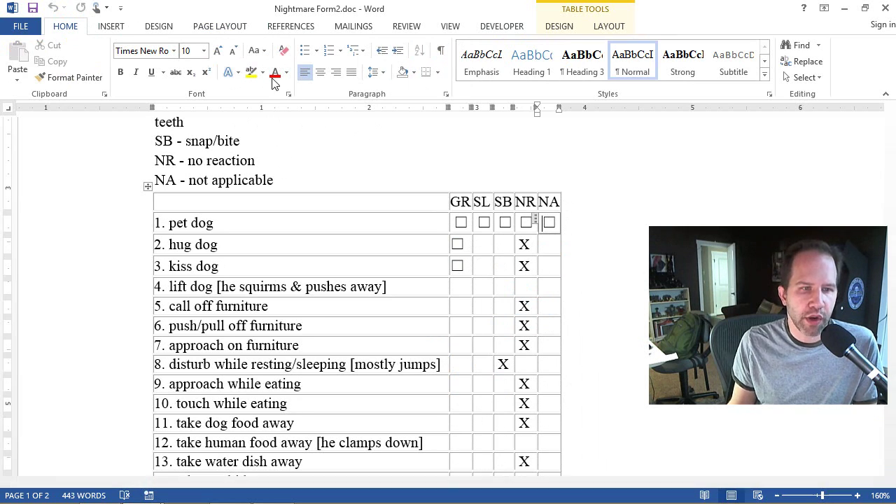
left_click(121, 9)
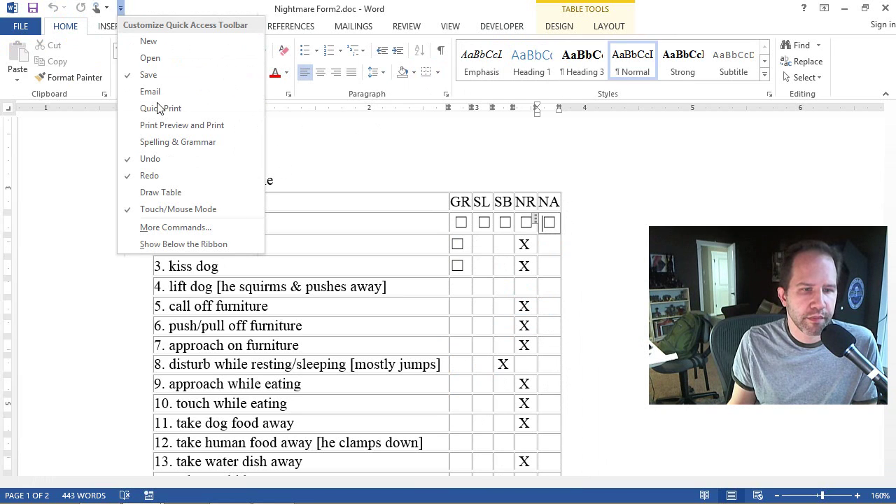
Add the Home tab's Show All command to the Quick Access Toolbar
left_click(186, 227)
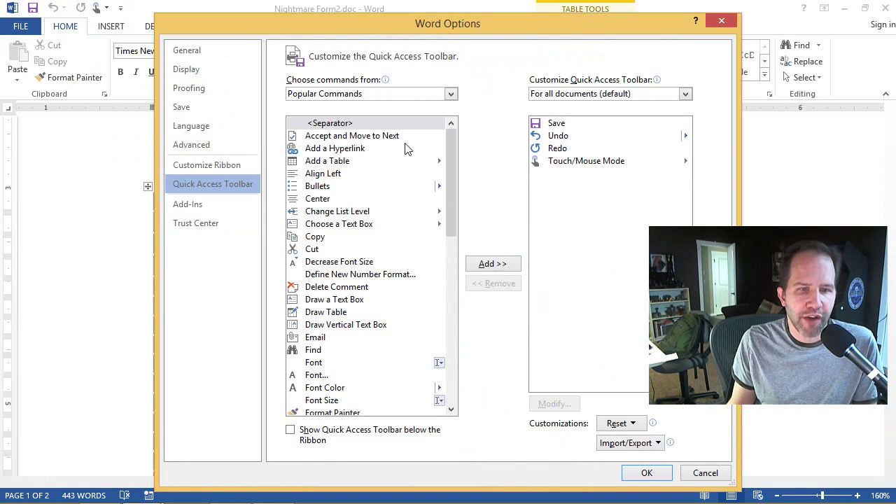
scroll(444, 144, "down", 10)
left_click(410, 93)
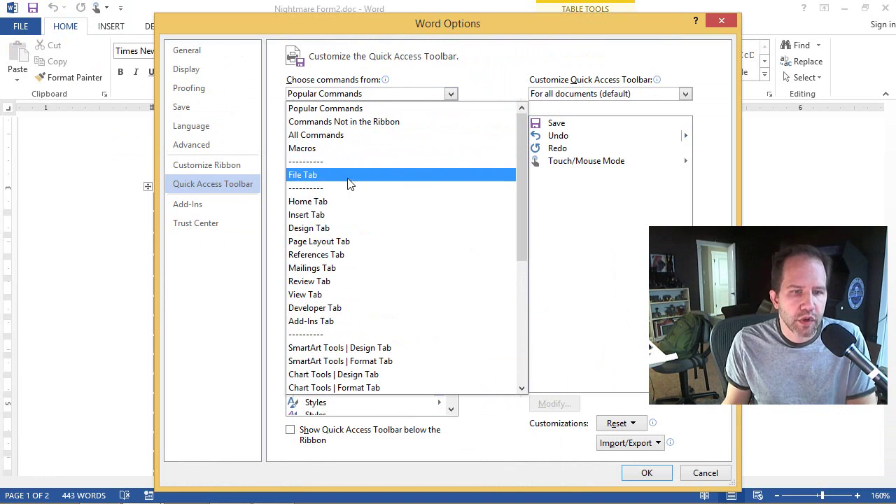
left_click(340, 203)
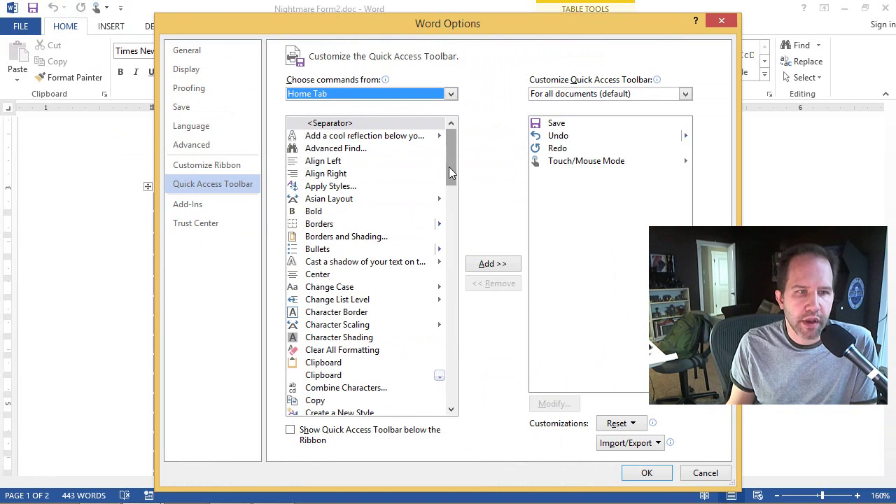
left_click_drag(449, 173, 443, 343)
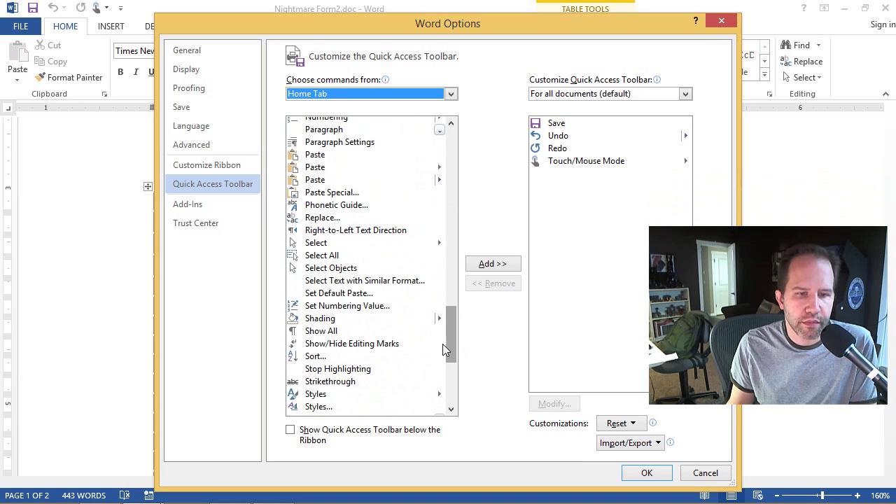
left_click(329, 331)
left_click(480, 266)
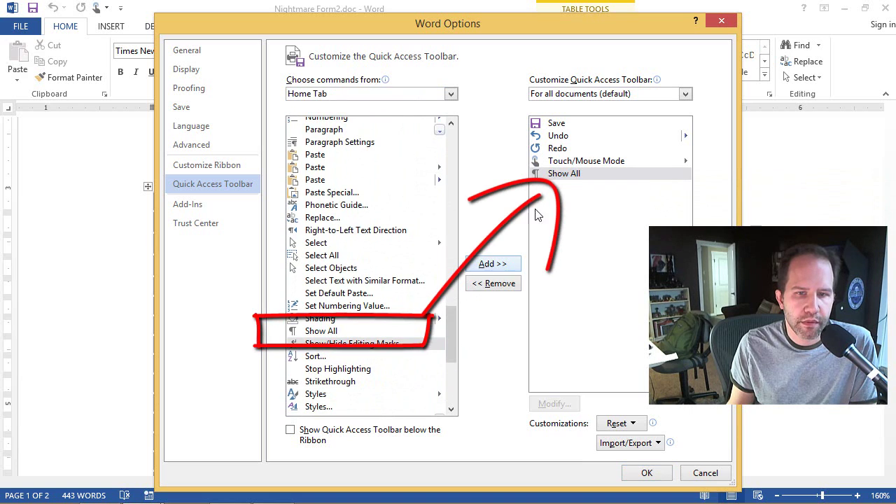
left_click(648, 472)
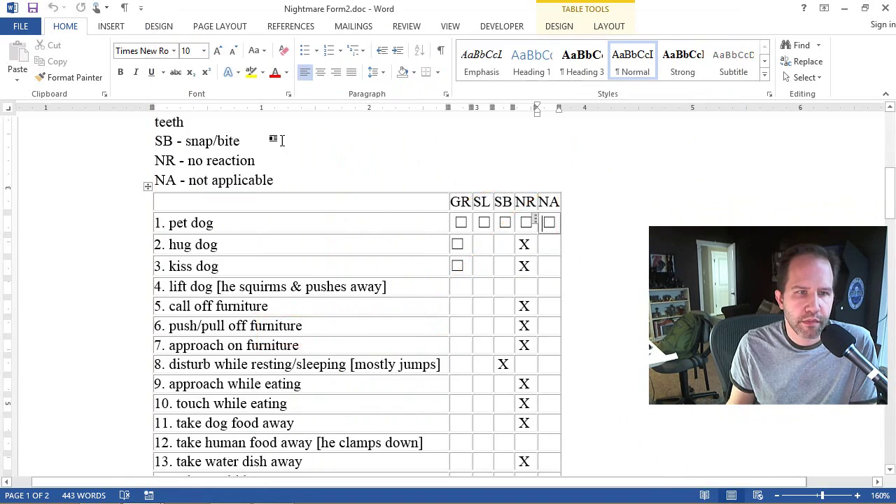
Try the new Show All button to toggle formatting marks and bring up Developer tools
left_click(123, 8)
left_click(440, 50)
left_click(506, 27)
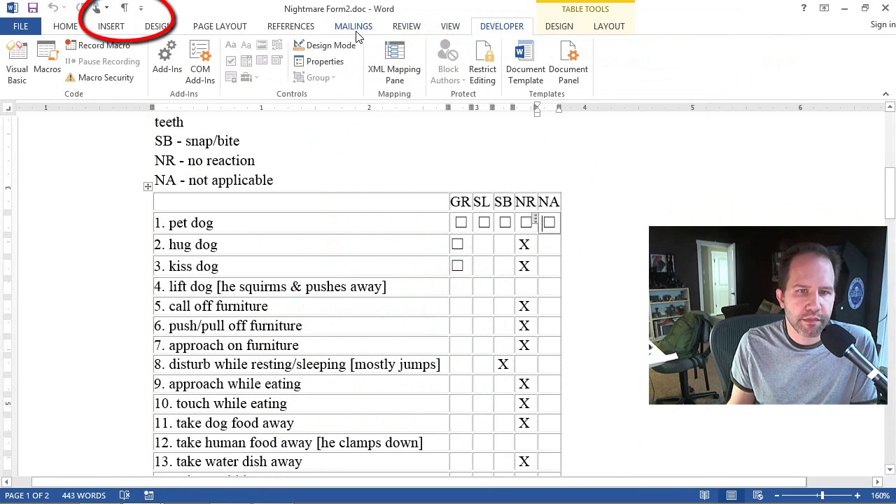
left_click(124, 9)
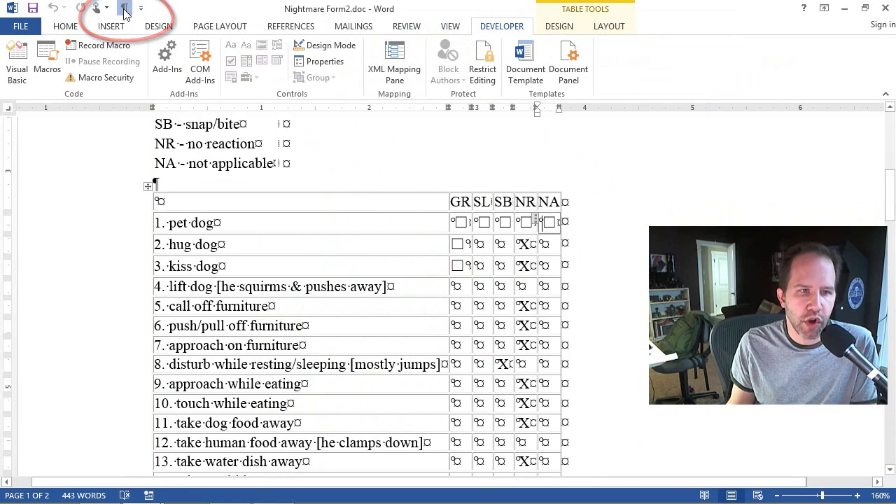
left_click(125, 8)
left_click(125, 8)
left_click(124, 9)
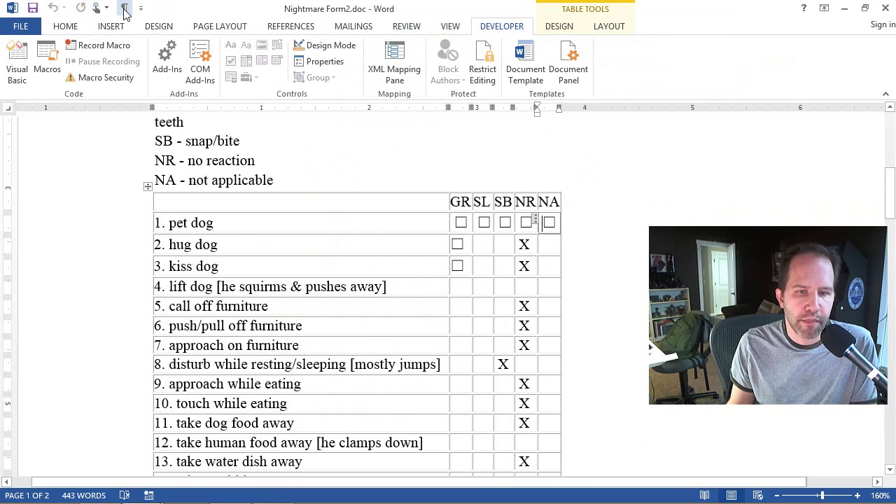
Undo the last change, then add checkbox content controls down the GR column from row 4
key("ctrl+z")
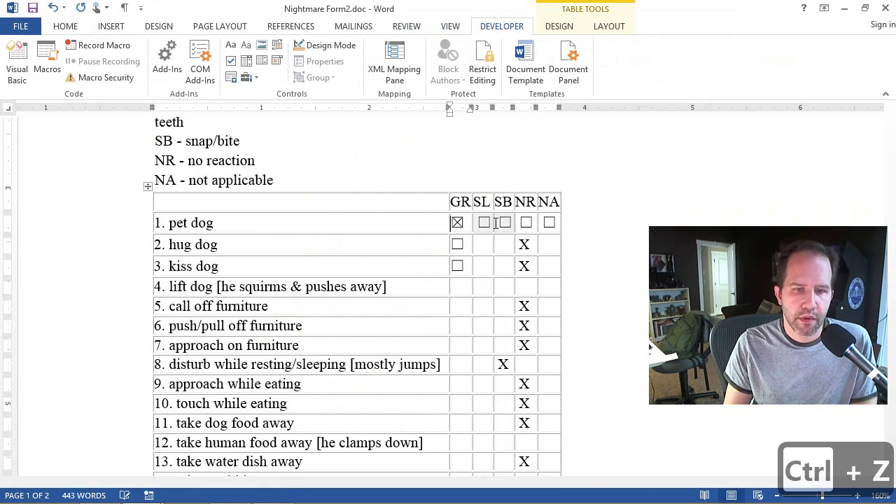
key("Down")
key("Down")
key("Down")
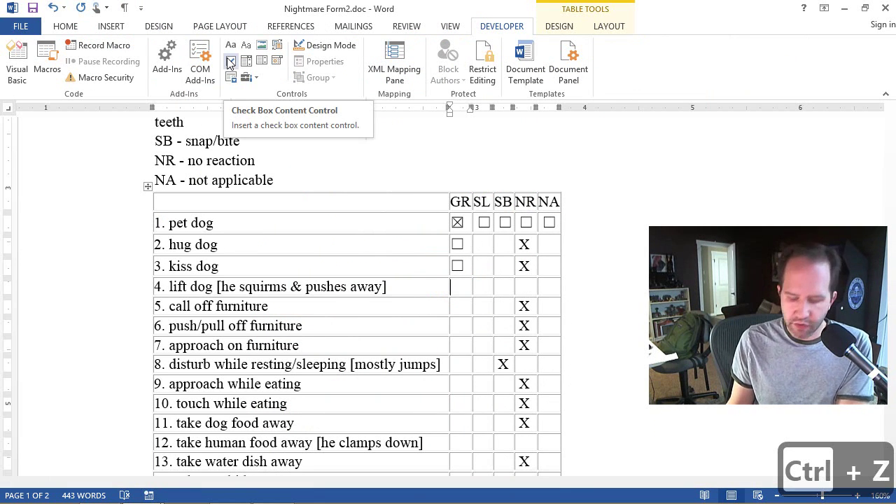
left_click(230, 62)
key("Down")
left_click(230, 63)
key("Down")
left_click(230, 62)
key("Down")
left_click(230, 62)
key("Down")
left_click(230, 62)
key("Down")
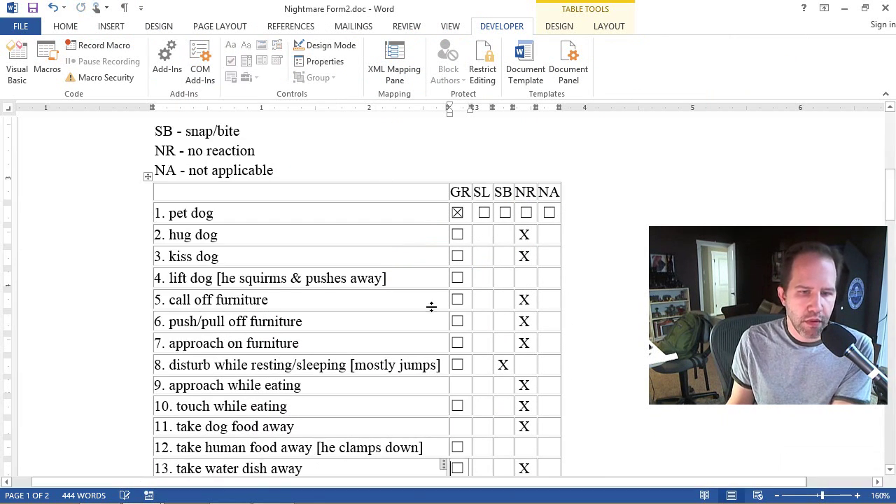
left_click(230, 62)
key("Down")
left_click(230, 63)
key("Down")
left_click(231, 63)
key("Down")
left_click(233, 67)
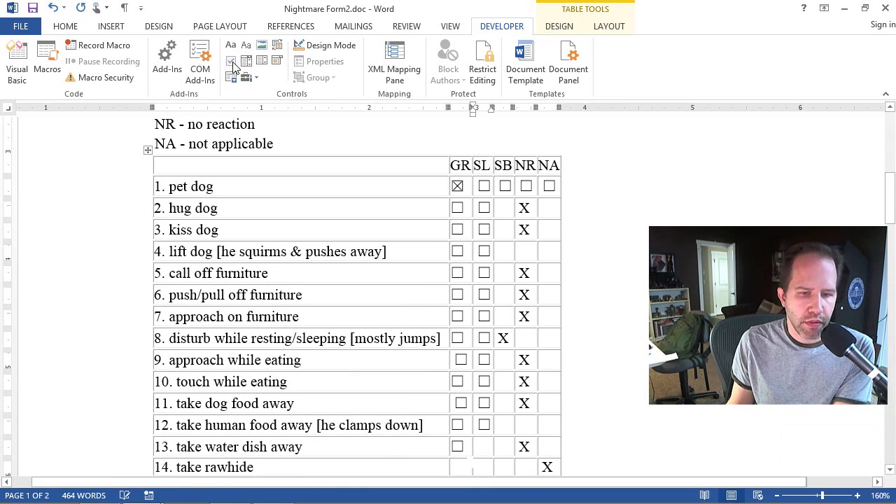
key("Down")
left_click(233, 66)
key("Down")
left_click(233, 66)
key("Down")
left_click(233, 66)
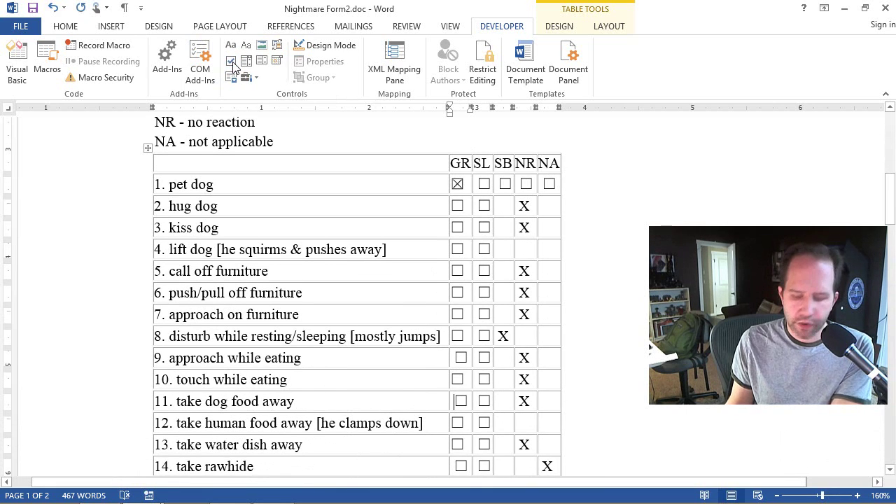
Try deleting the locked row 9 GR checkbox, then move the cursor out beside it
key("Up")
key("Up")
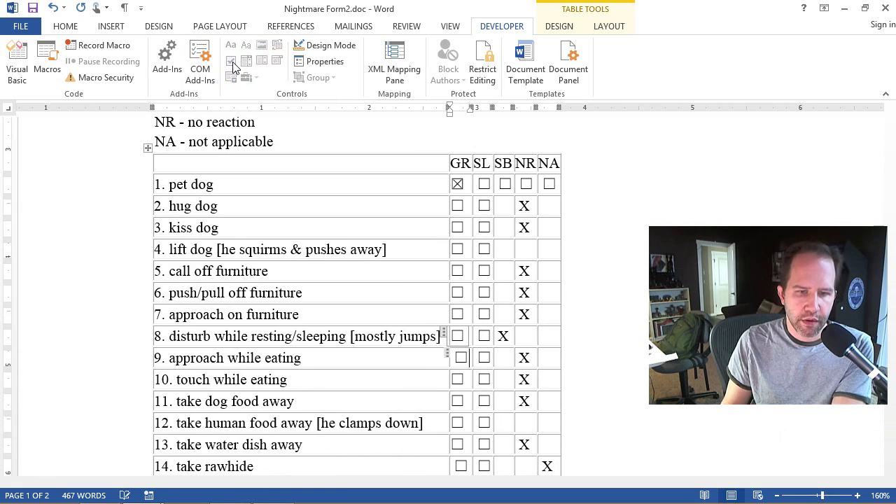
key("Delete")
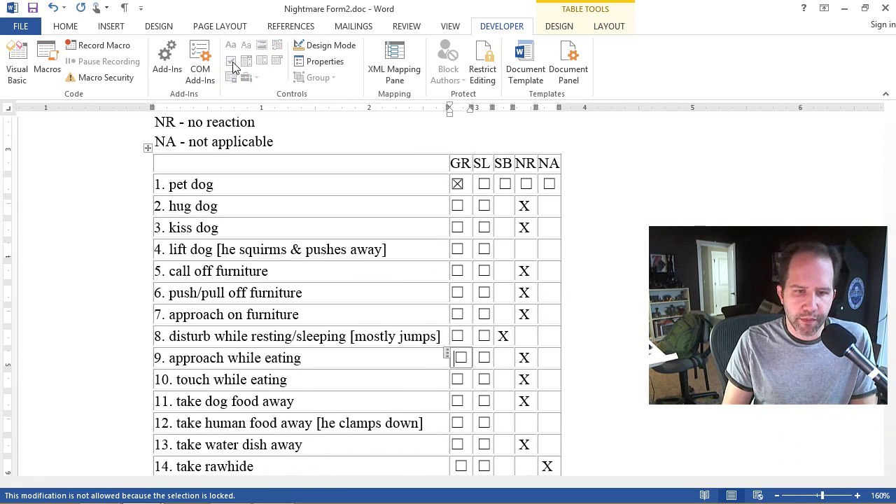
key("Left")
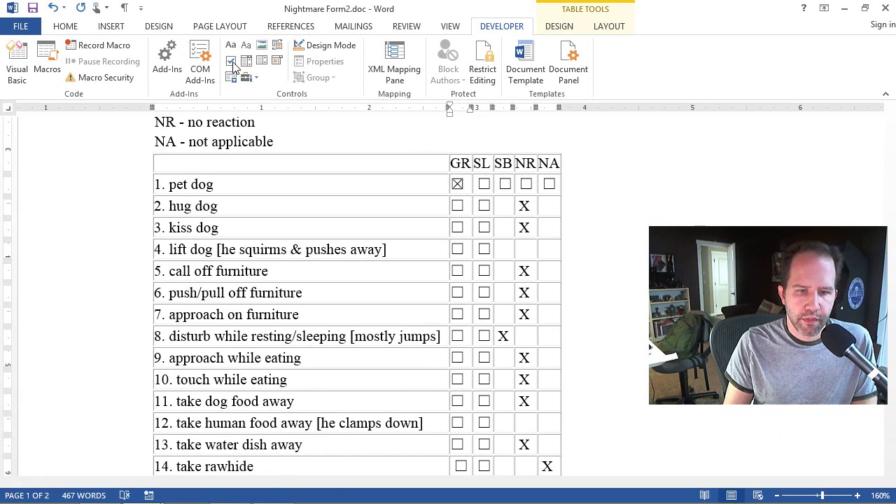
Add checkbox content controls down the SB column, starting at row 2
scroll(259, 42, "up", 1)
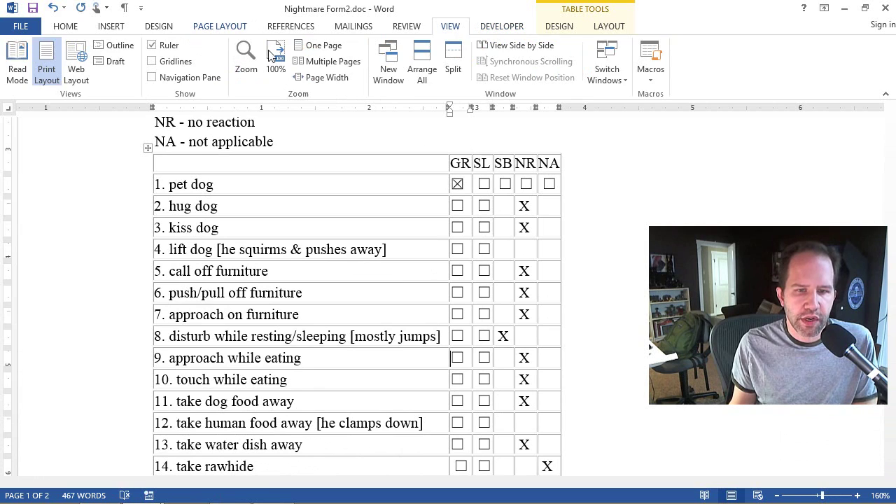
left_click(498, 206)
scroll(270, 31, "up", 3)
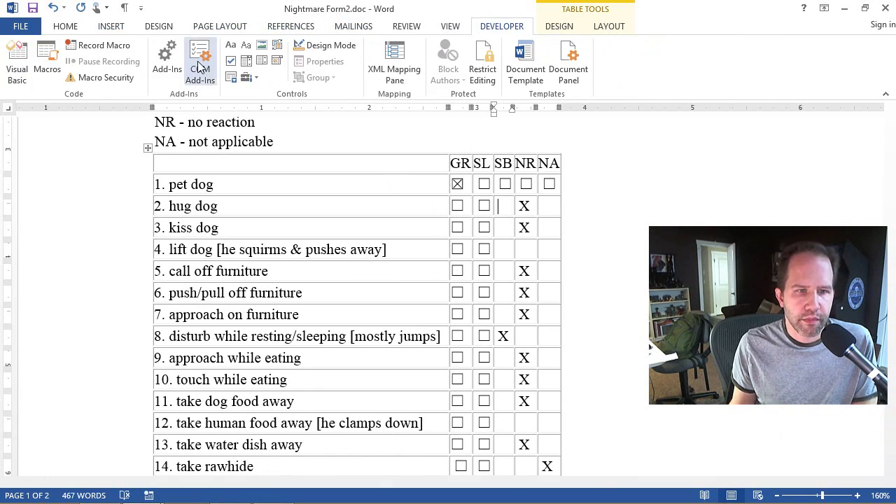
left_click(231, 62)
key("Down")
left_click(233, 62)
key("Down")
left_click(233, 62)
key("Down")
left_click(233, 61)
key("Down")
left_click(233, 61)
Delete the leftover X marks and add checkboxes to the NR cells in rows 2 and 3
key("Down")
key("BackSpace")
left_click(524, 205)
key("Delete")
key("Down")
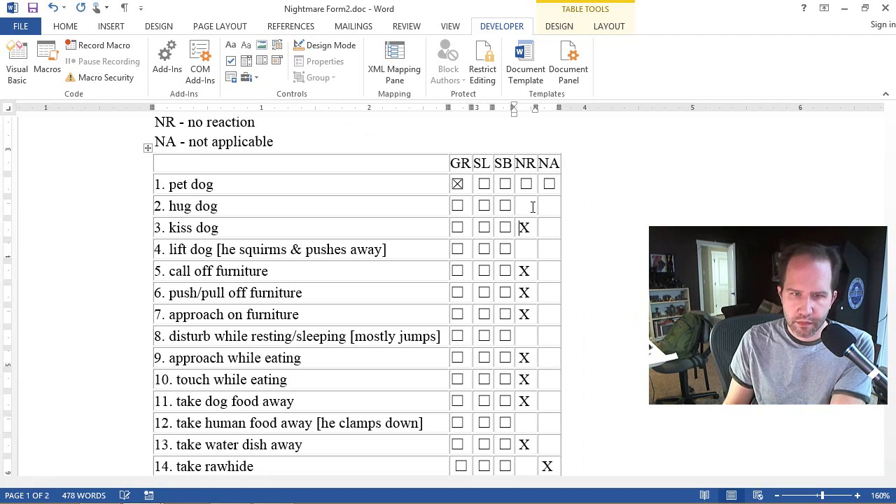
left_click(233, 62)
key("Down")
left_click(233, 61)
Undo a stray change and fill the remaining NA cells with checkbox content controls
left_click(234, 62)
key("Down")
key("ctrl+z")
left_click(233, 61)
key("Down")
left_click(233, 62)
key("Down")
left_click(233, 61)
key("Down")
left_click(233, 61)
key("Down")
left_click(233, 61)
key("Down")
left_click(233, 62)
key("Down")
key("Down")
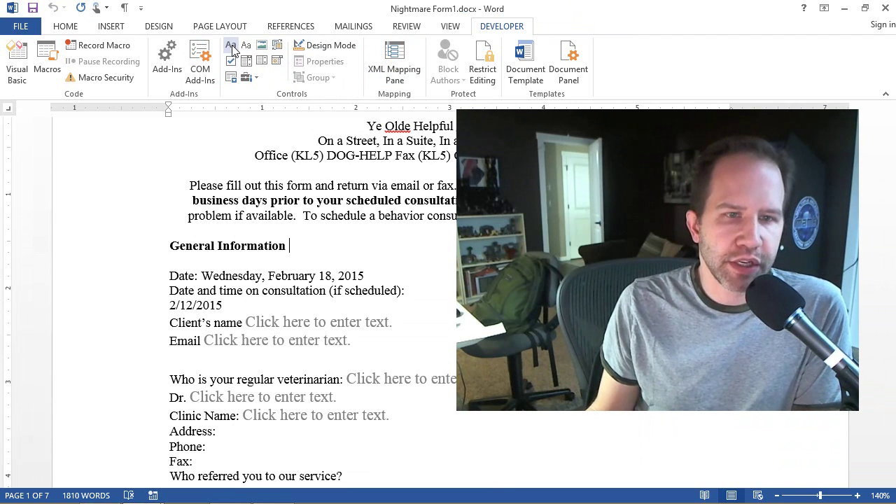
Inspect Nightmare Form1's field tags using Design Mode and ¶ marks, then return to normal view at the top
left_click(329, 46)
left_click(330, 48)
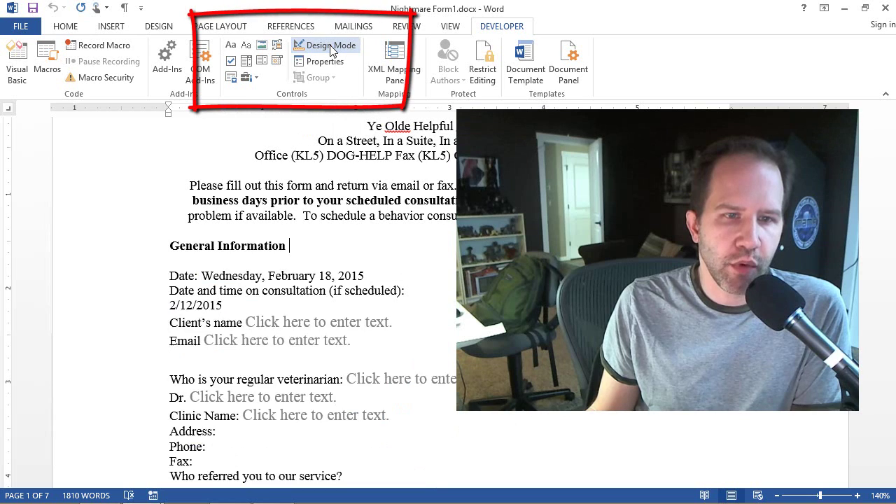
left_click(331, 46)
left_click(331, 46)
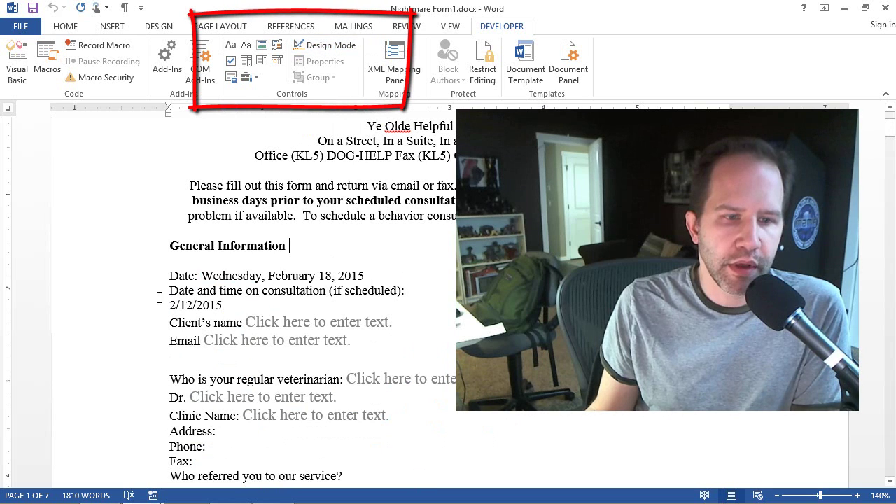
left_click(302, 45)
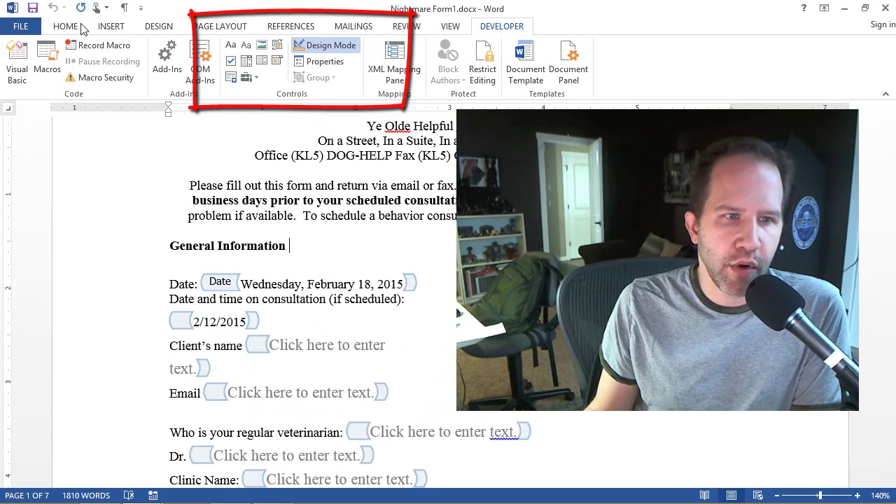
left_click(126, 8)
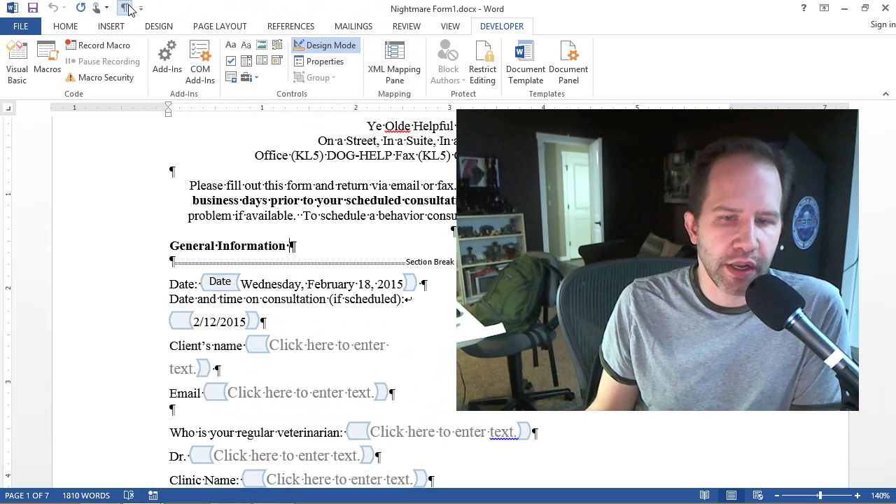
left_click(126, 8)
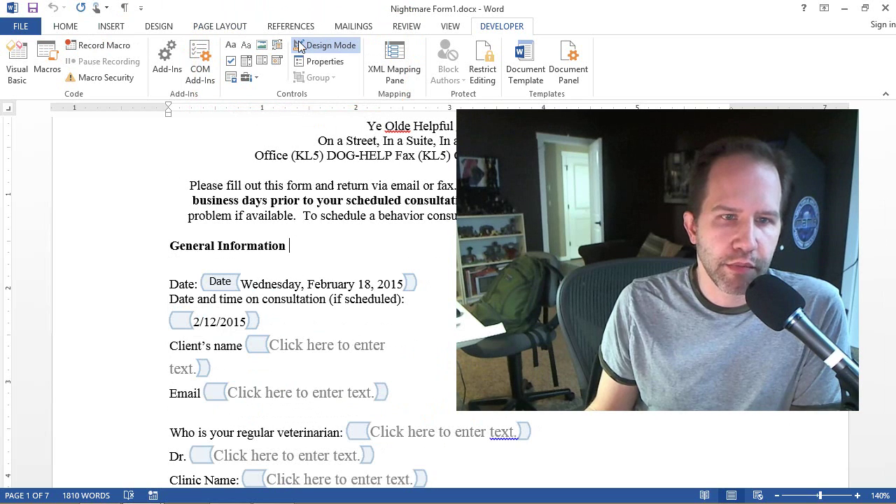
left_click(302, 46)
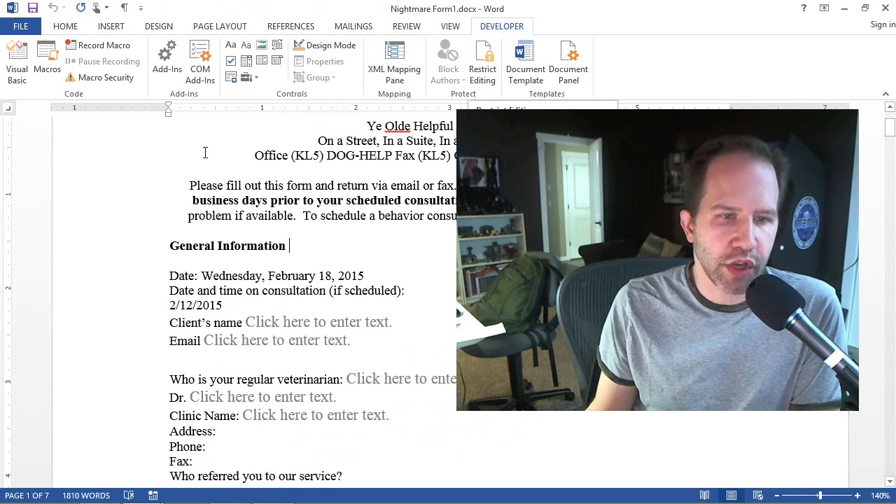
left_click(202, 149)
scroll(202, 149, "up", 1)
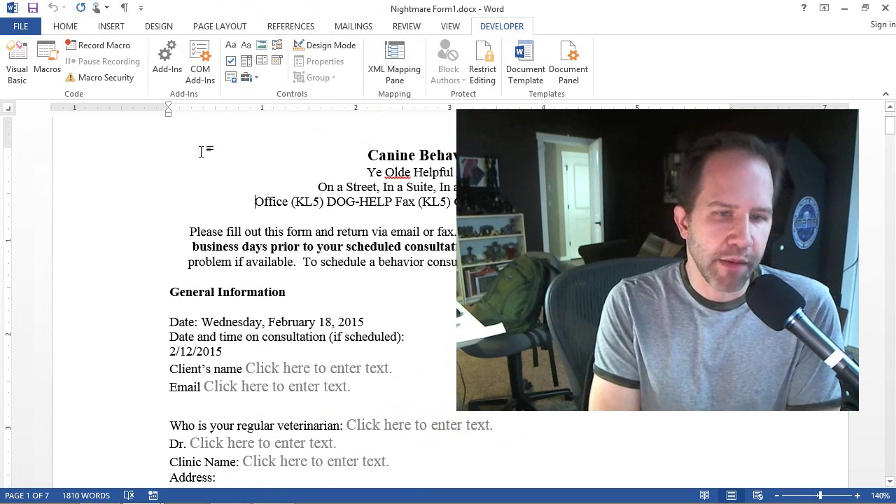